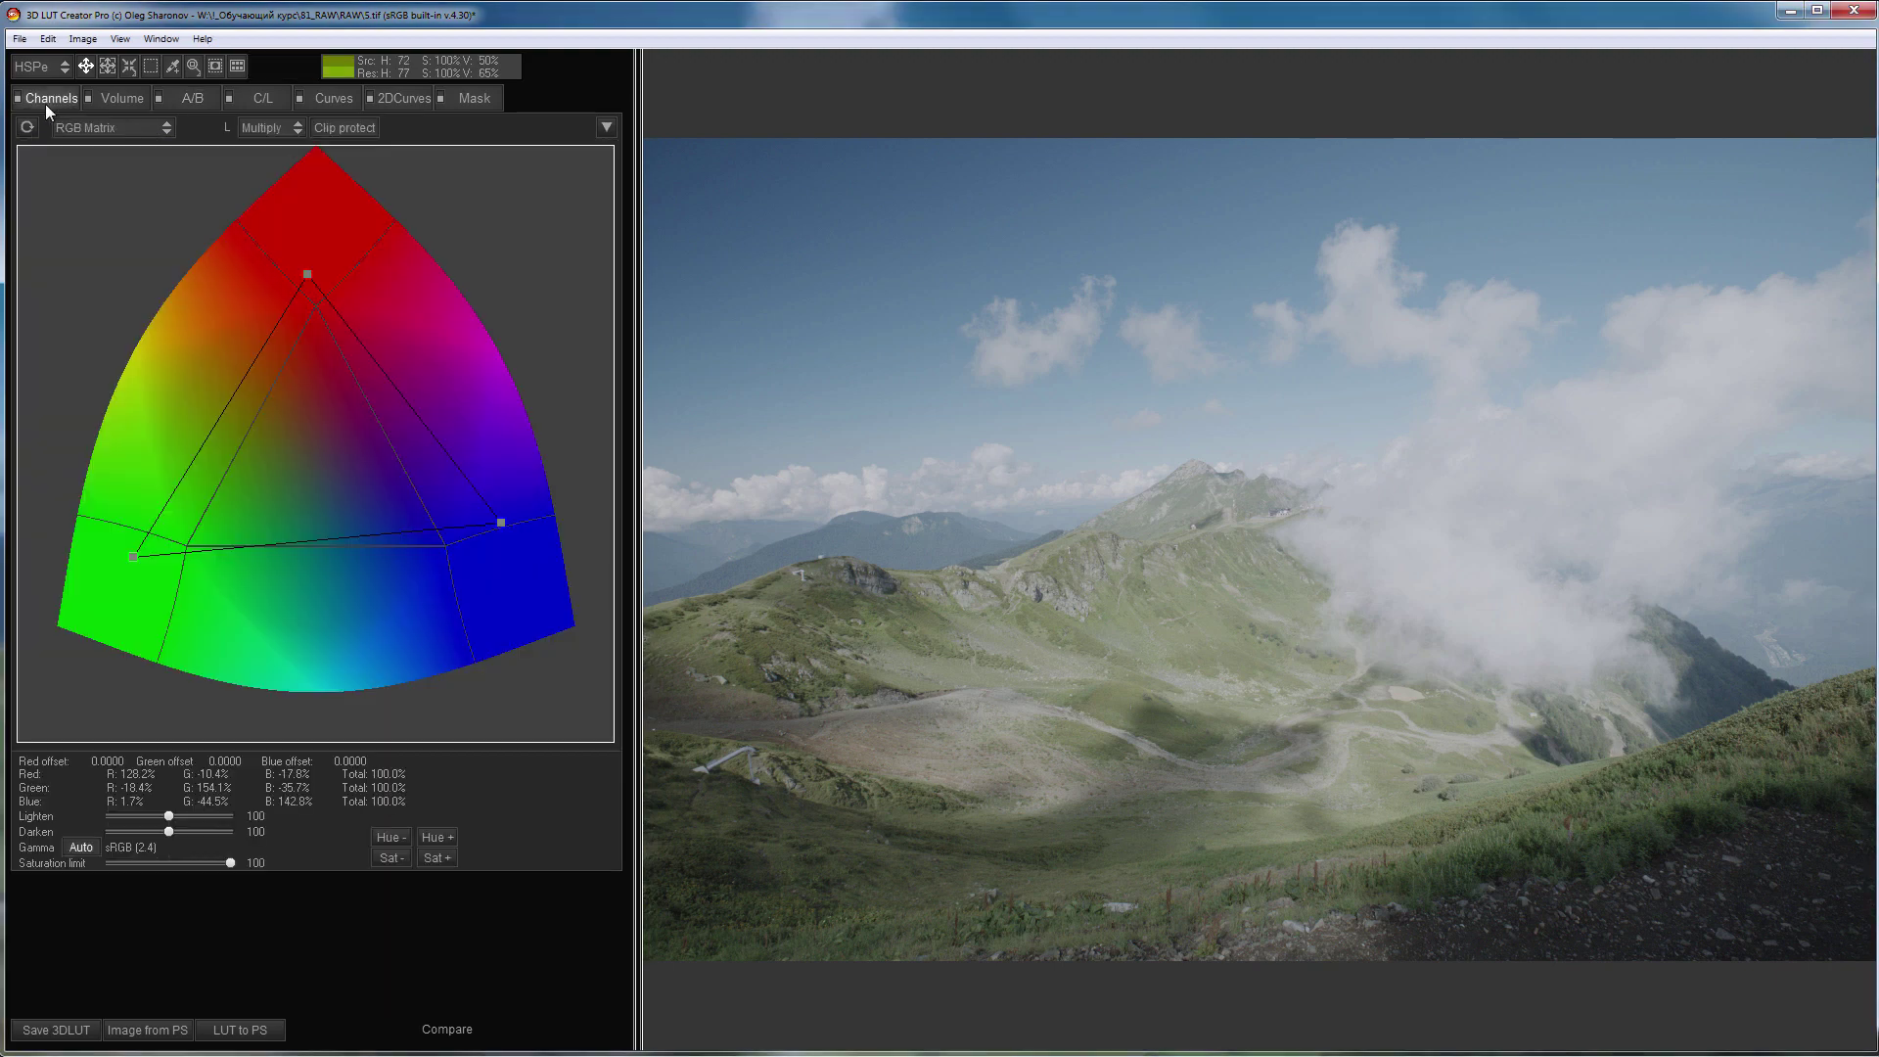
Set Input Log to LogC on the A/B grid and turn on the before/after comparison view
click(198, 98)
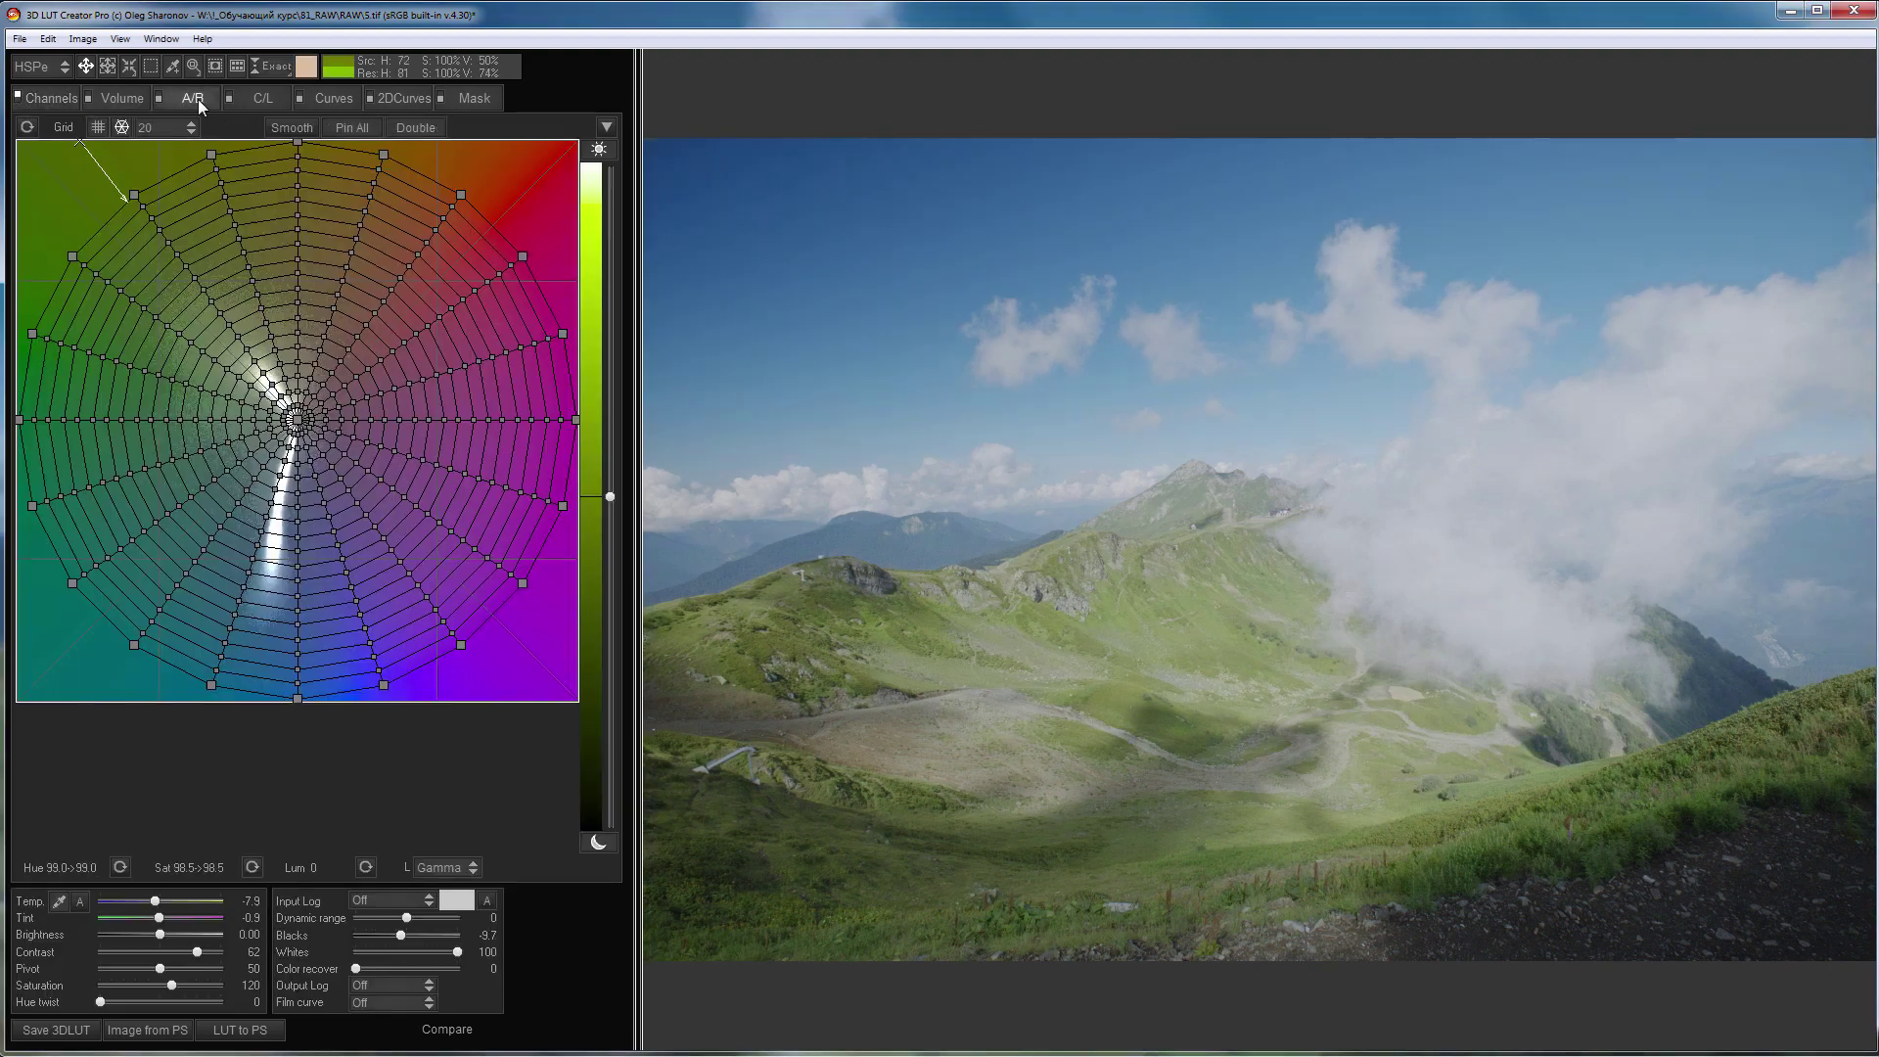
click(405, 902)
click(404, 921)
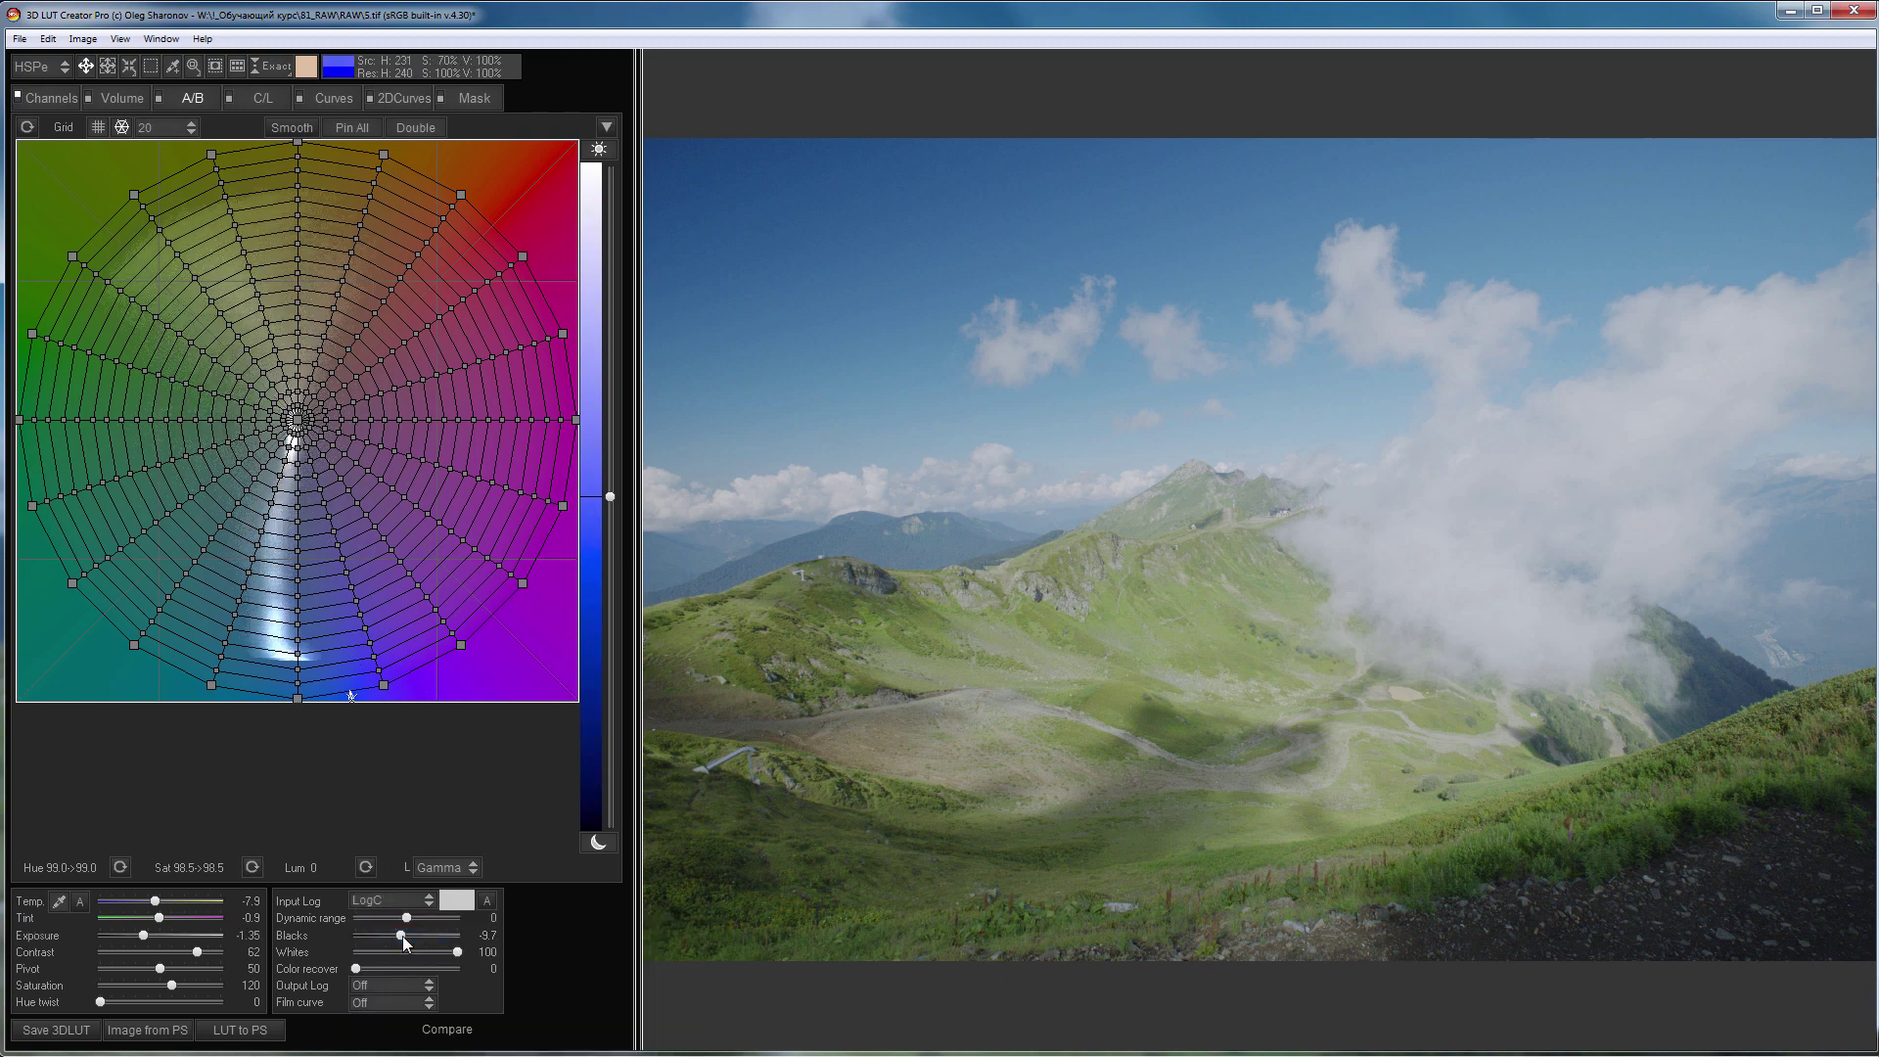
key(c)
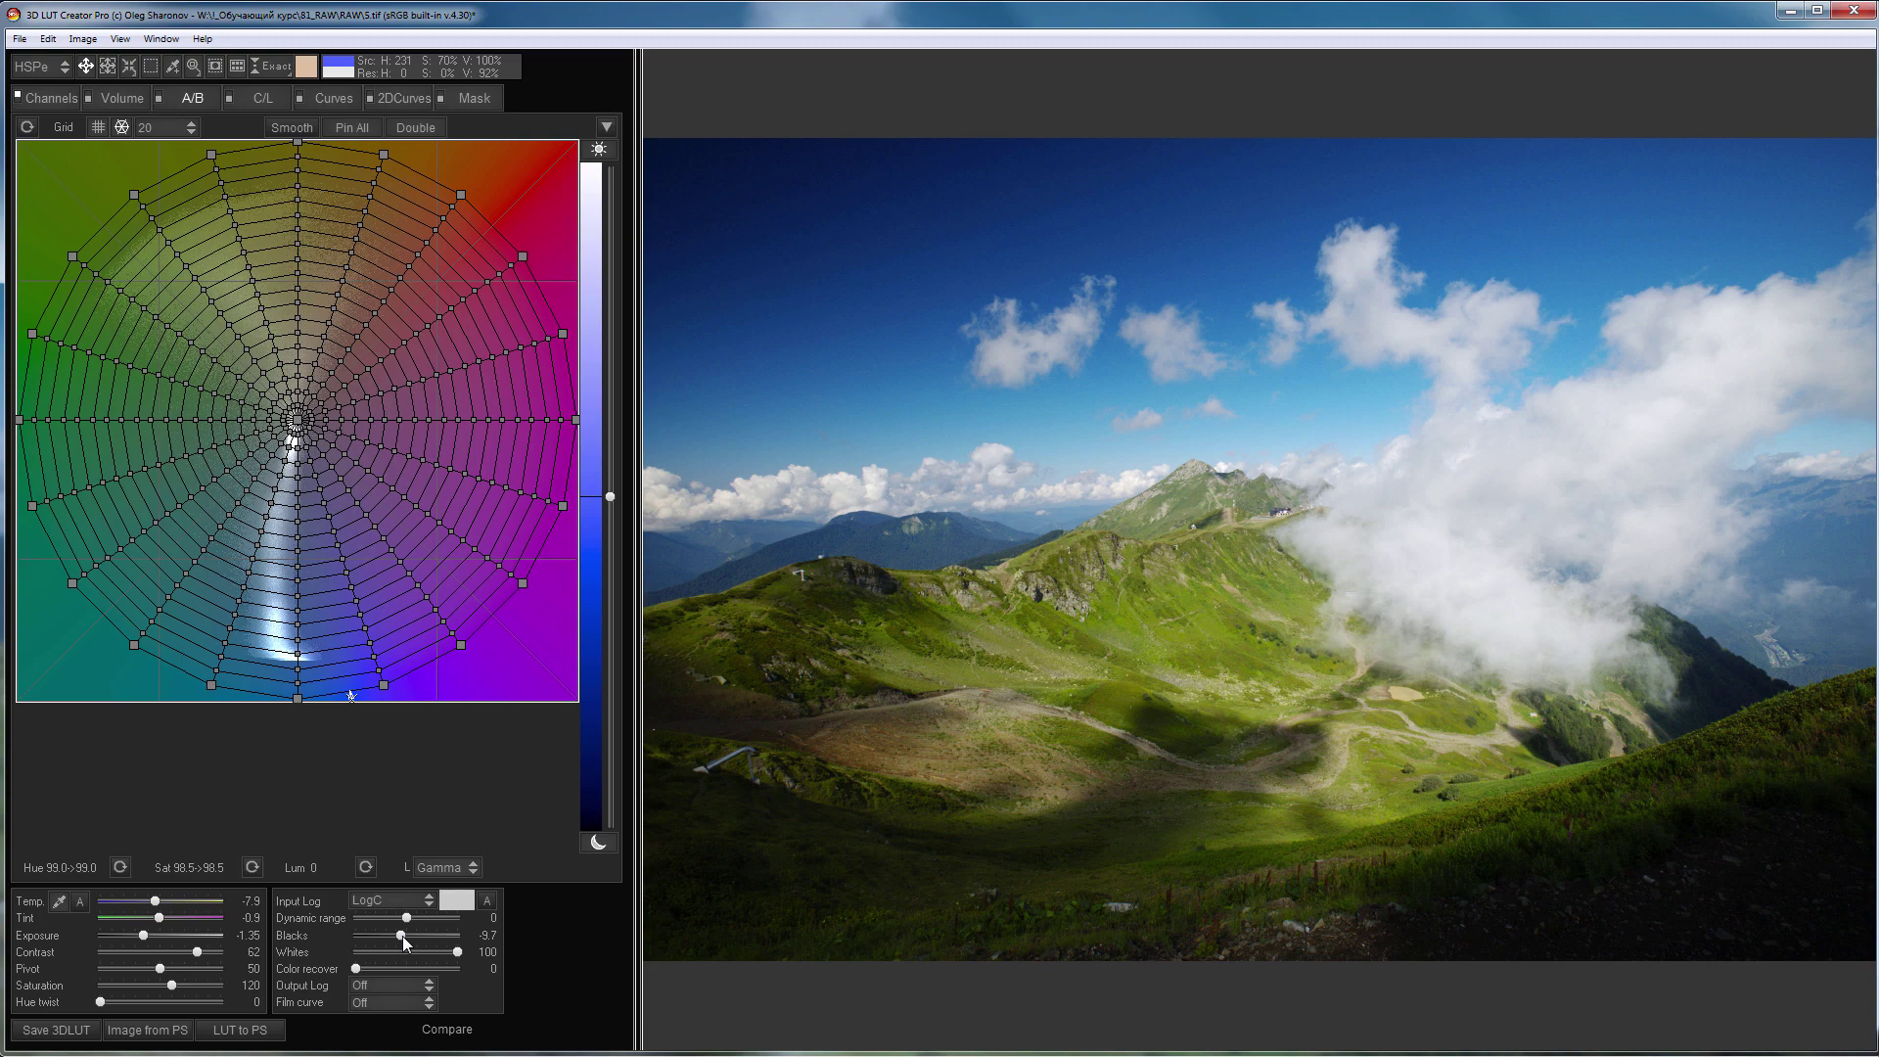
Open File > Preferences and show the LibRaw decoding settings
click(19, 39)
click(133, 463)
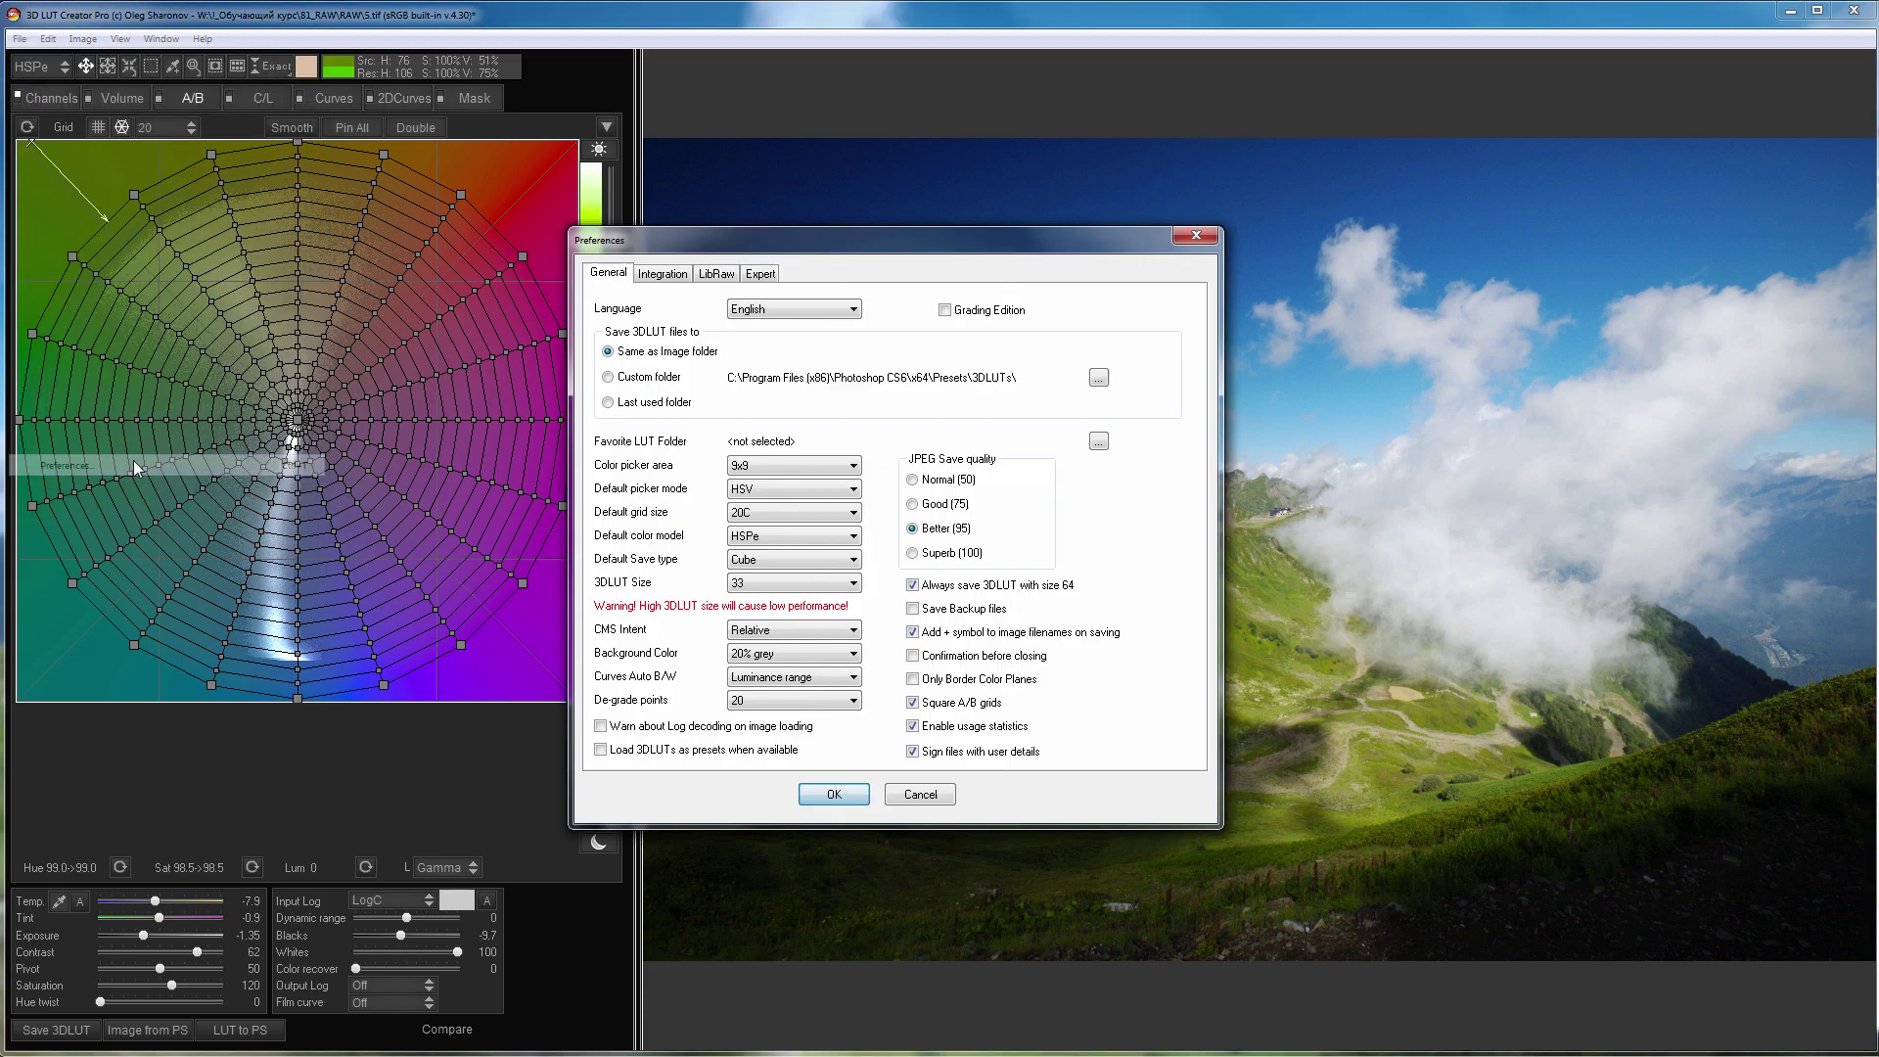
click(715, 274)
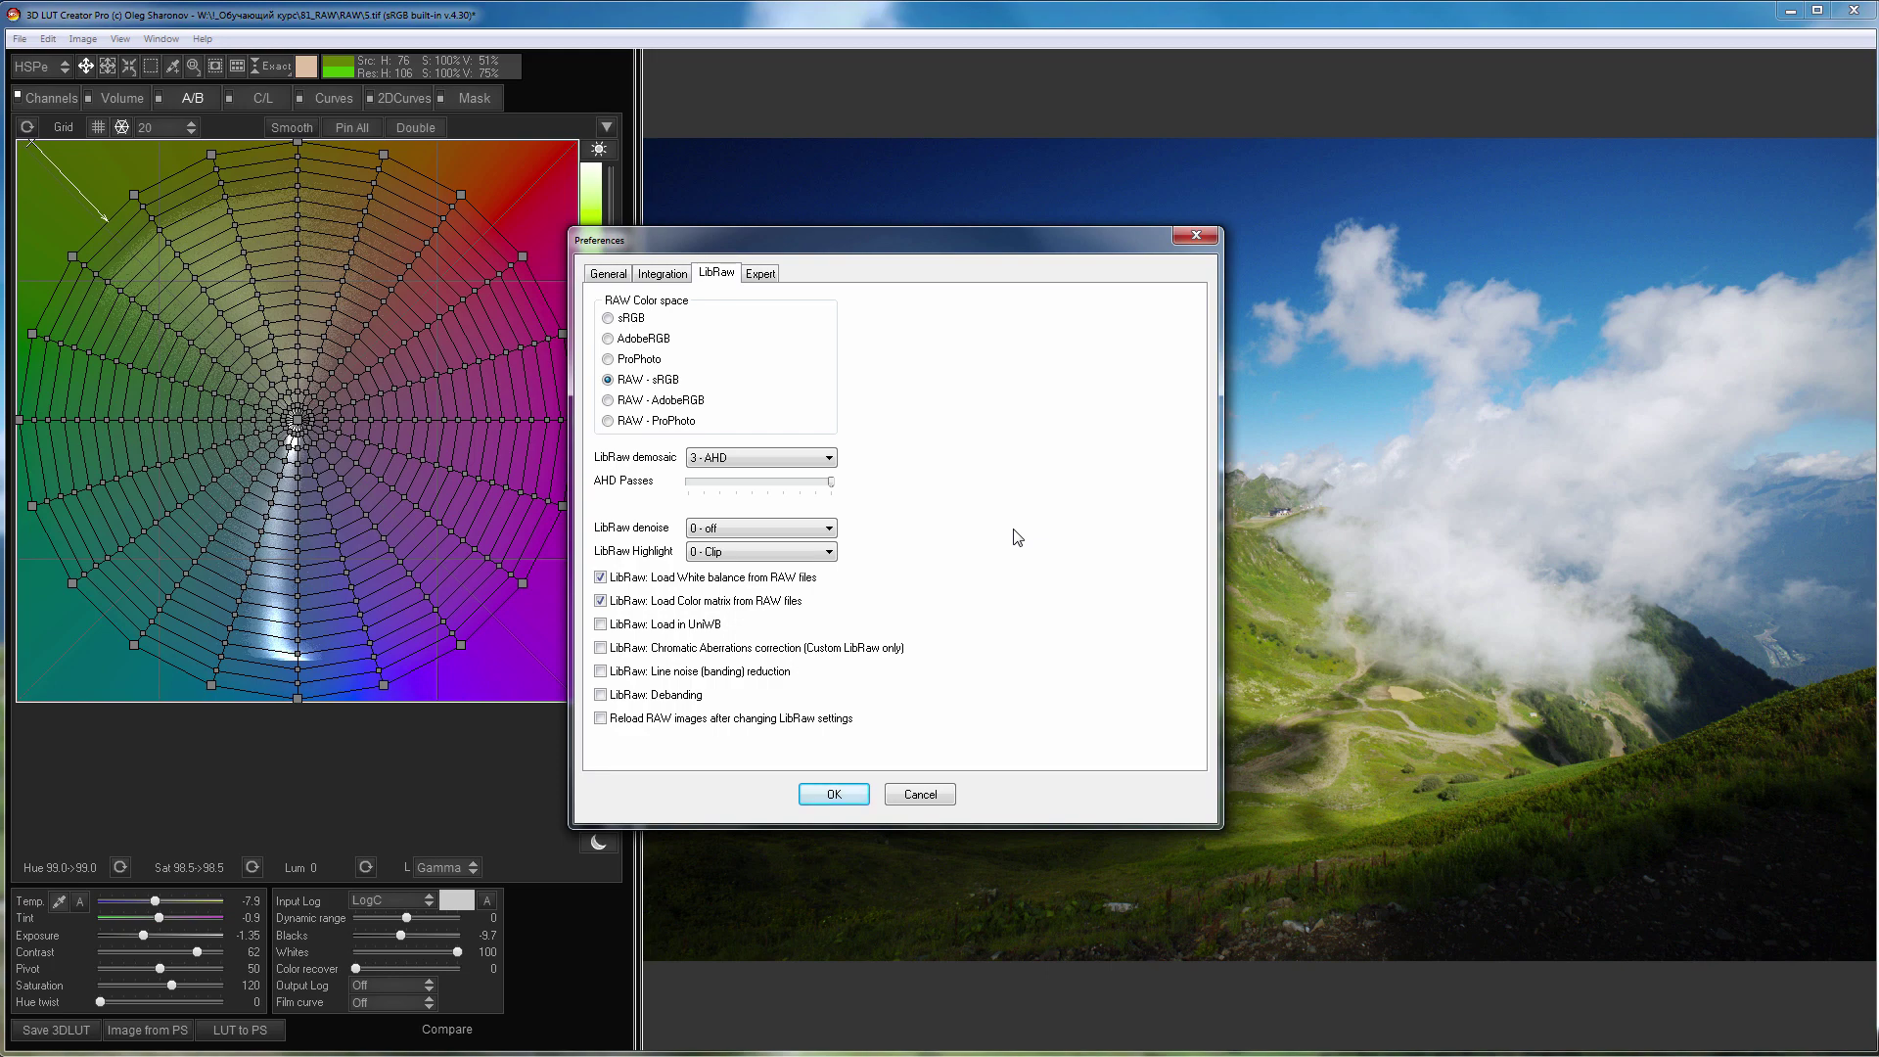
Close the Preferences dialog to return to the graded DSCF3672_LogC.tif
click(1196, 238)
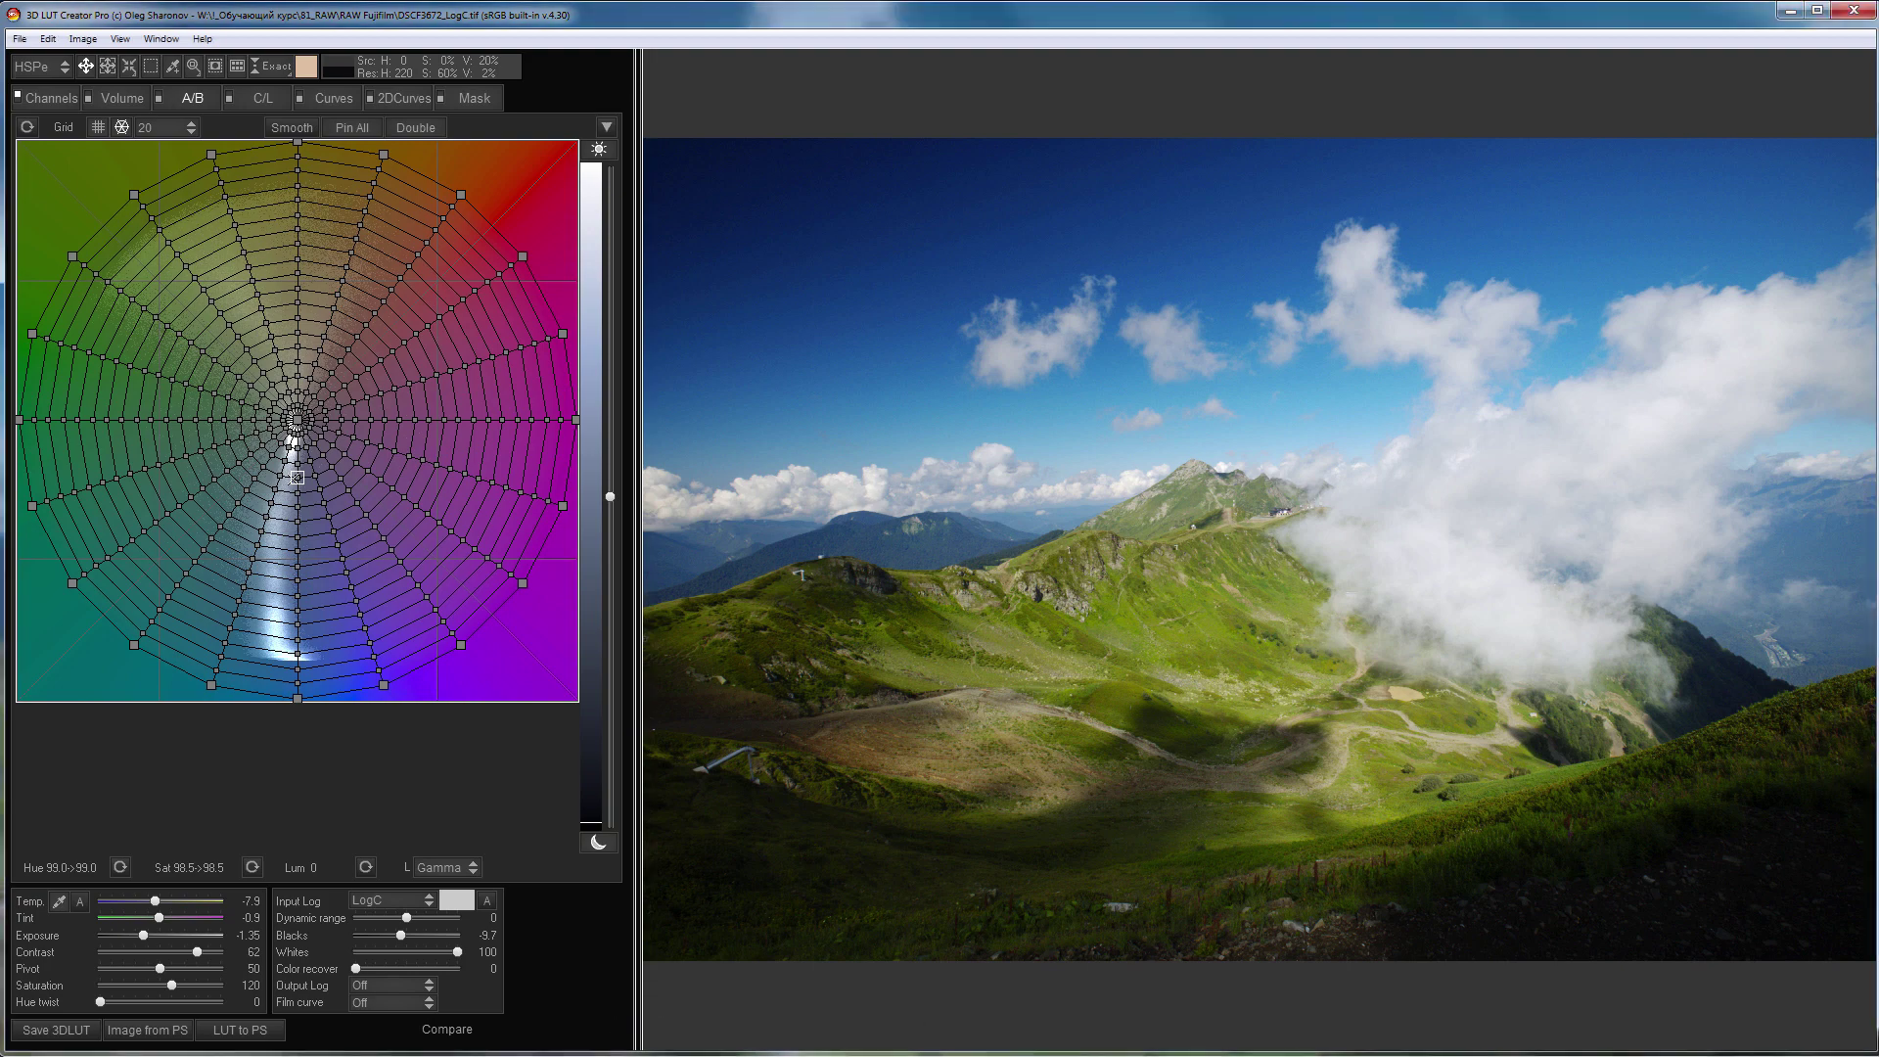
Open DSCF3672_LogC.tif from the RAW Fujifilm folder in FastStone Image Viewer
key(alt+Tab)
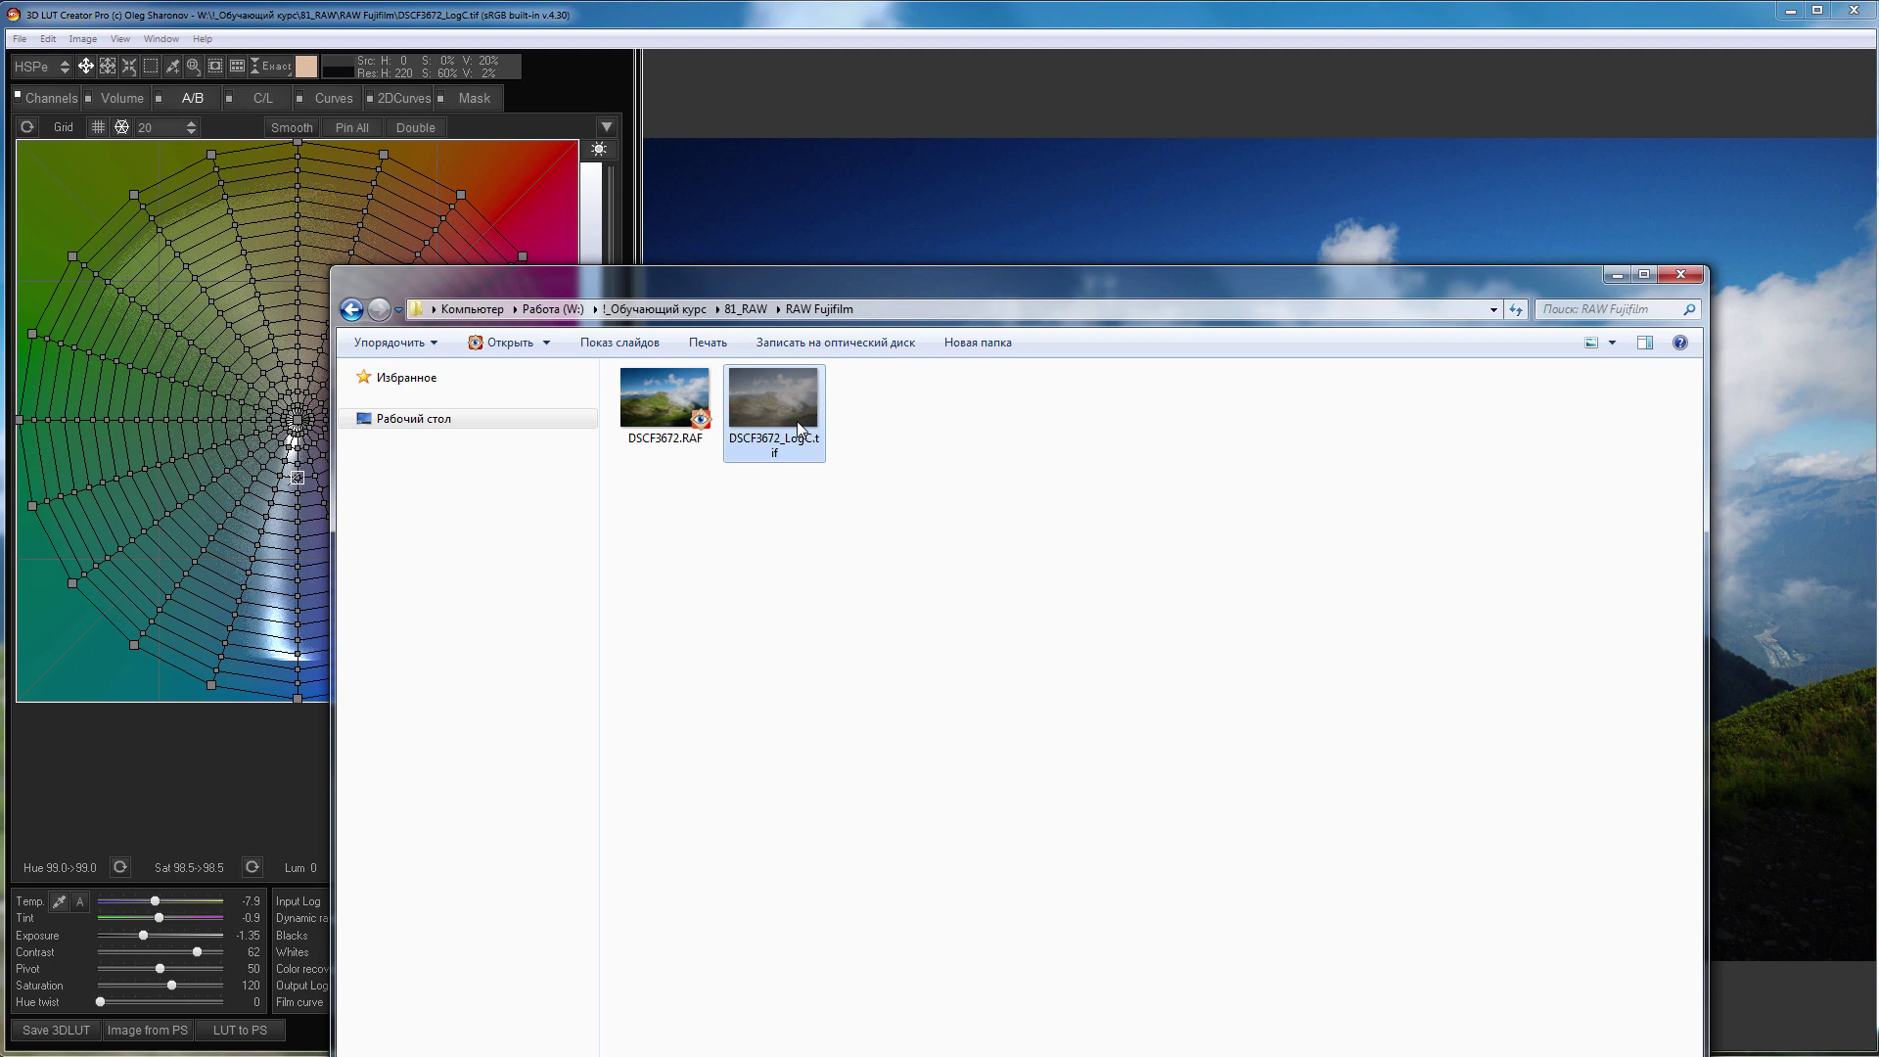
double_click(796, 421)
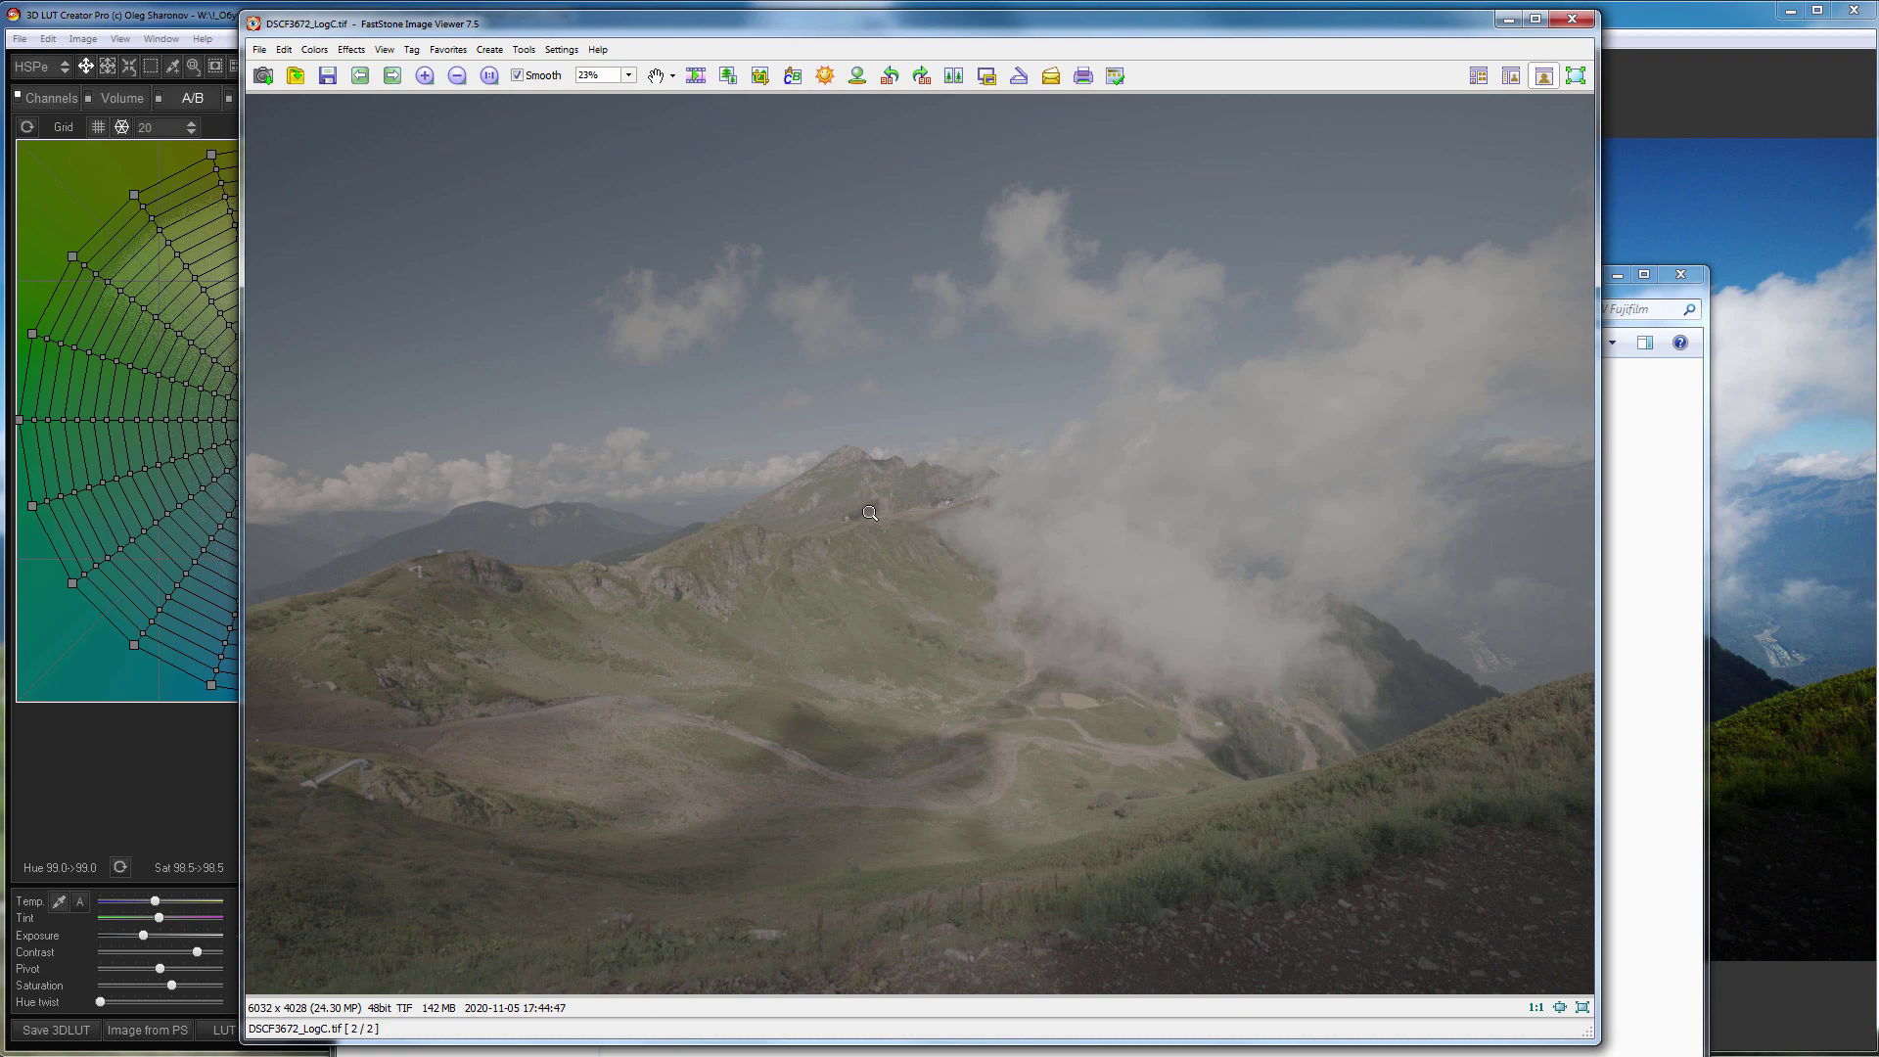
Close FastStone after viewing the flat 48-bit LogC TIFF
key(Escape)
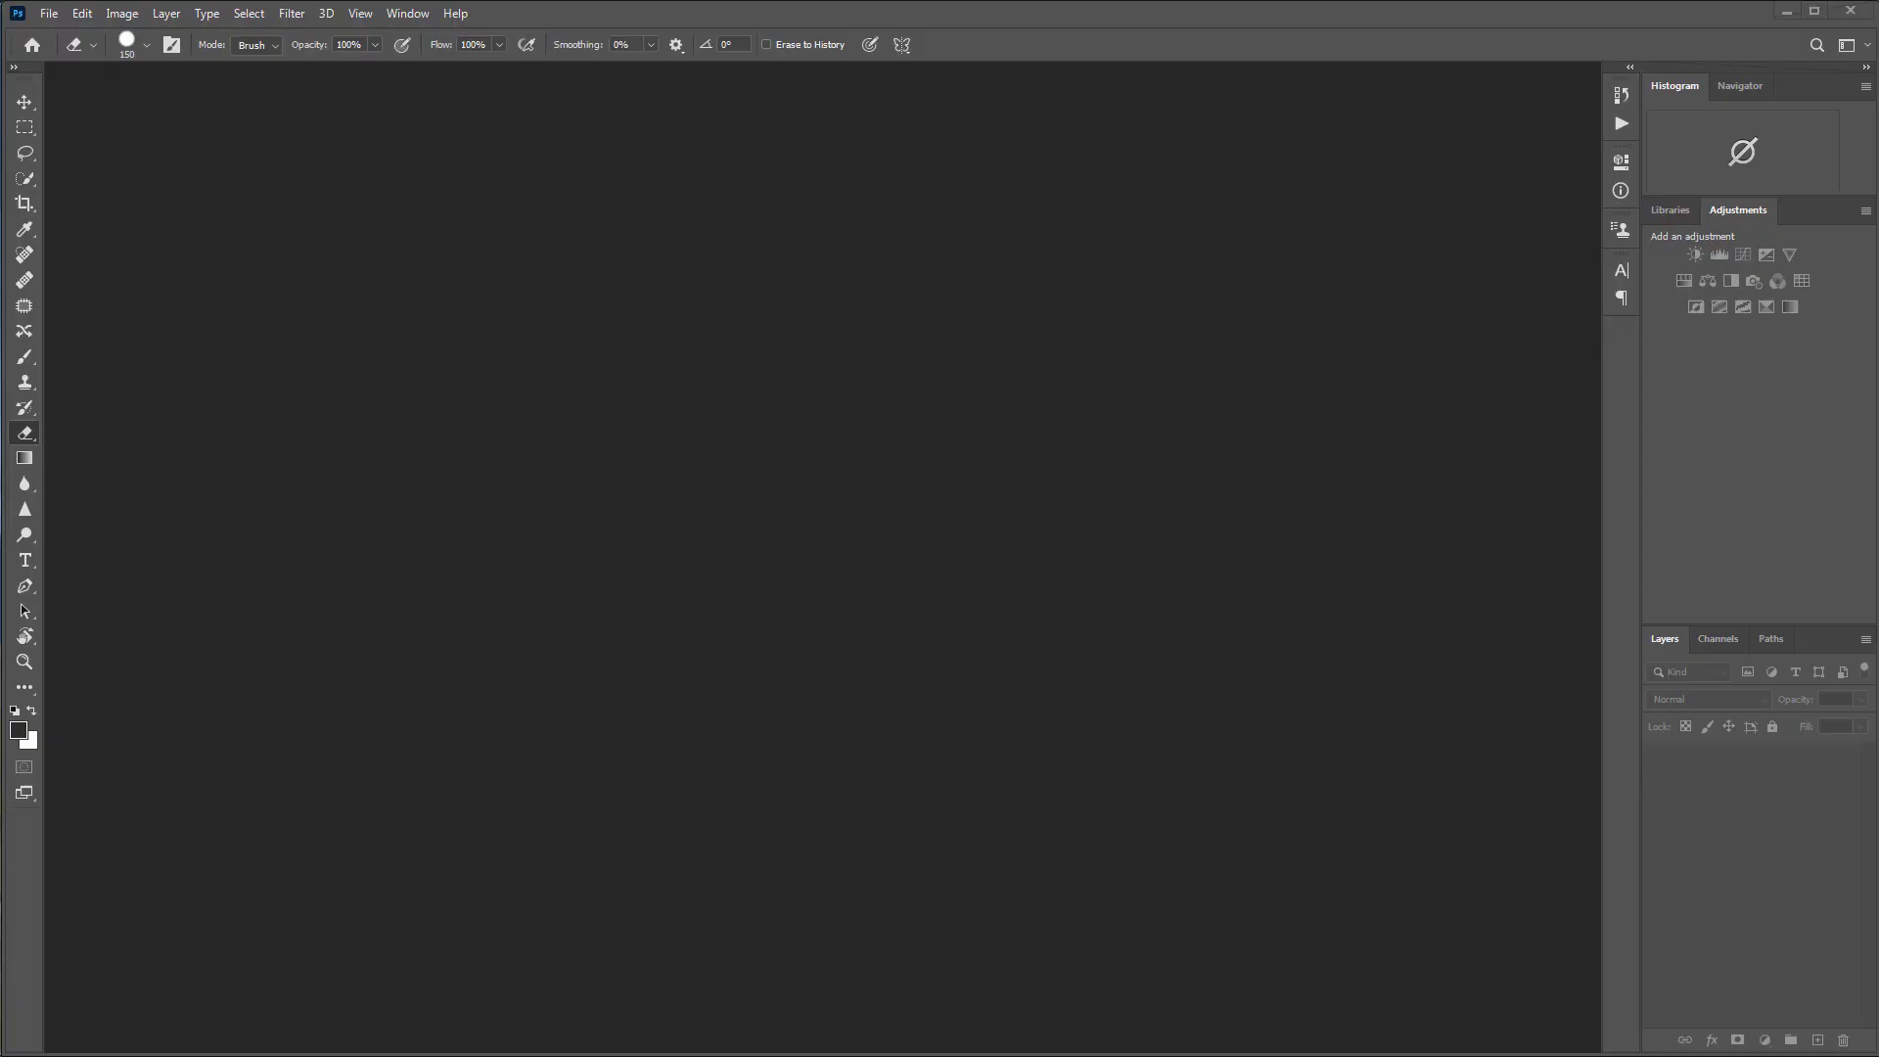
drag(835, 1052, 836, 949)
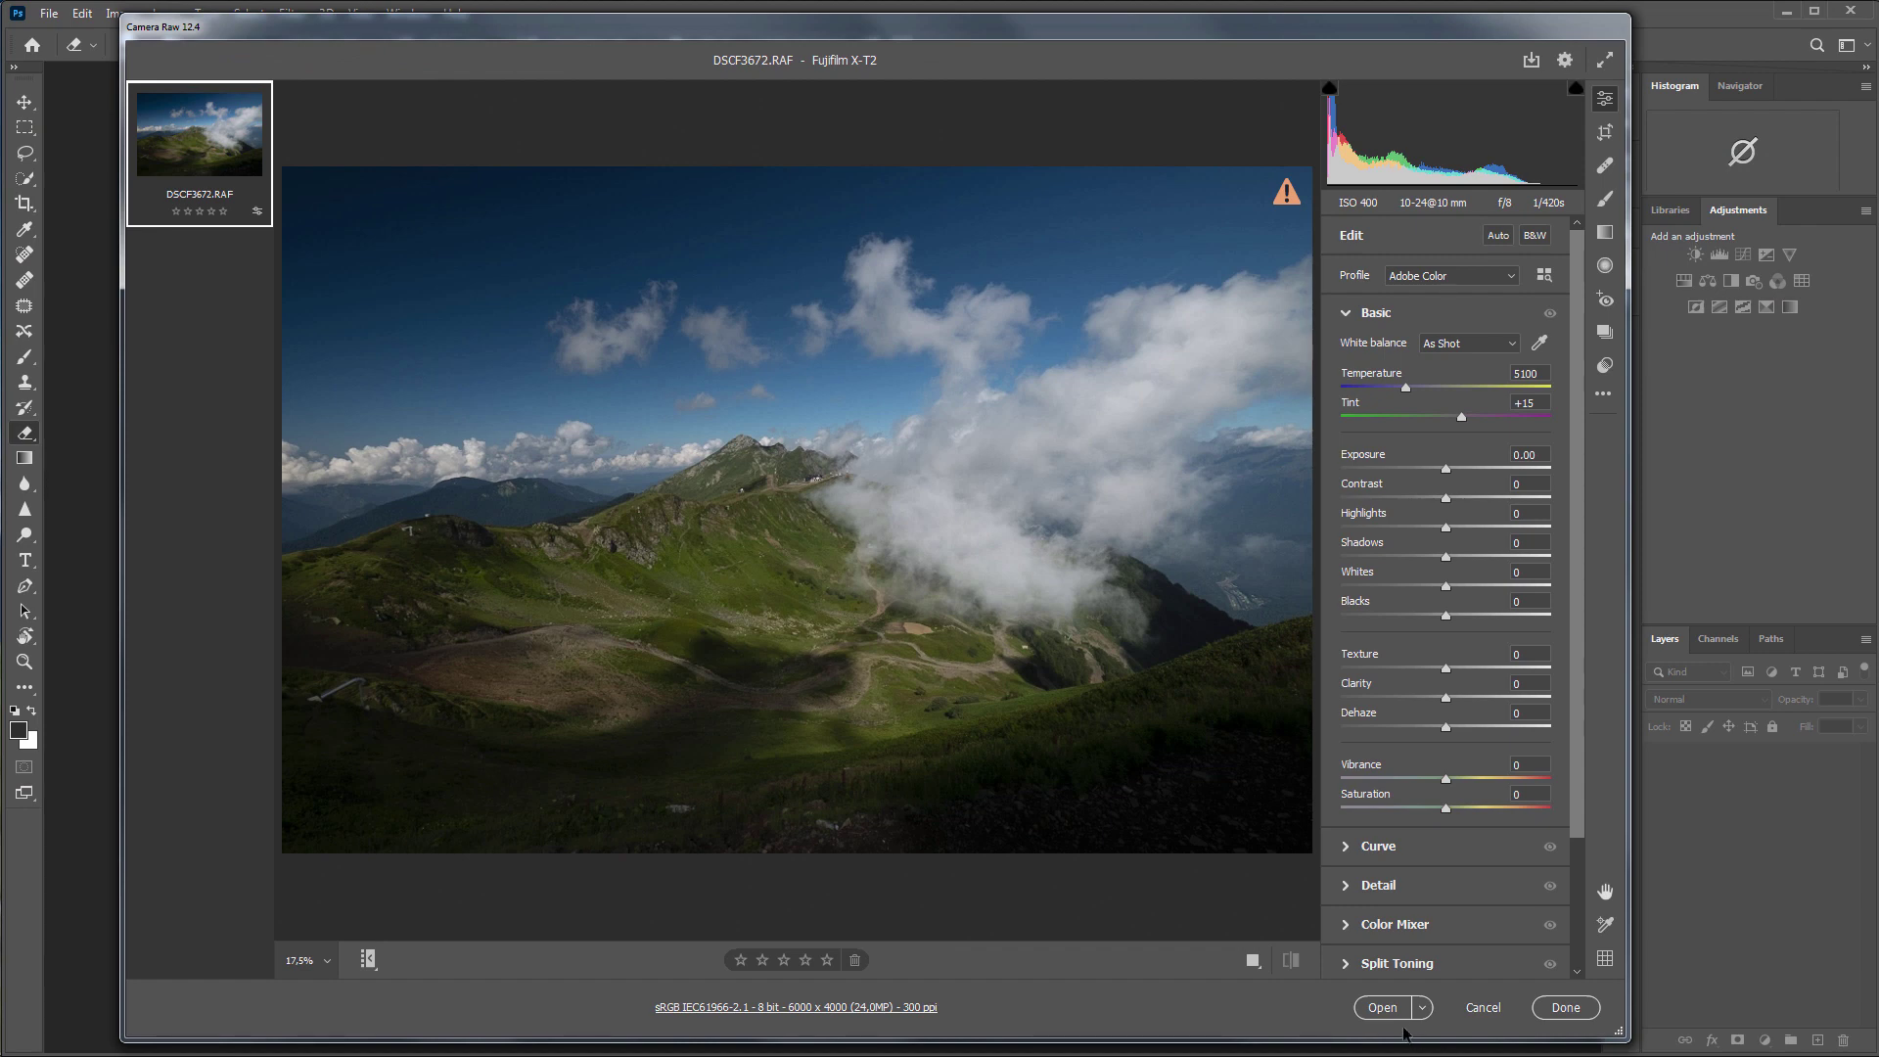
click(1393, 1010)
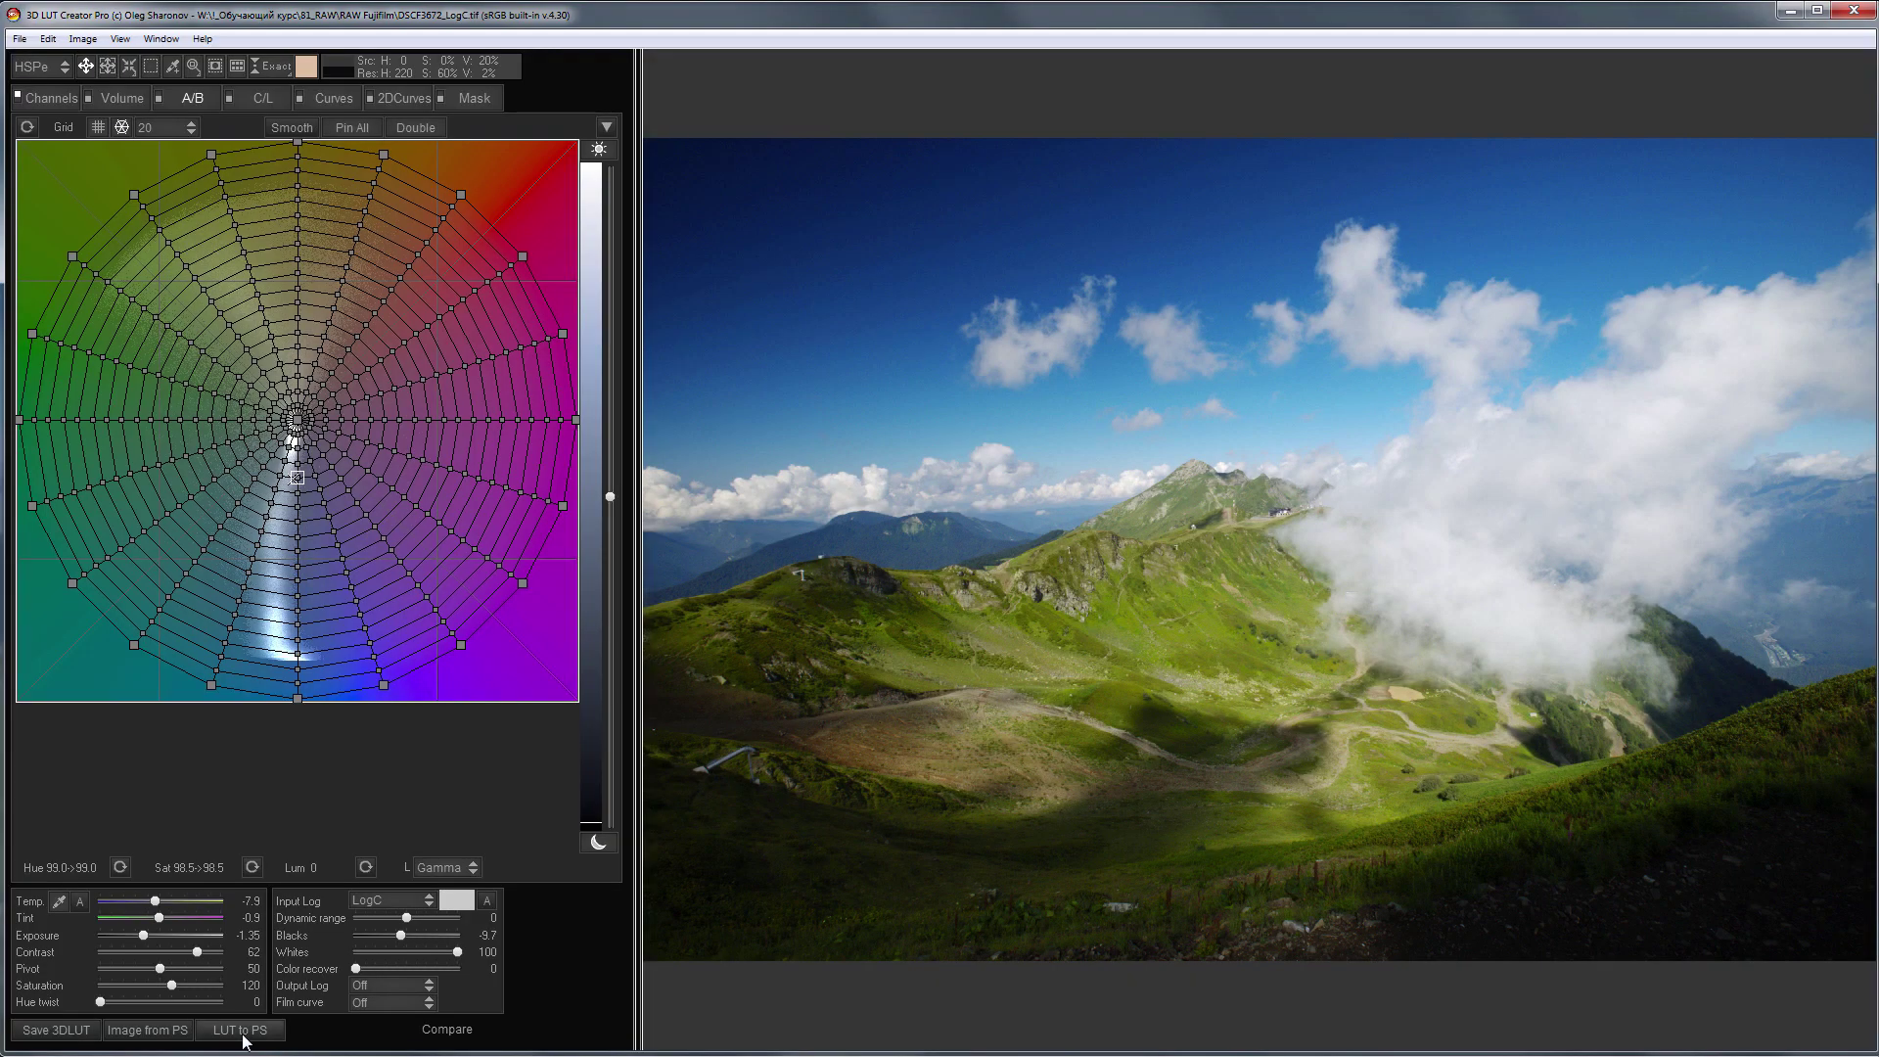
Send the current LogC grade to Photoshop with LUT to PS
click(240, 1029)
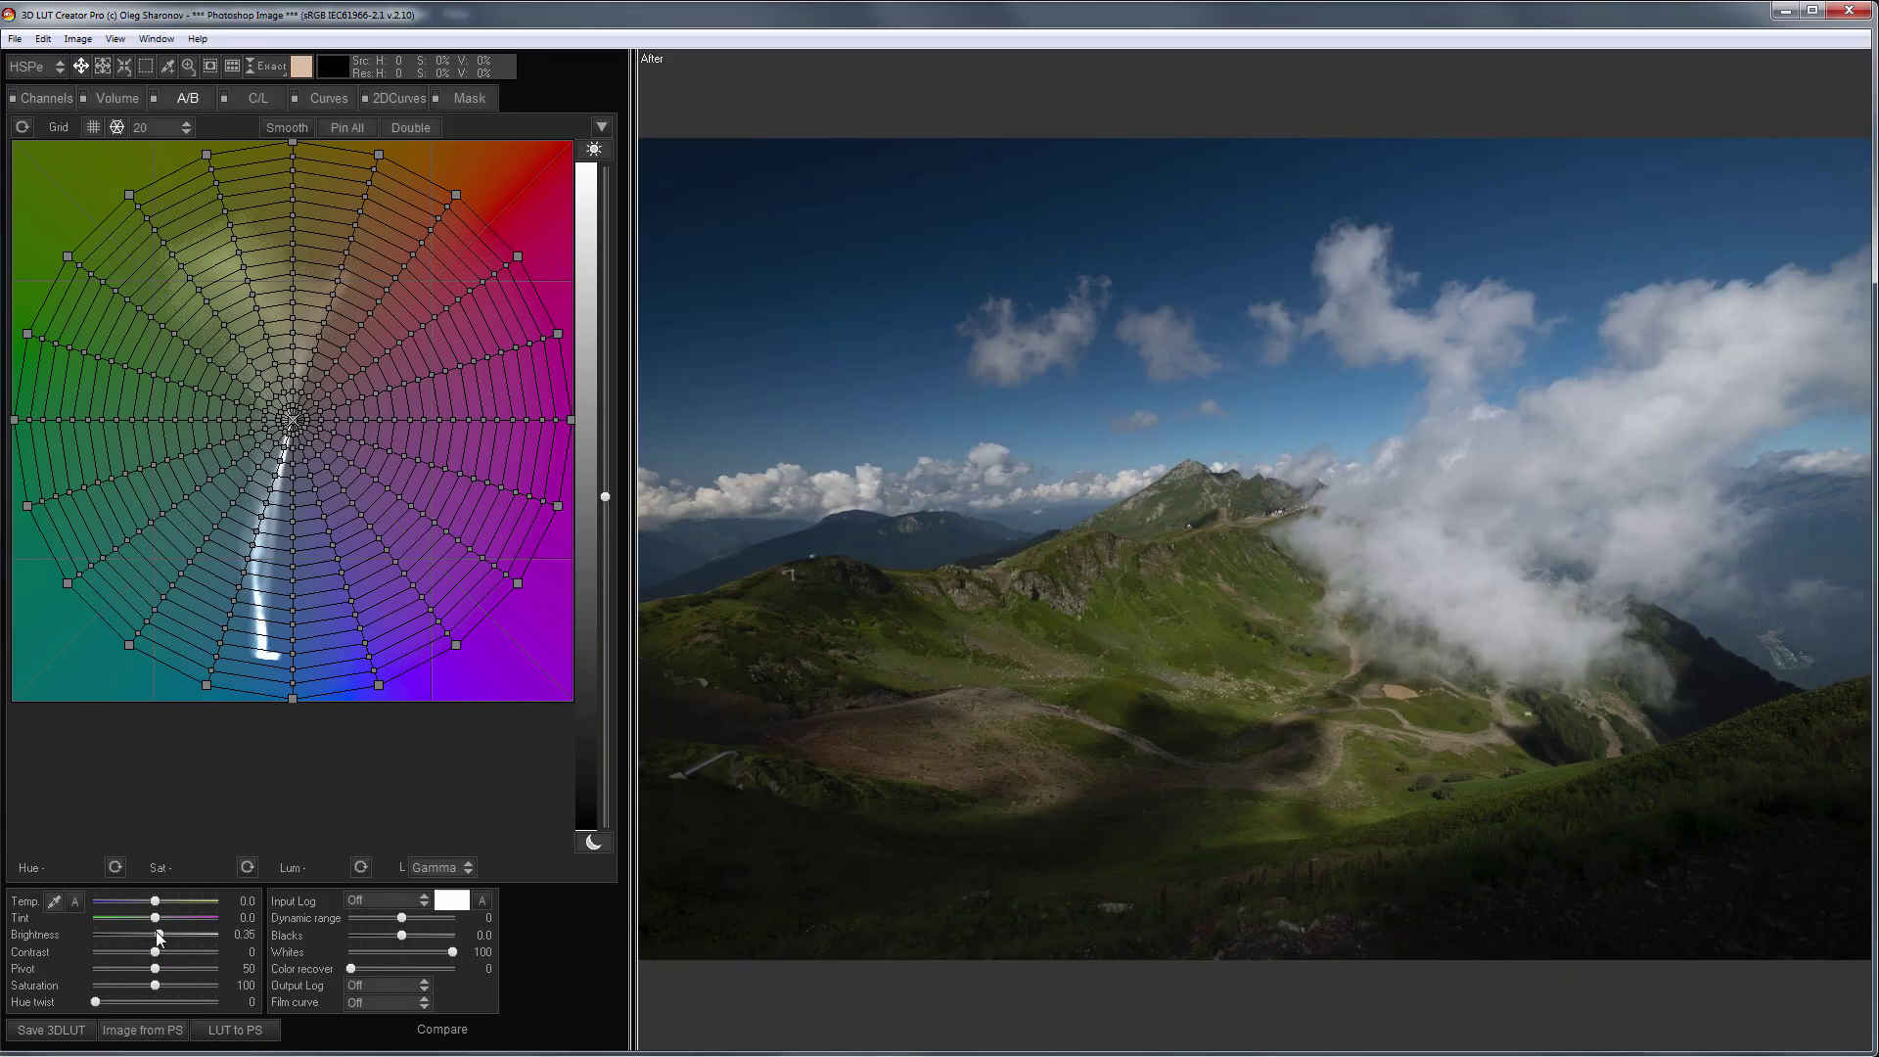
Set brightness to 2.55, shift the blue primary toward green, and send the grade to Photoshop
mouse_move(161, 935)
mouse_down()
mouse_move(186, 934)
mouse_move(177, 951)
mouse_up()
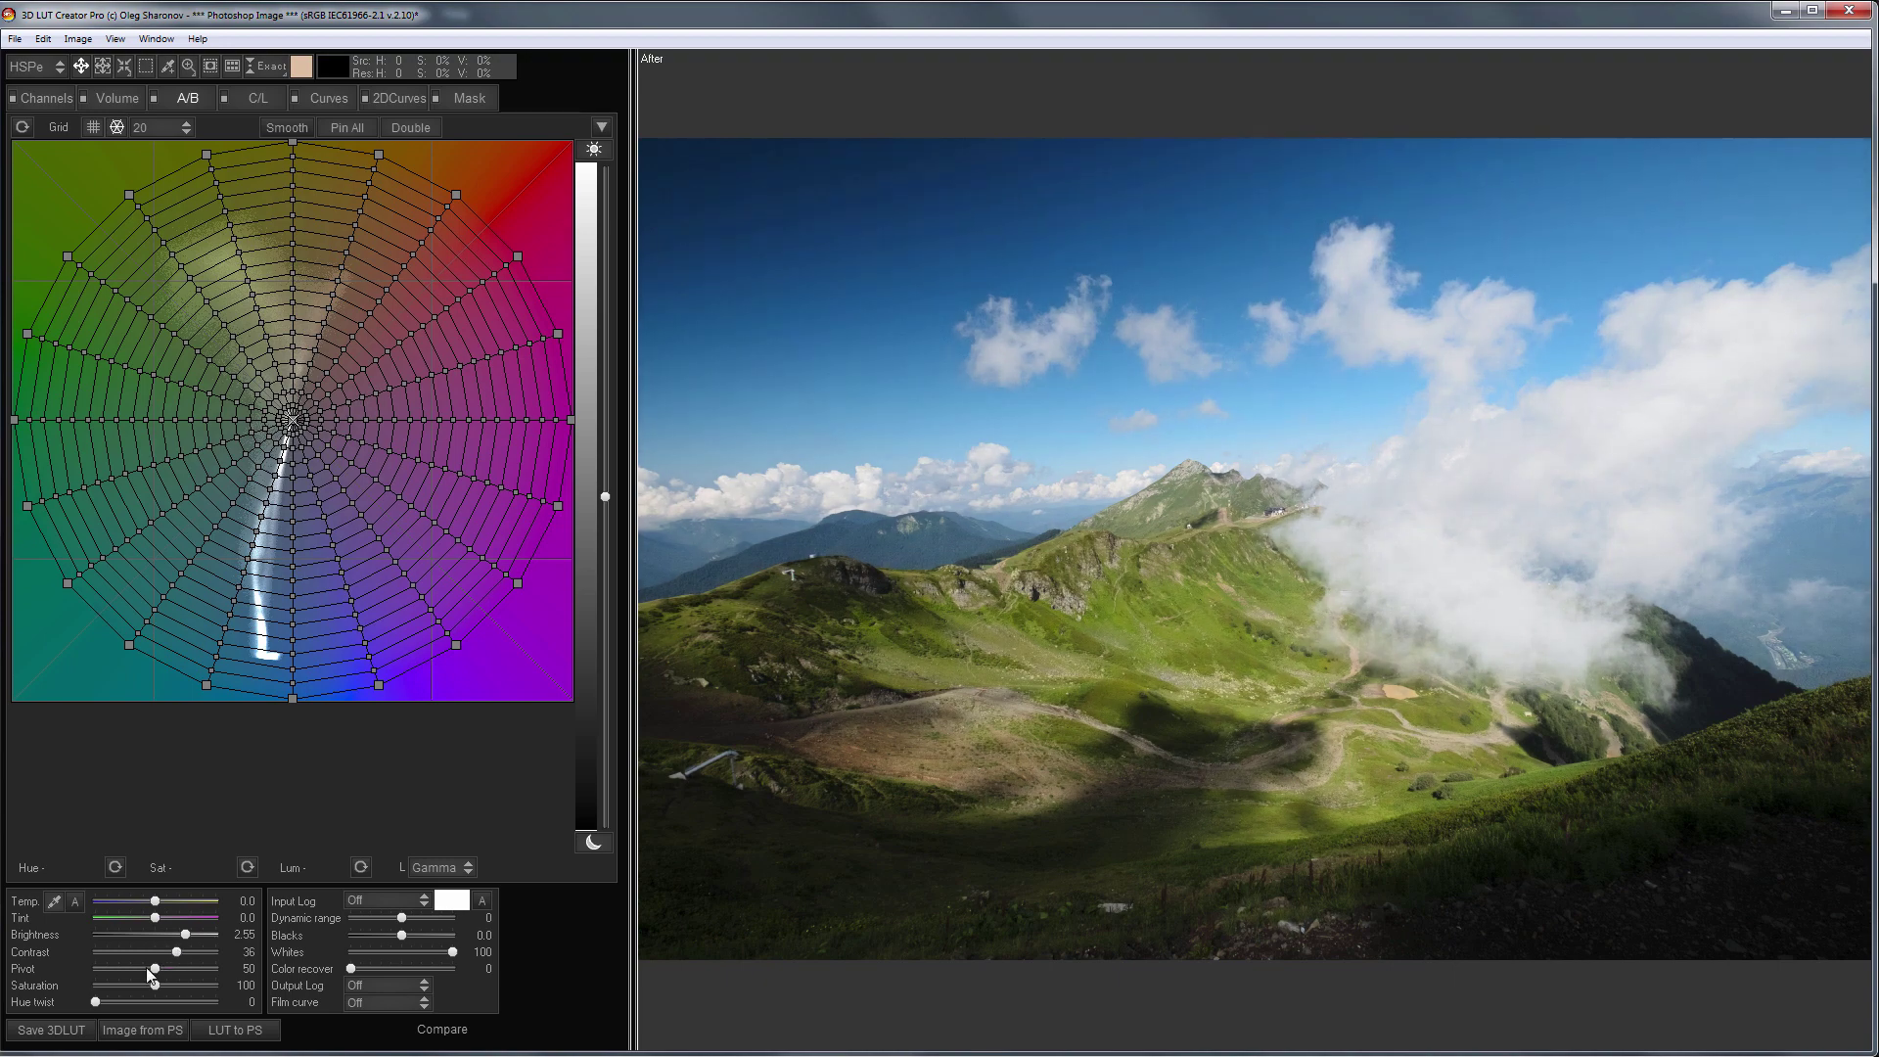
click(46, 98)
drag(440, 544, 314, 546)
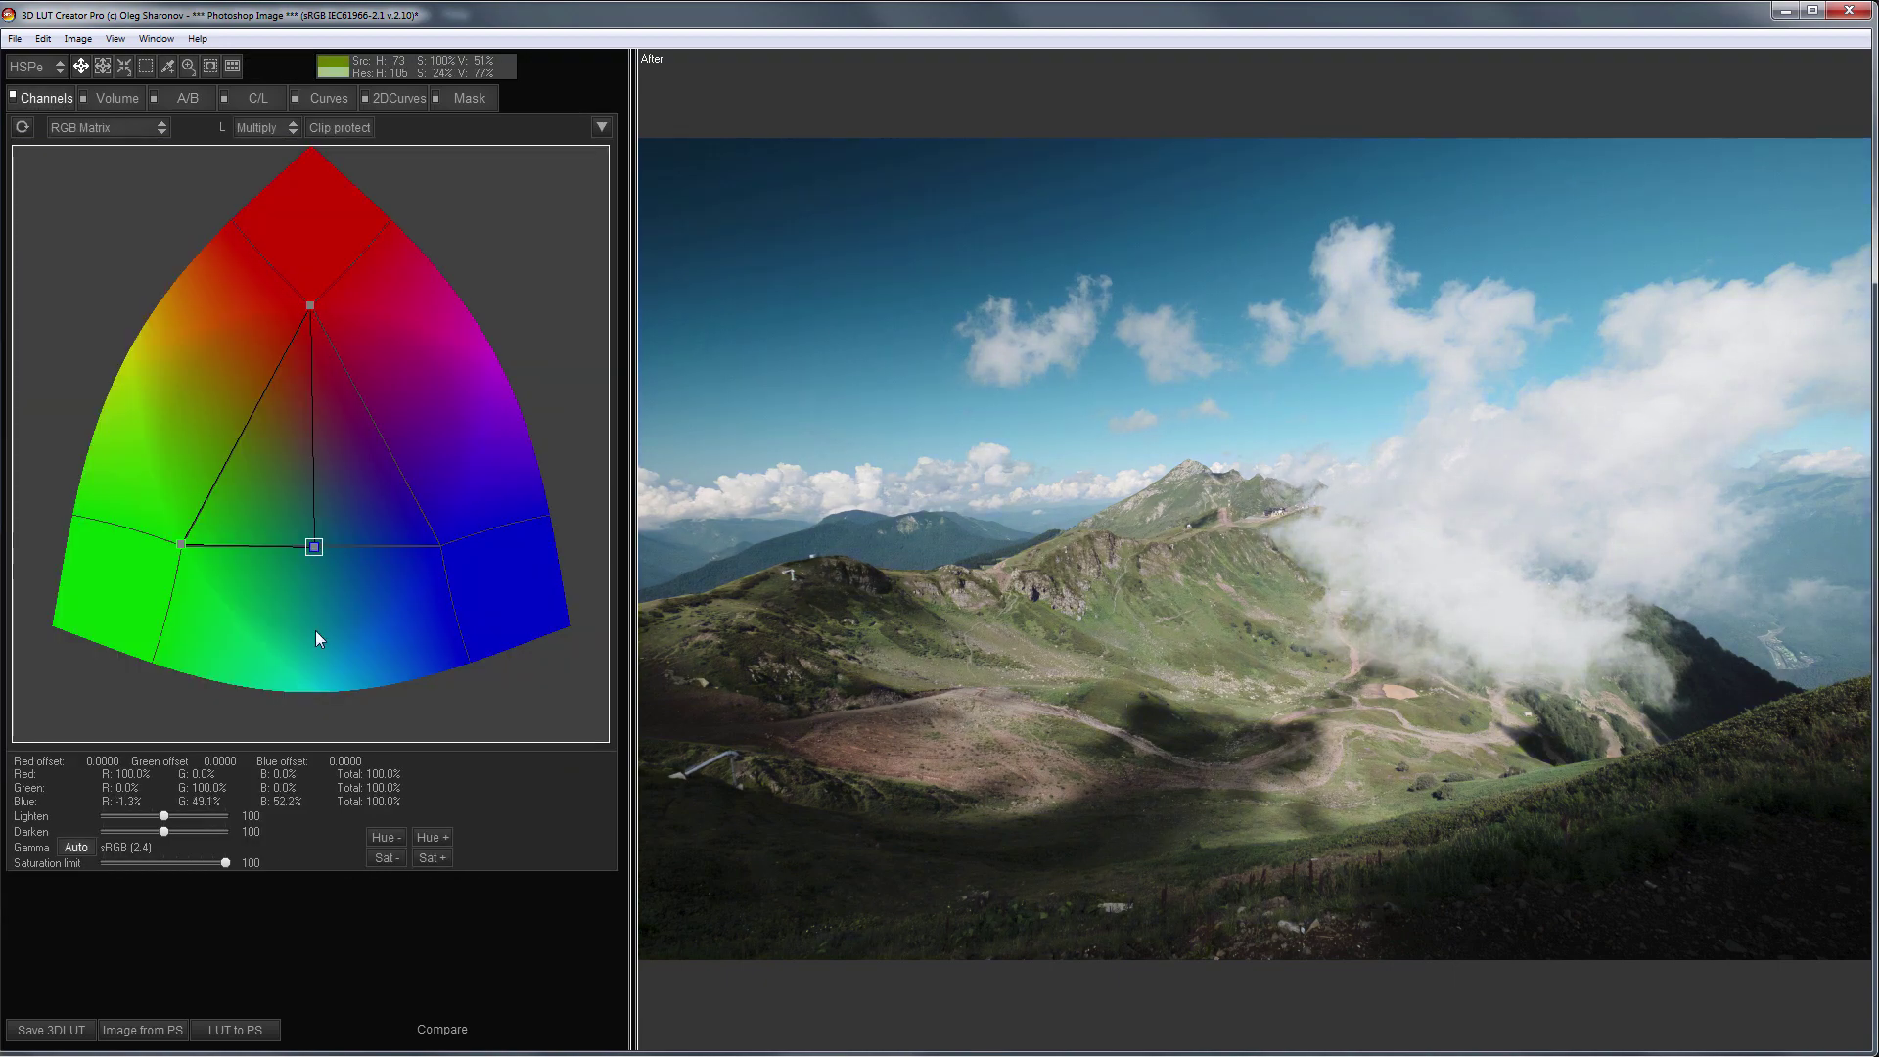
click(235, 1029)
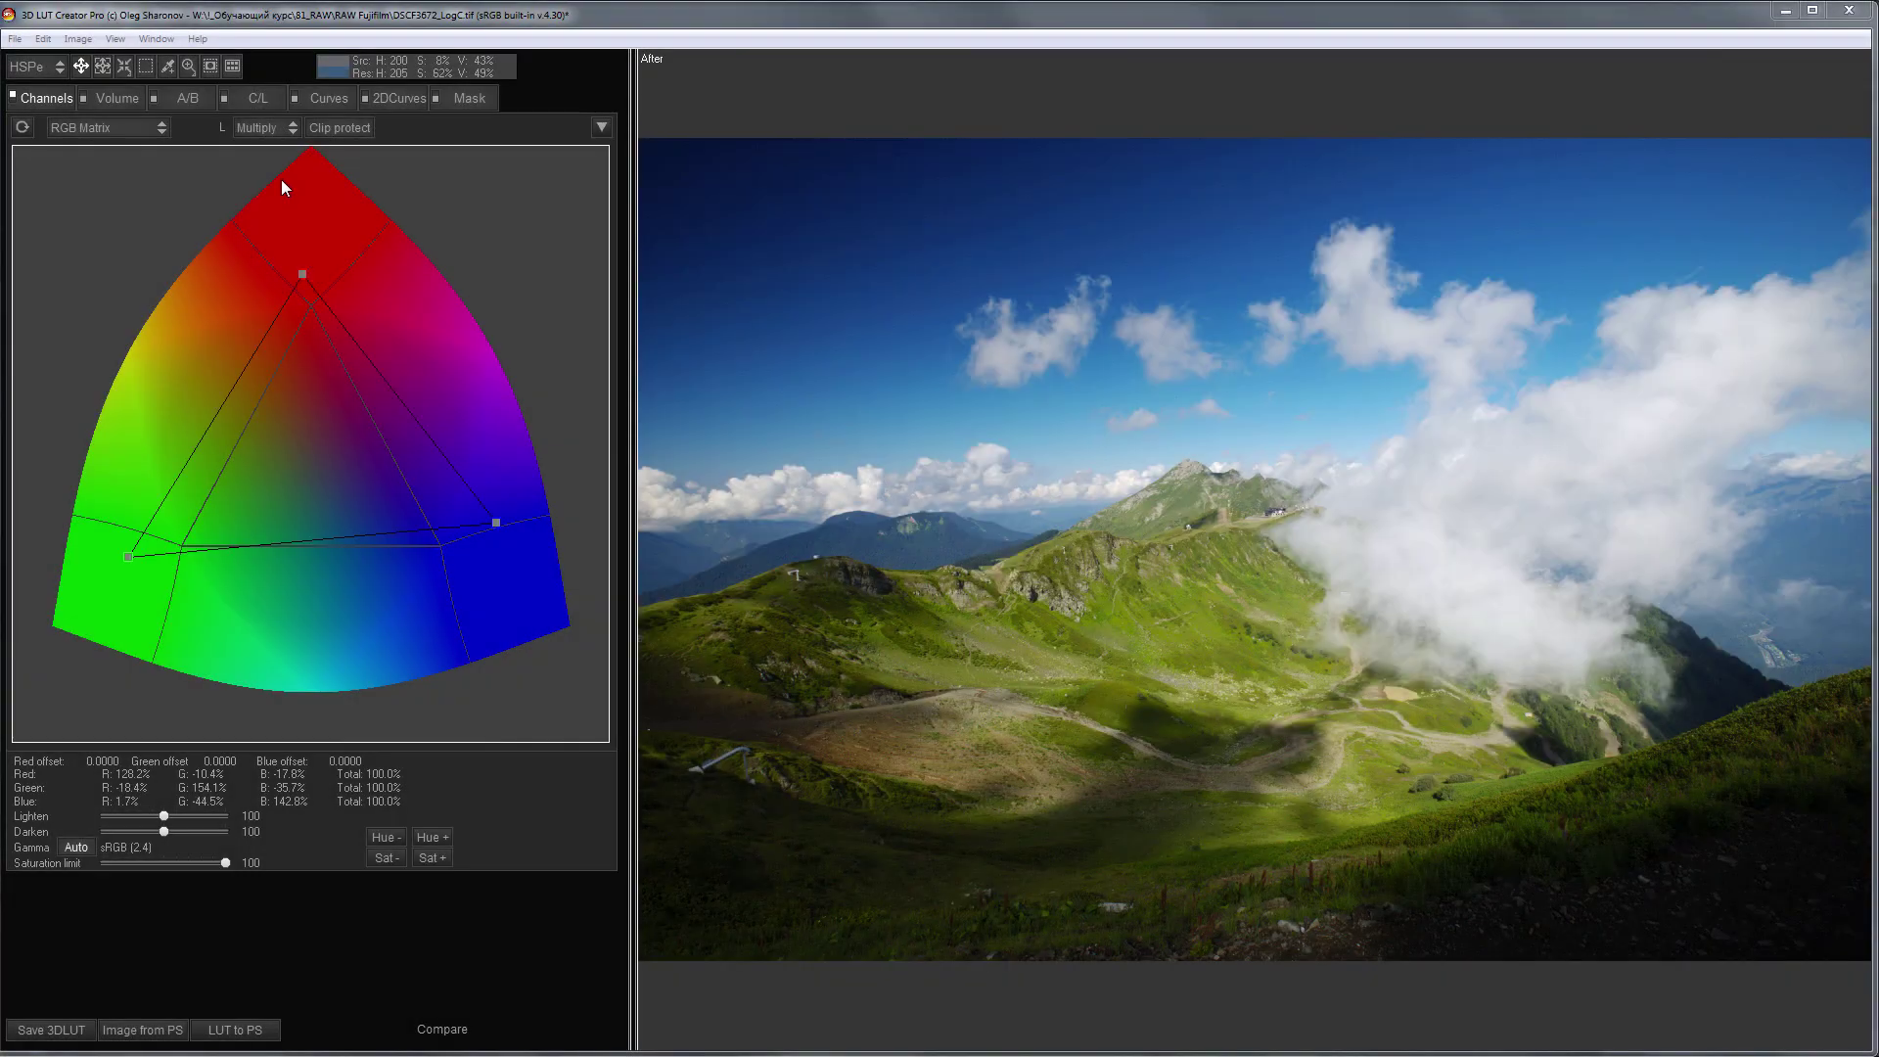
Load DSCF3672_LogC.tif into Photoshop, apply the grade as a 3DLutCreator layer, and toggle it
click(188, 97)
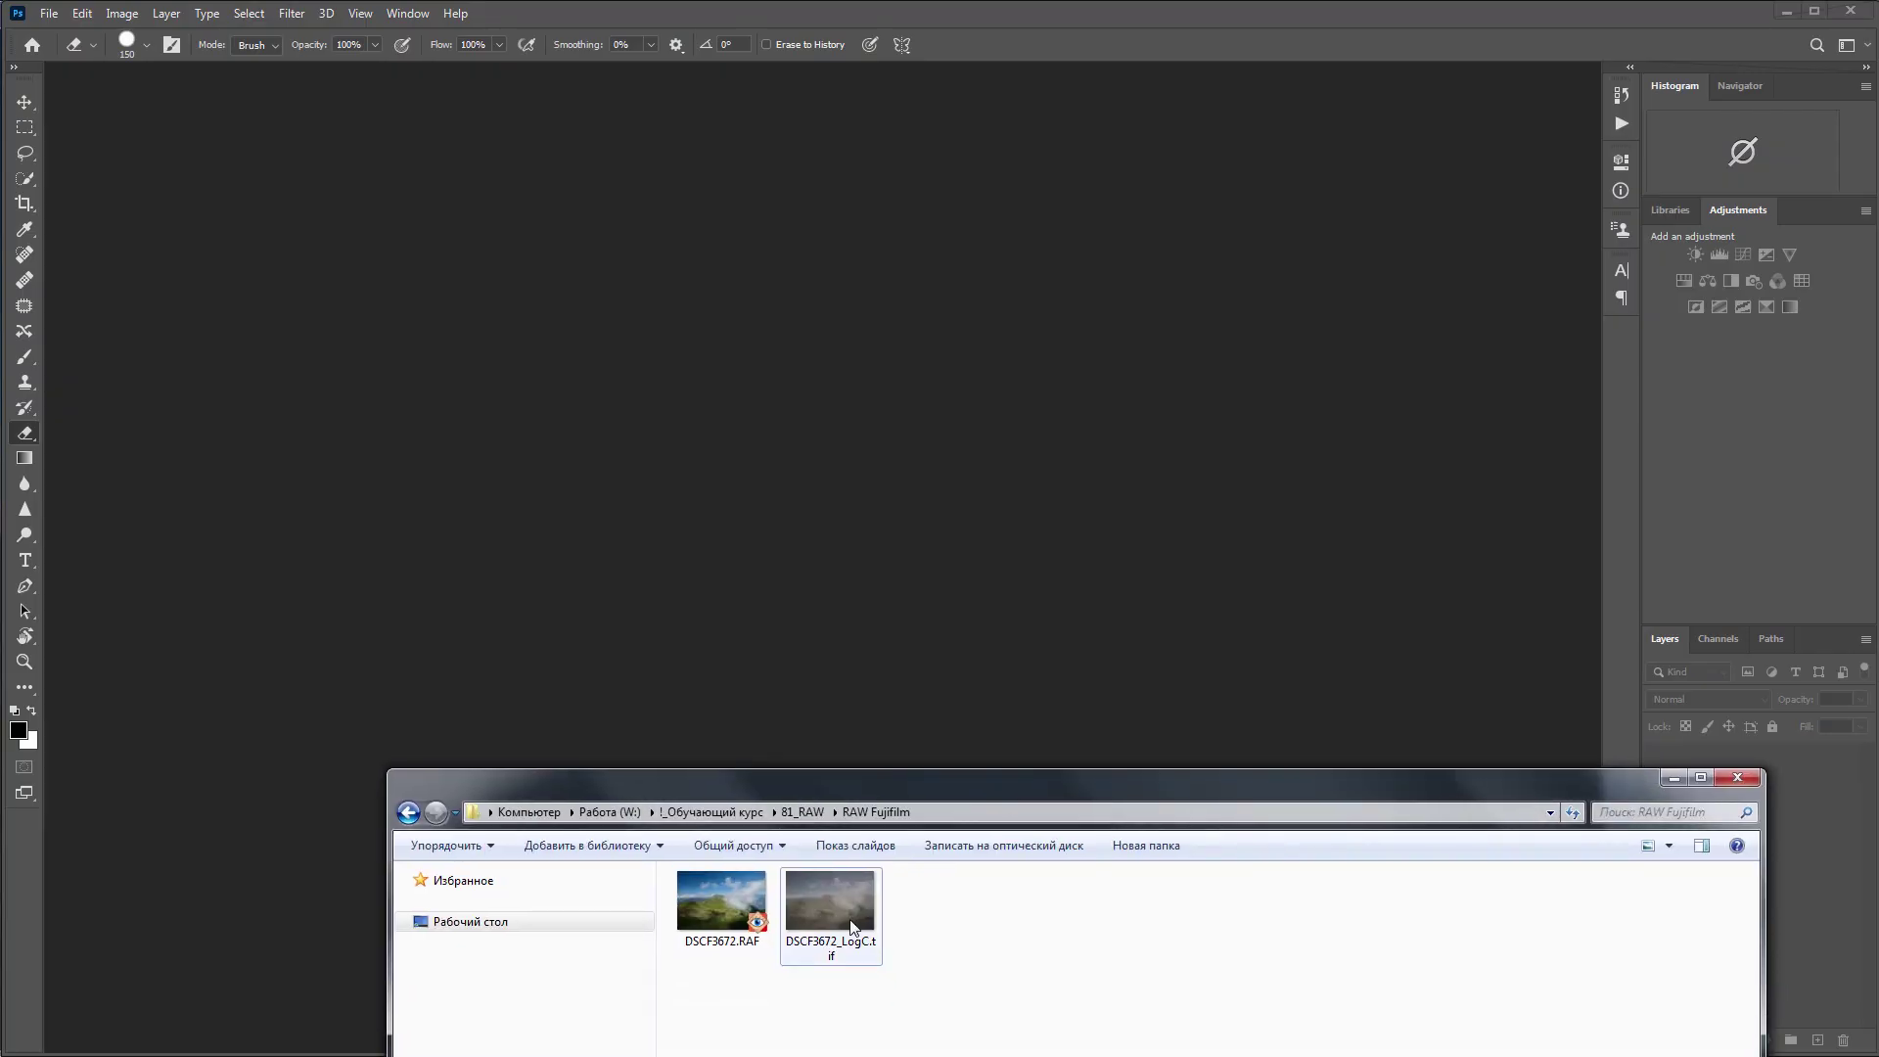
drag(852, 927, 924, 636)
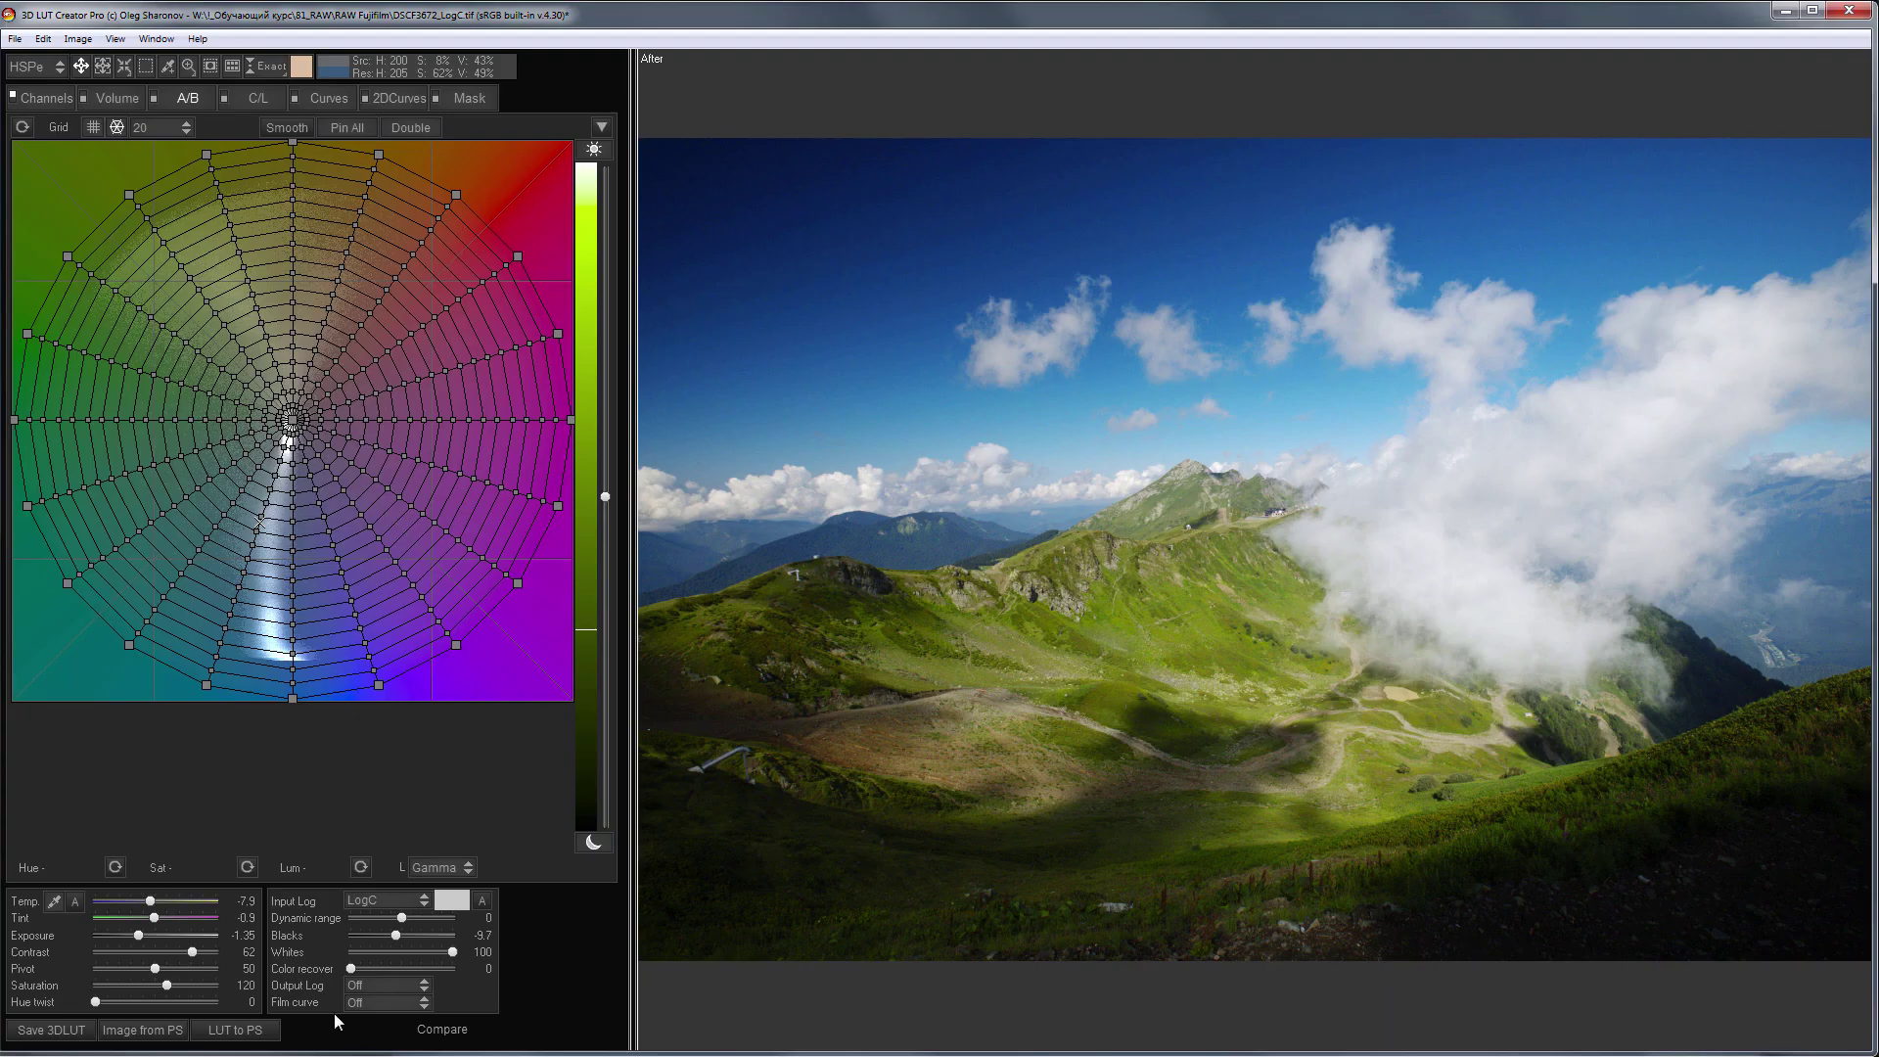
click(256, 1029)
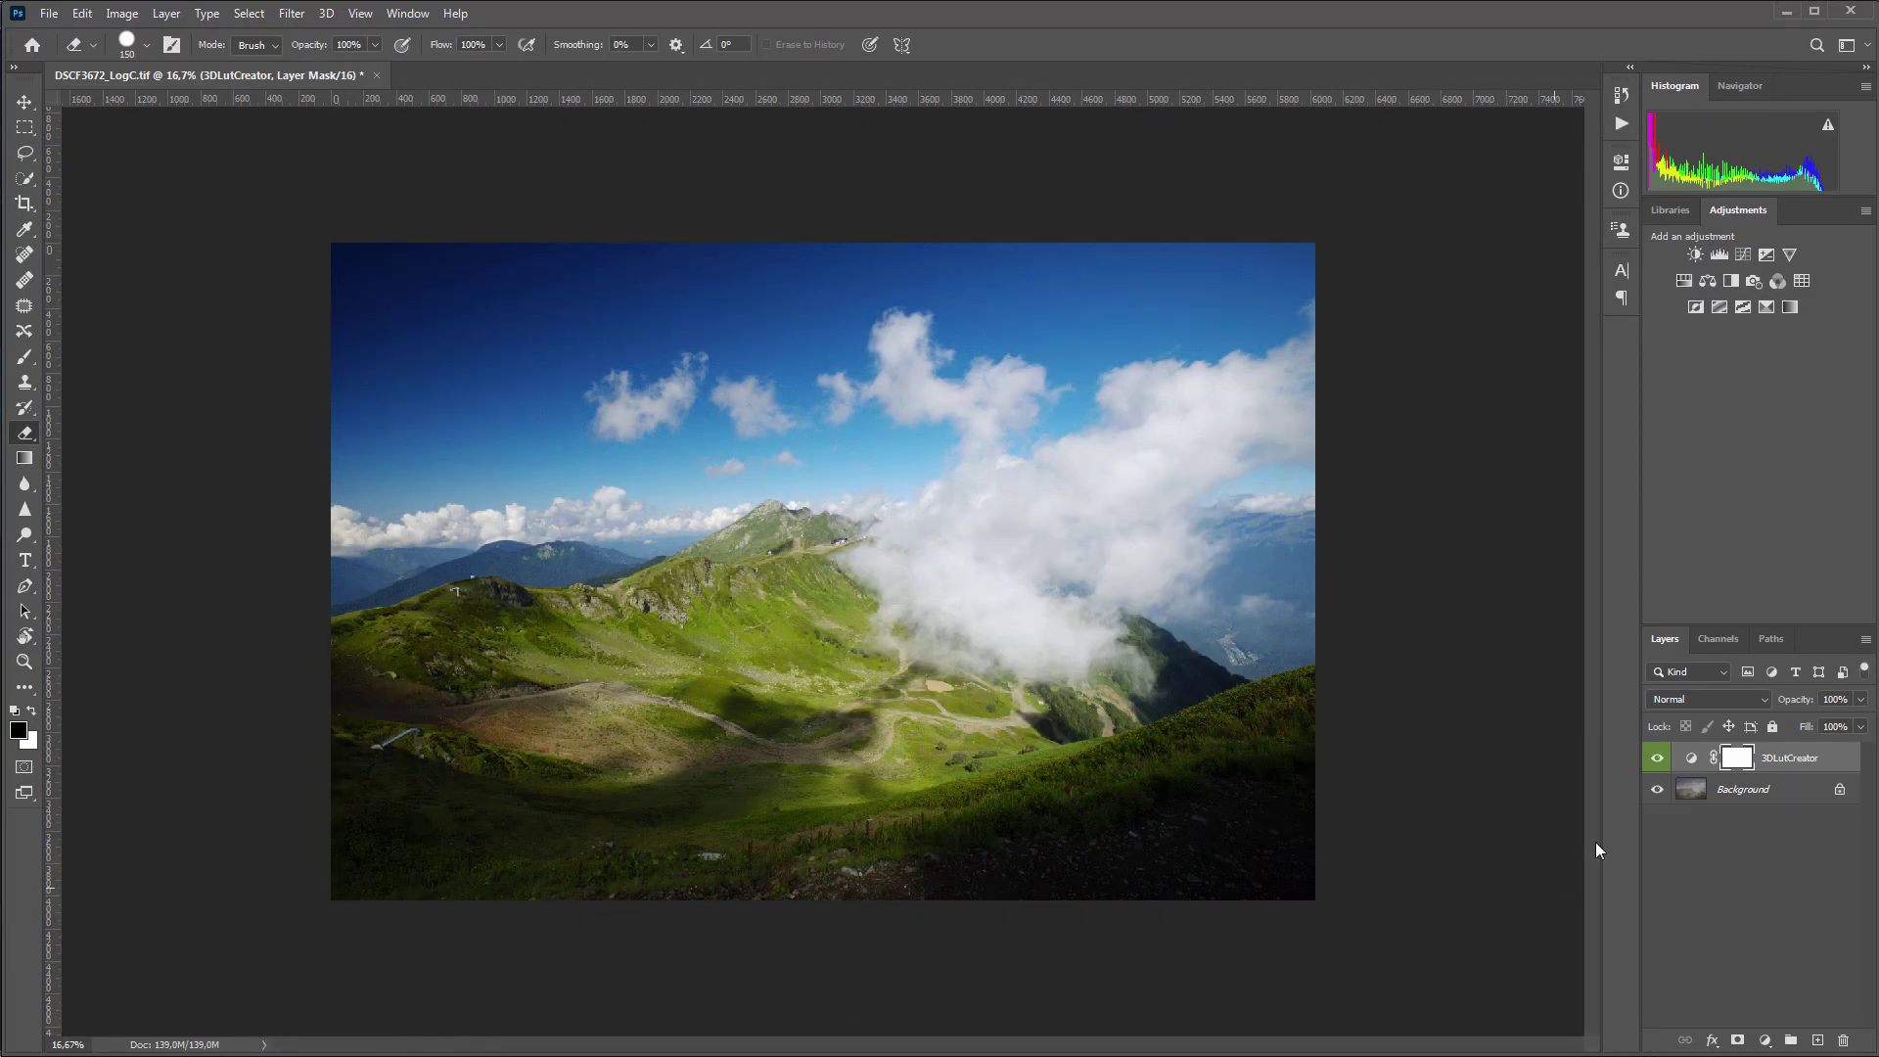
click(1652, 761)
click(1654, 760)
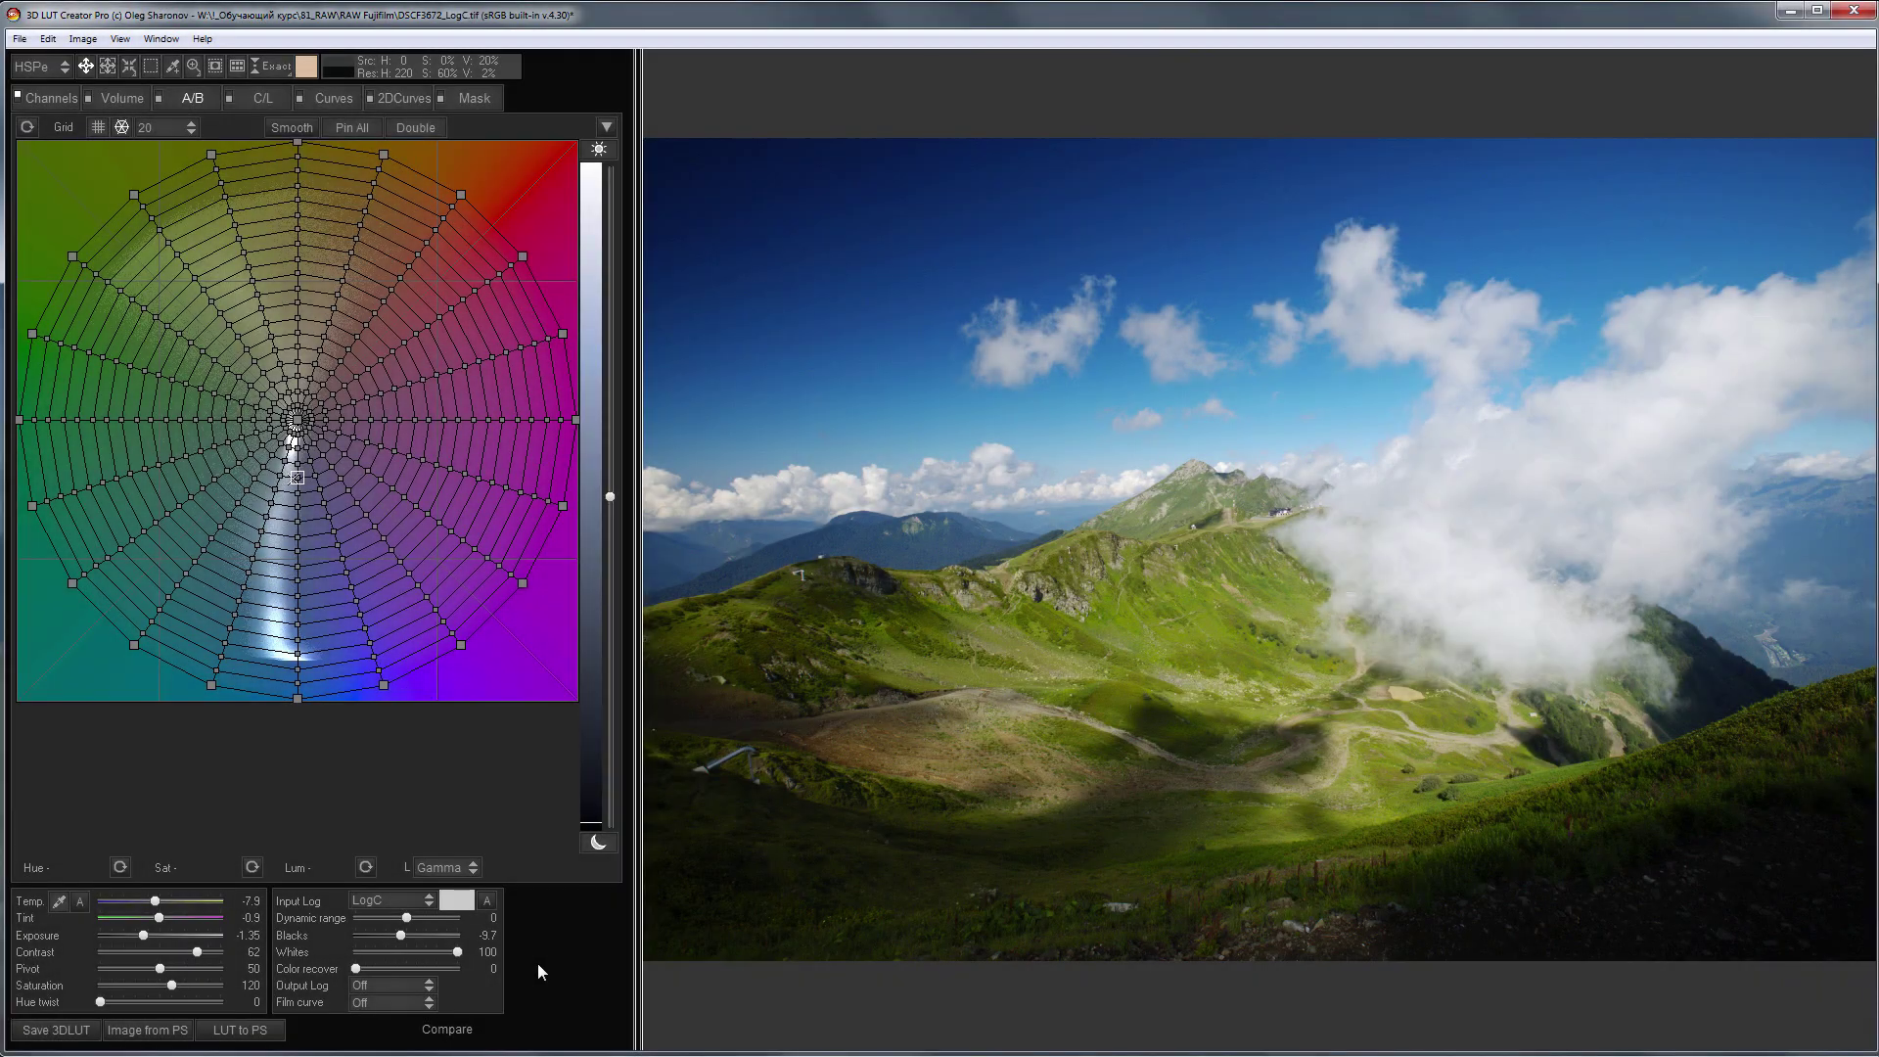
Open the preferences with Ctrl+P on the LibRaw decoding settings
key(ctrl+p)
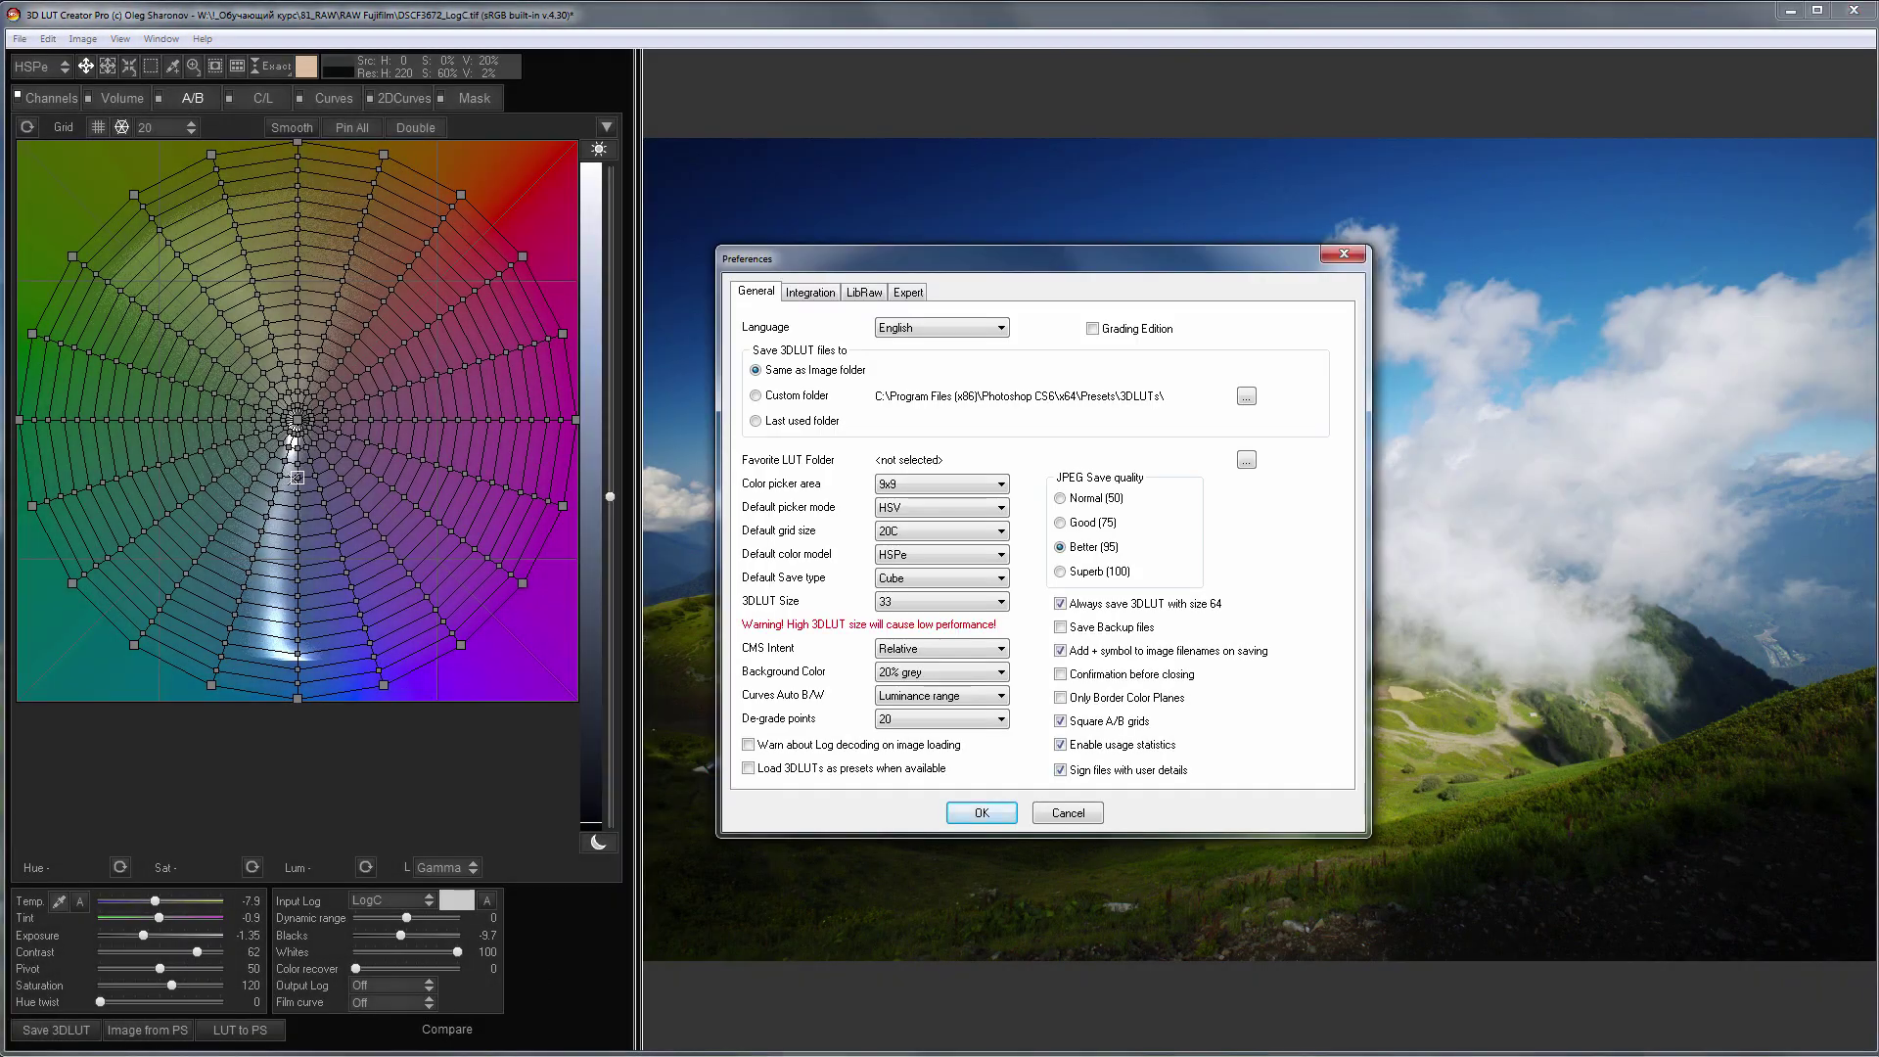
click(853, 304)
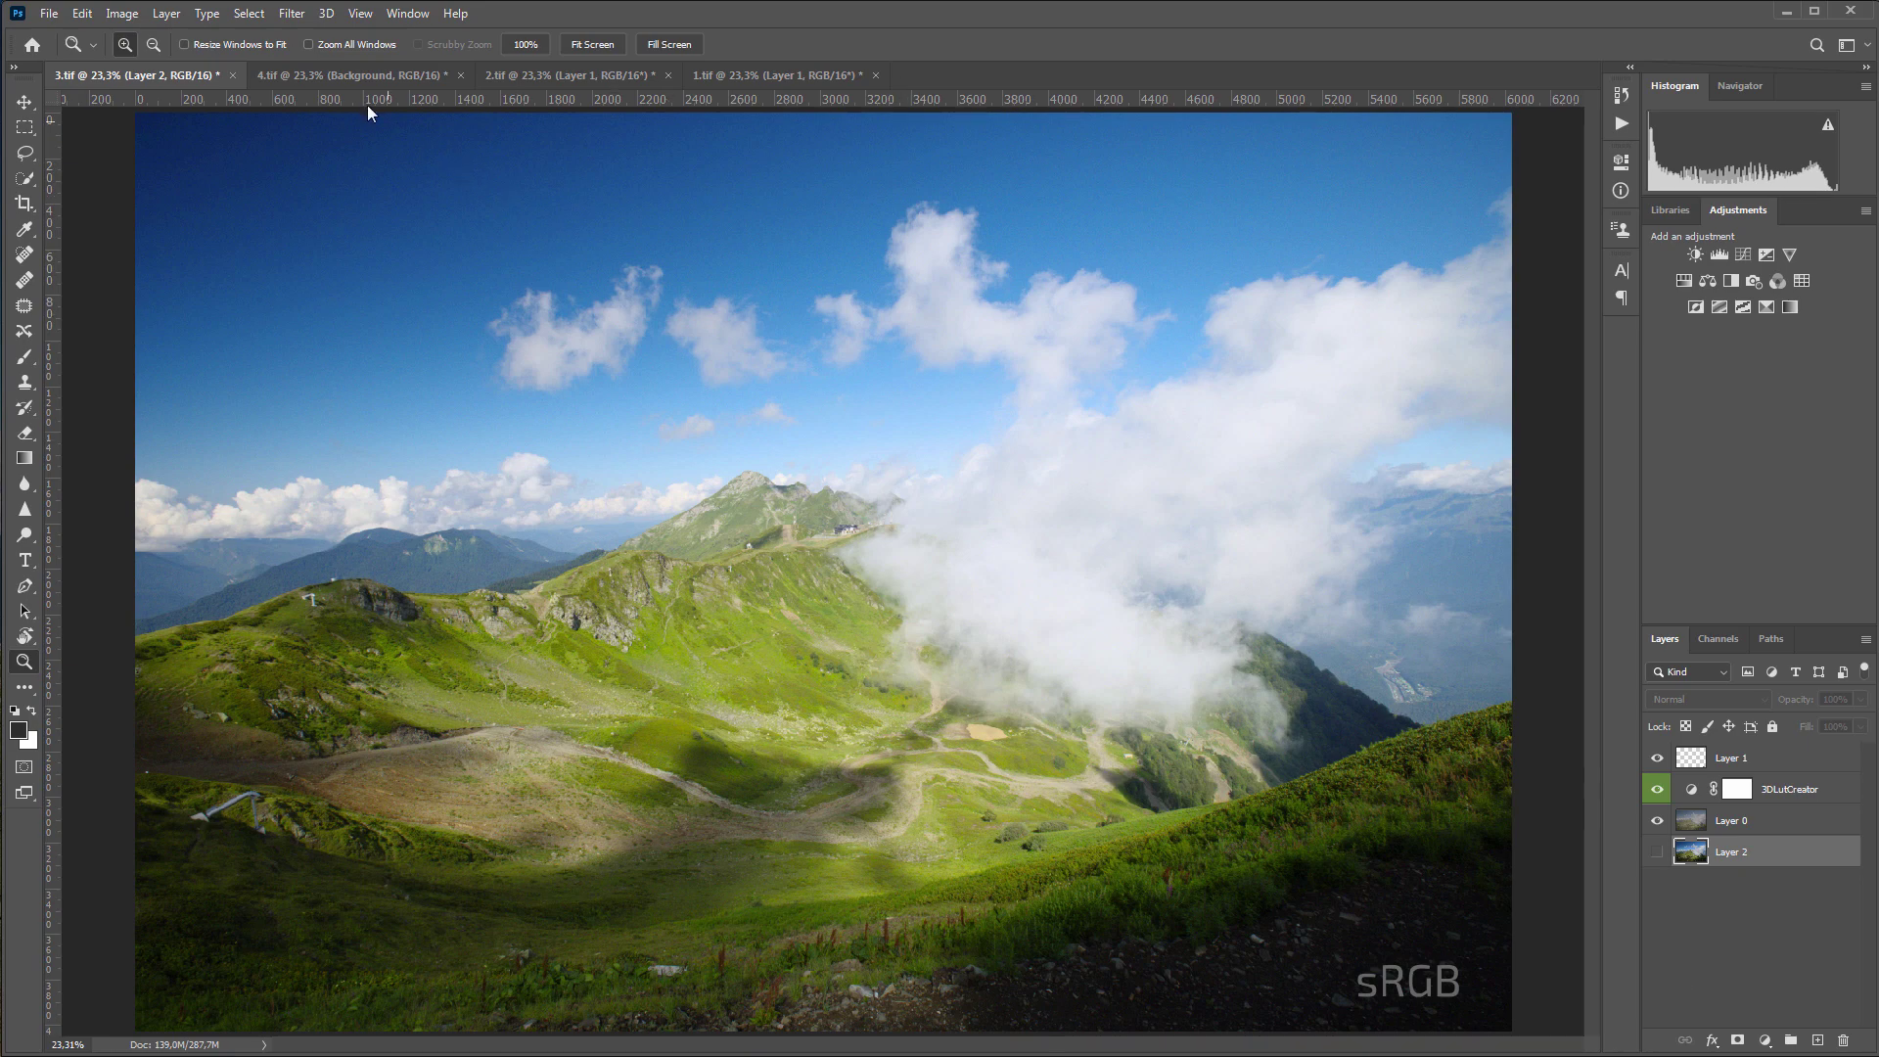
Flip between the 4.tif, 2.tif, 1.tif and 3.tif versions to compare them
click(367, 76)
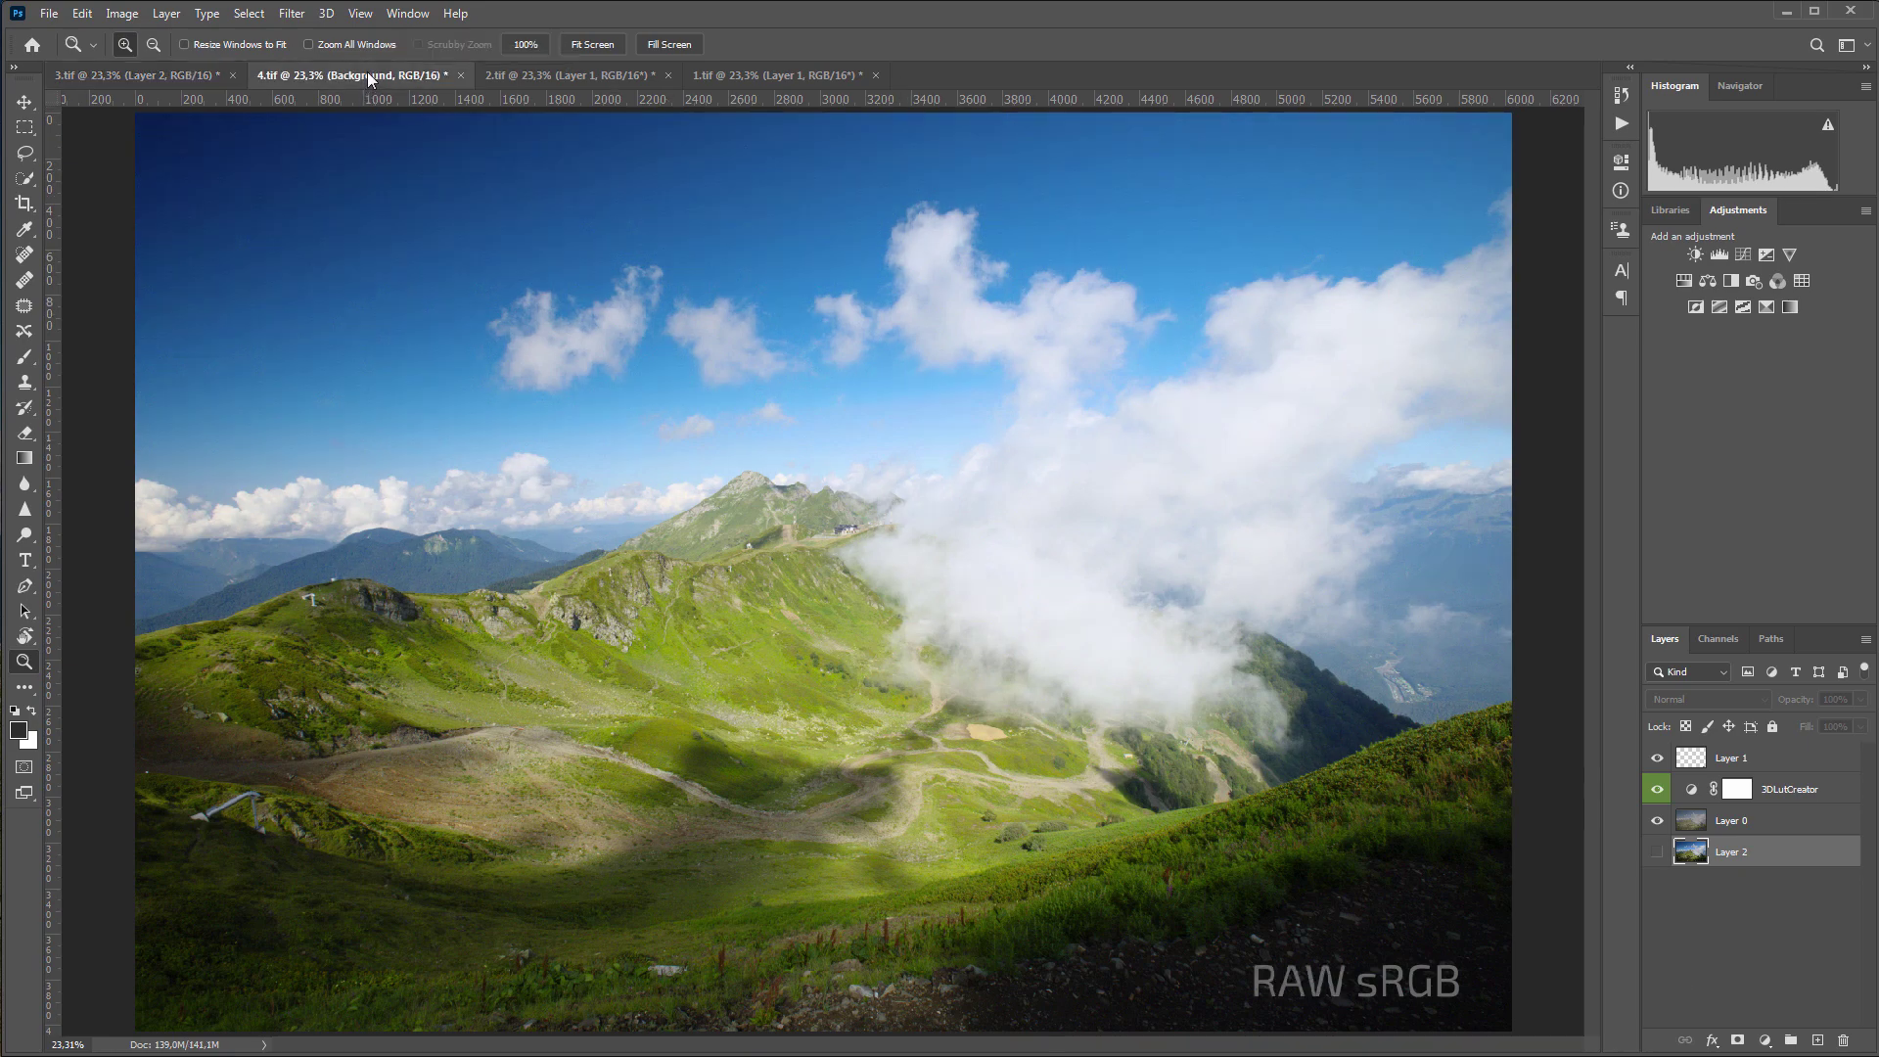
click(584, 78)
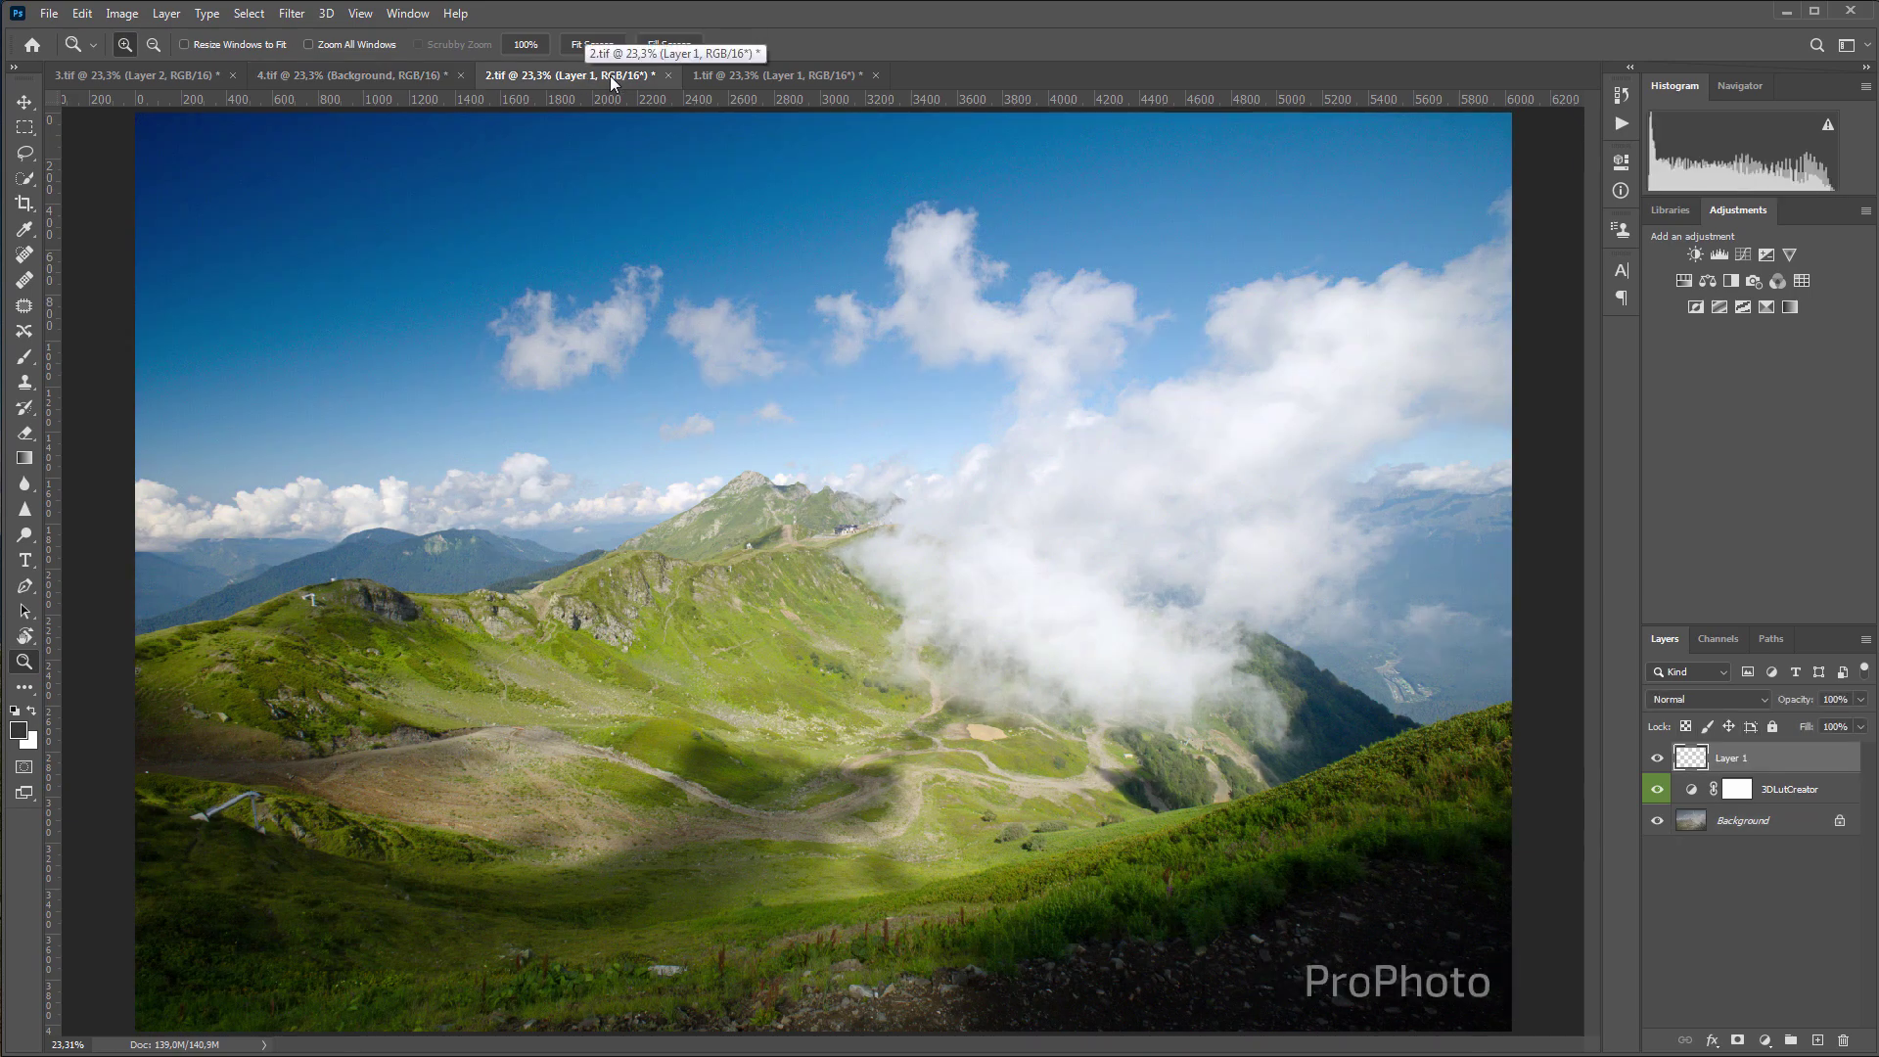
click(716, 74)
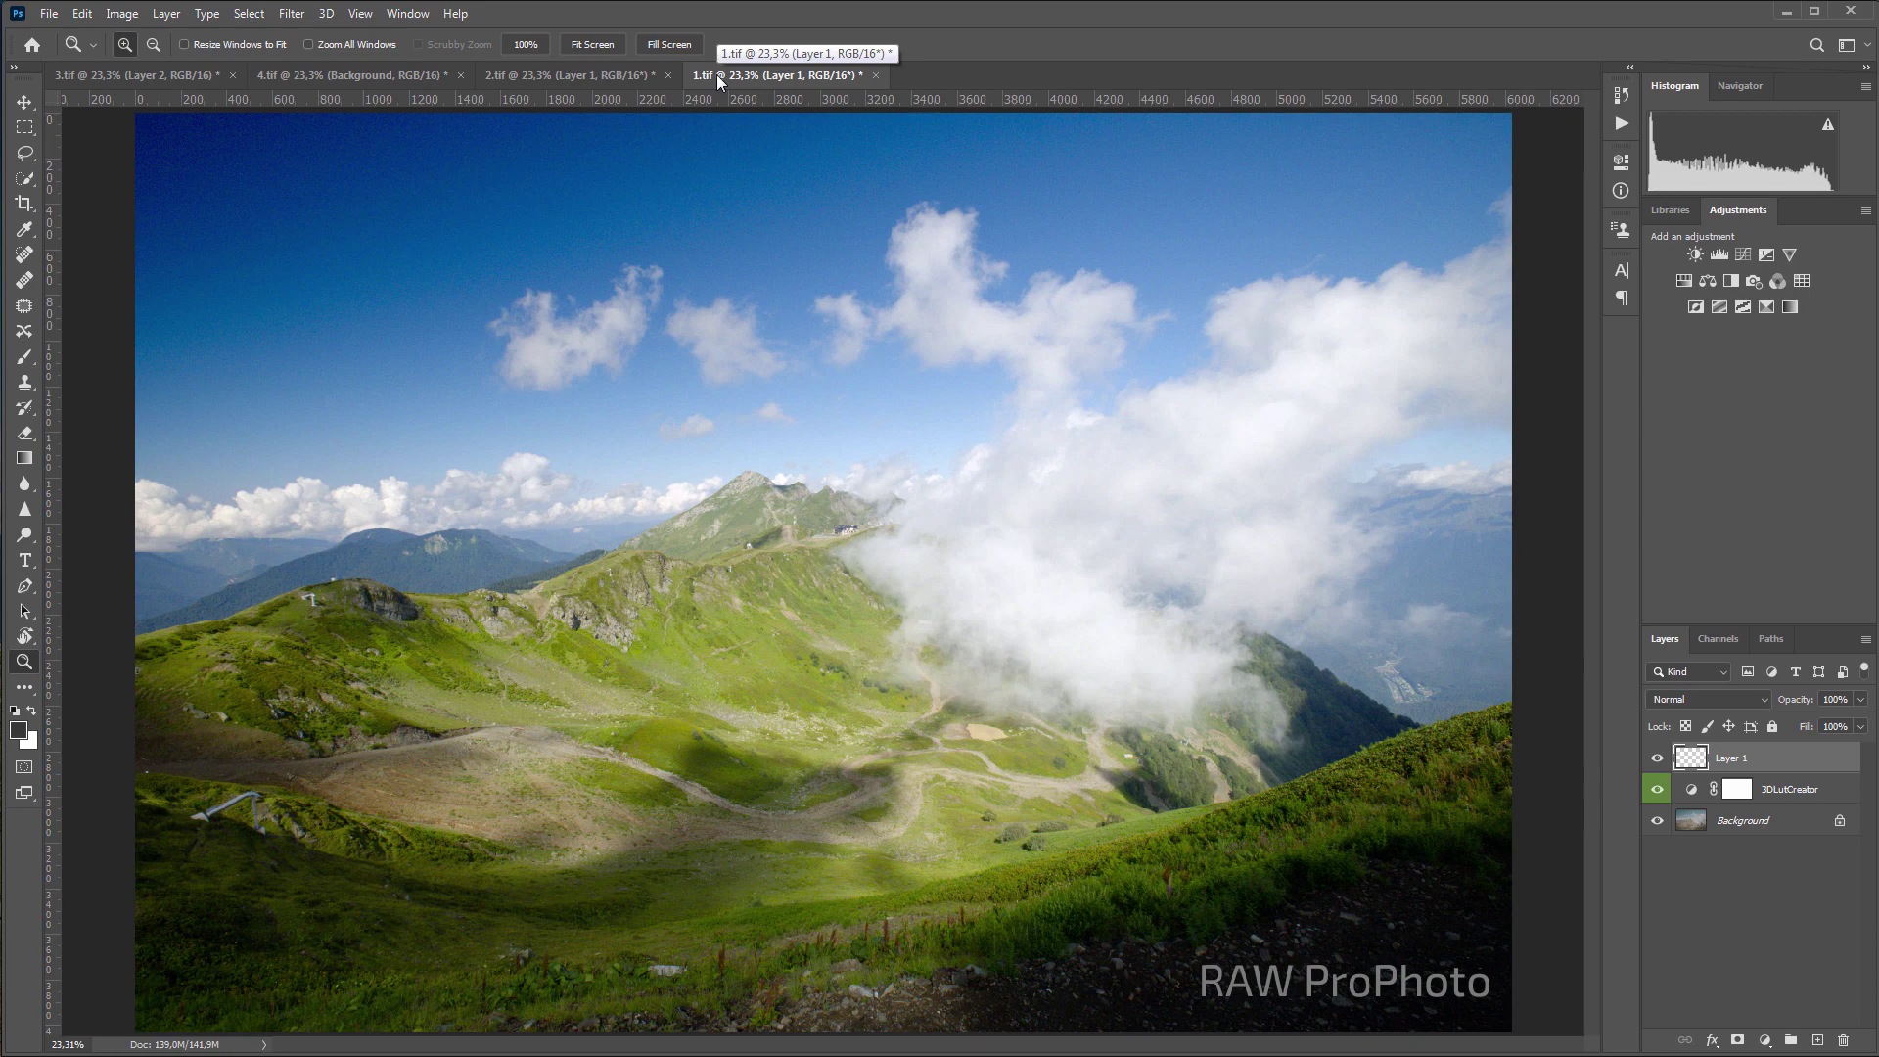
click(121, 78)
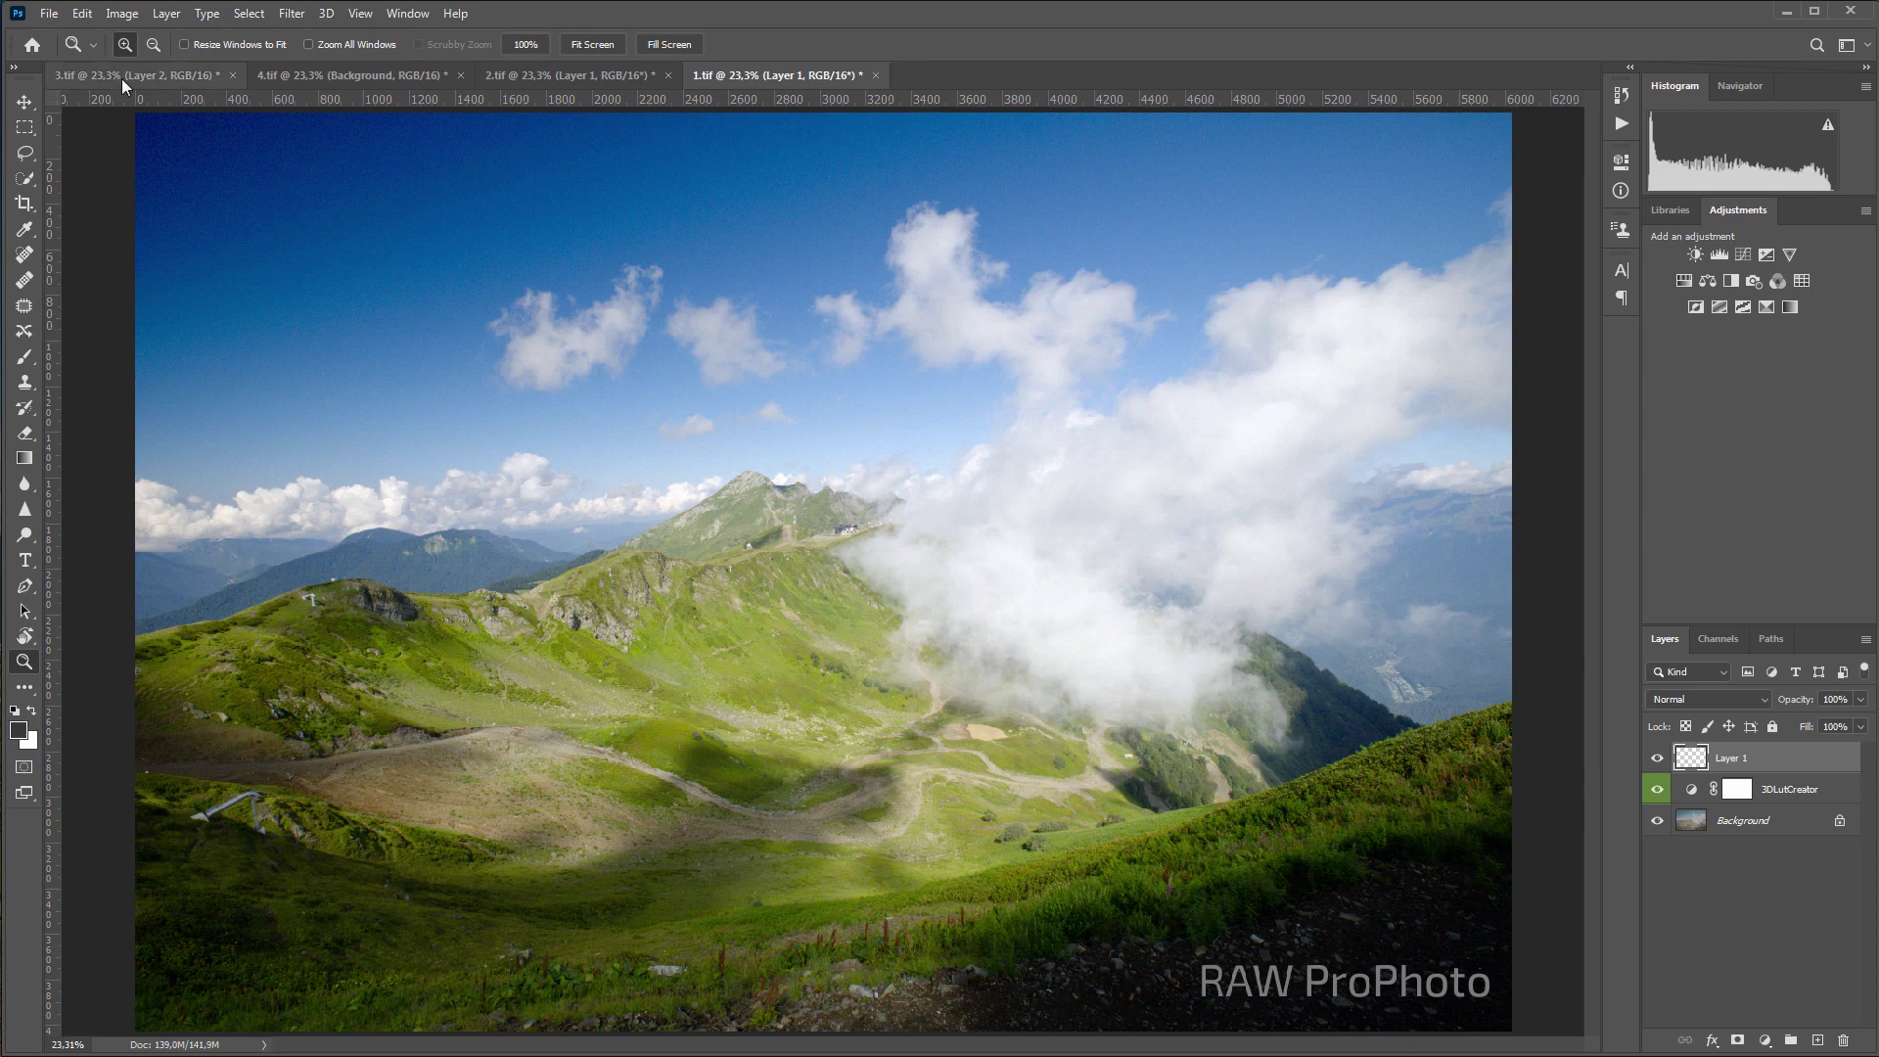
click(327, 80)
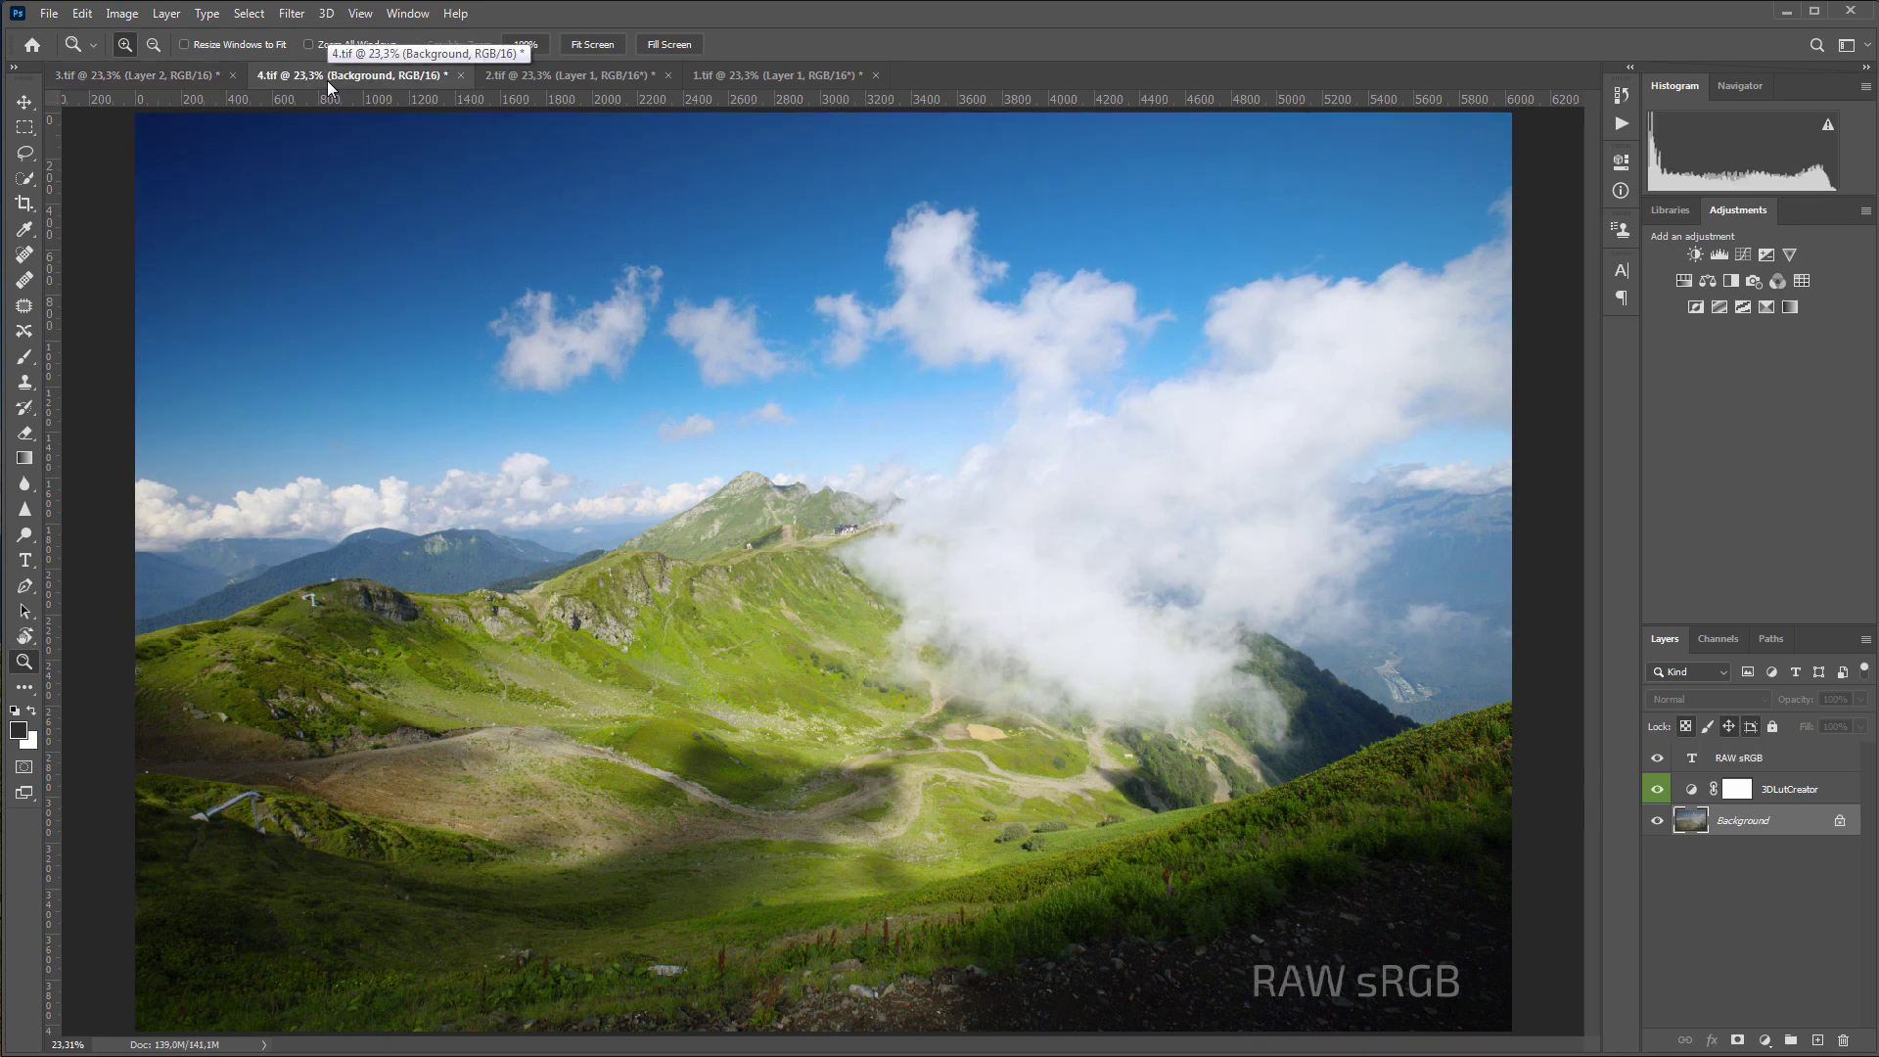
Hide the 3DLutCreator layer in 4.tif, 3.tif, 2.tif and 1.tif
click(1656, 789)
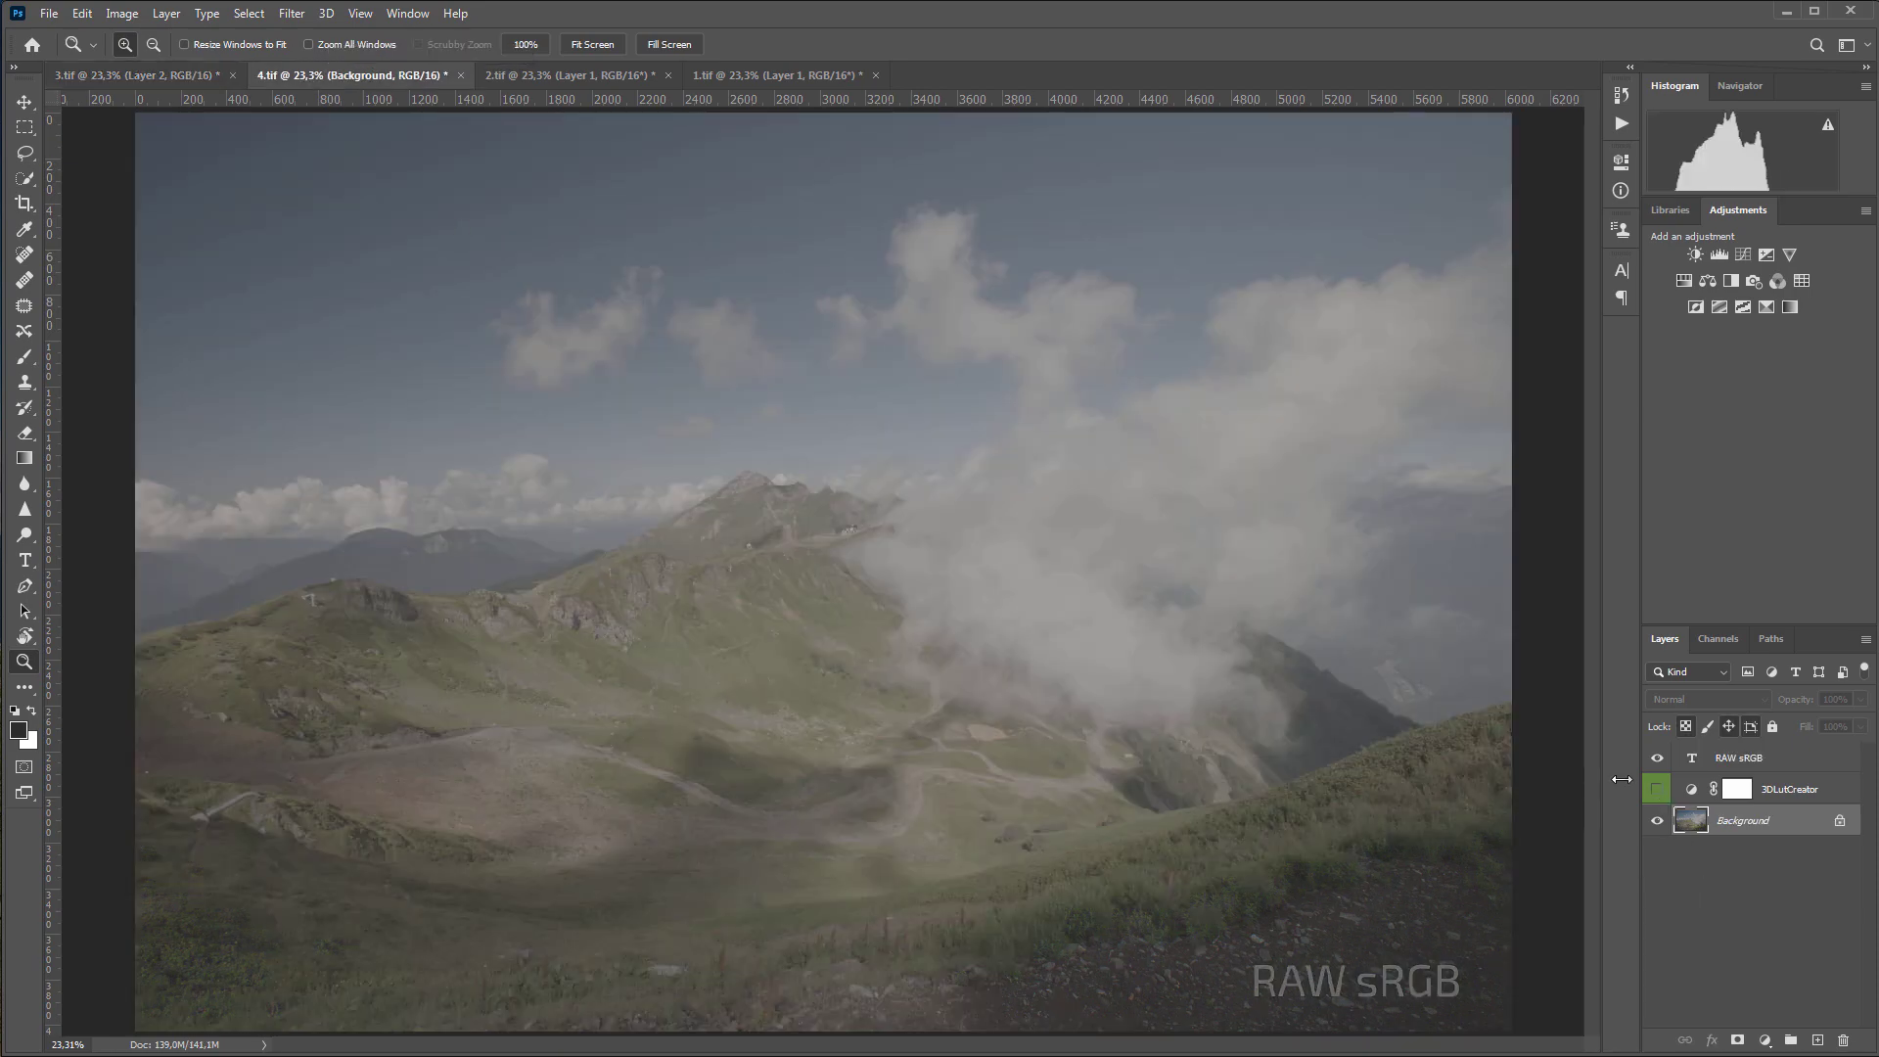
click(115, 84)
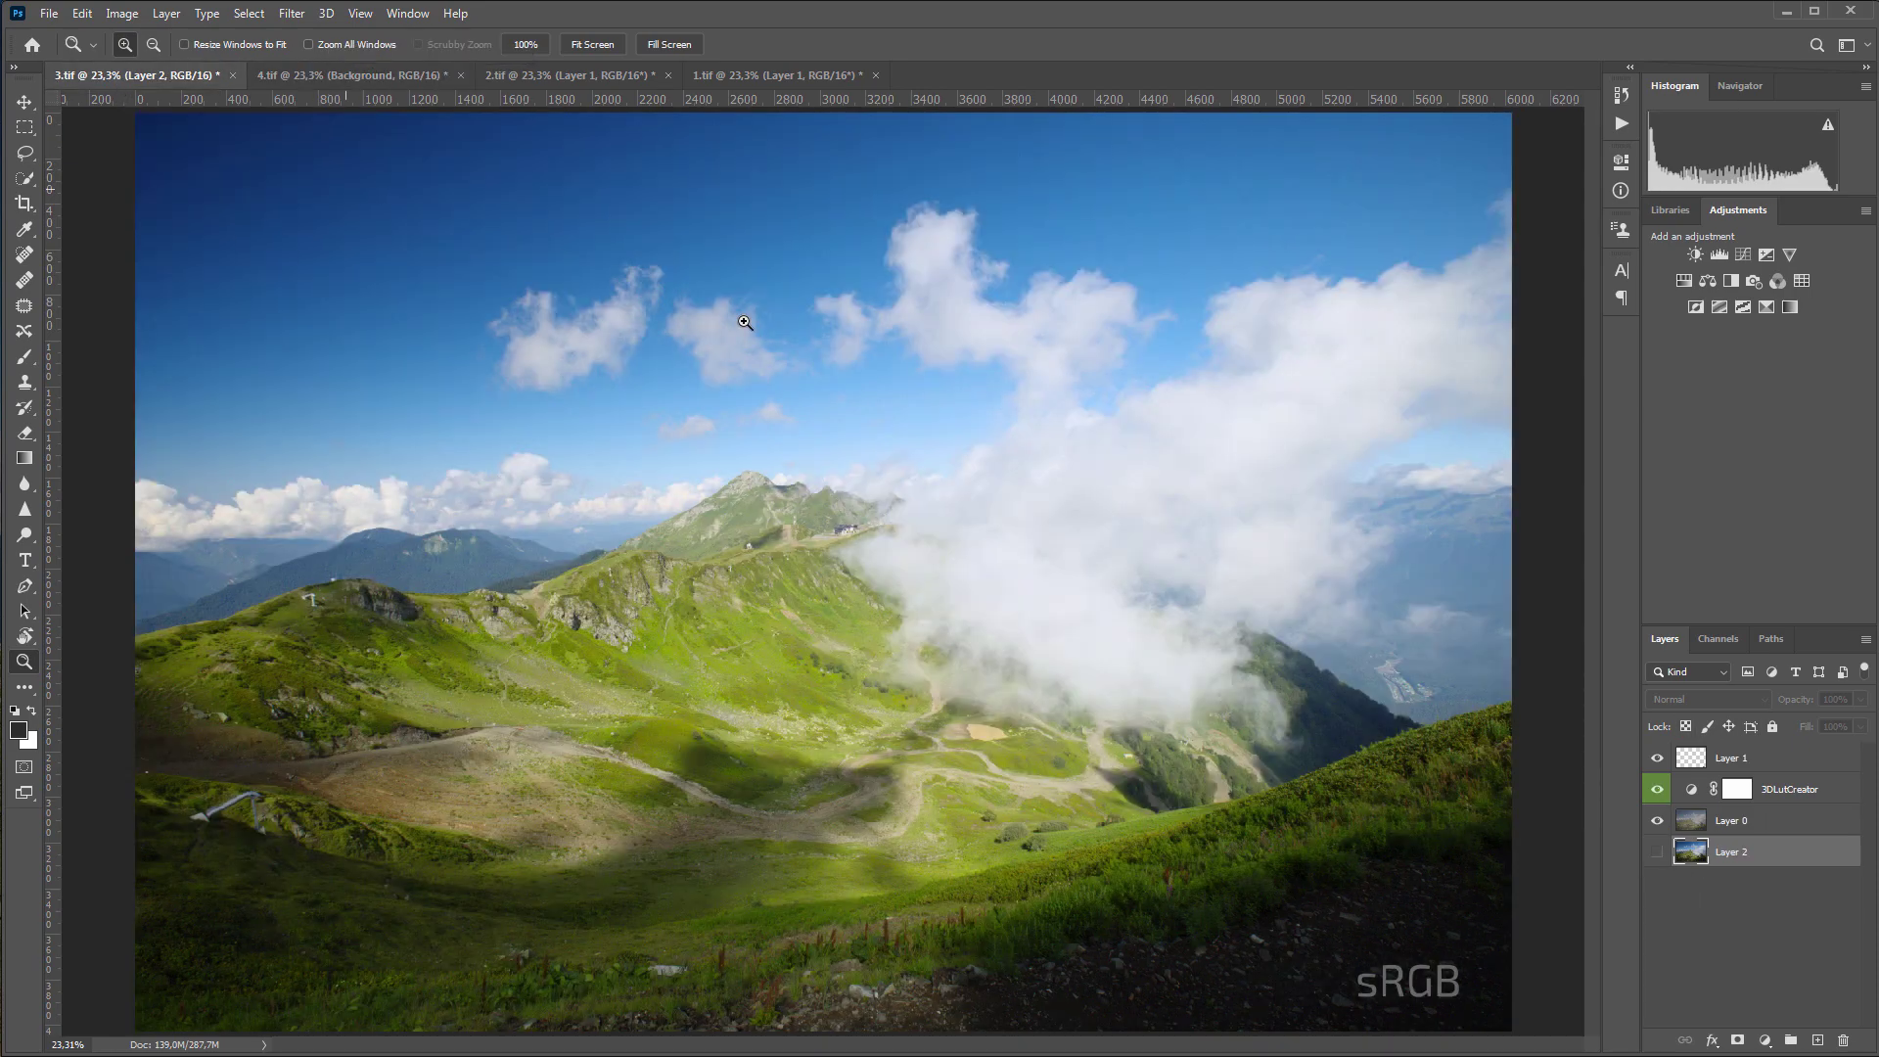
click(1657, 789)
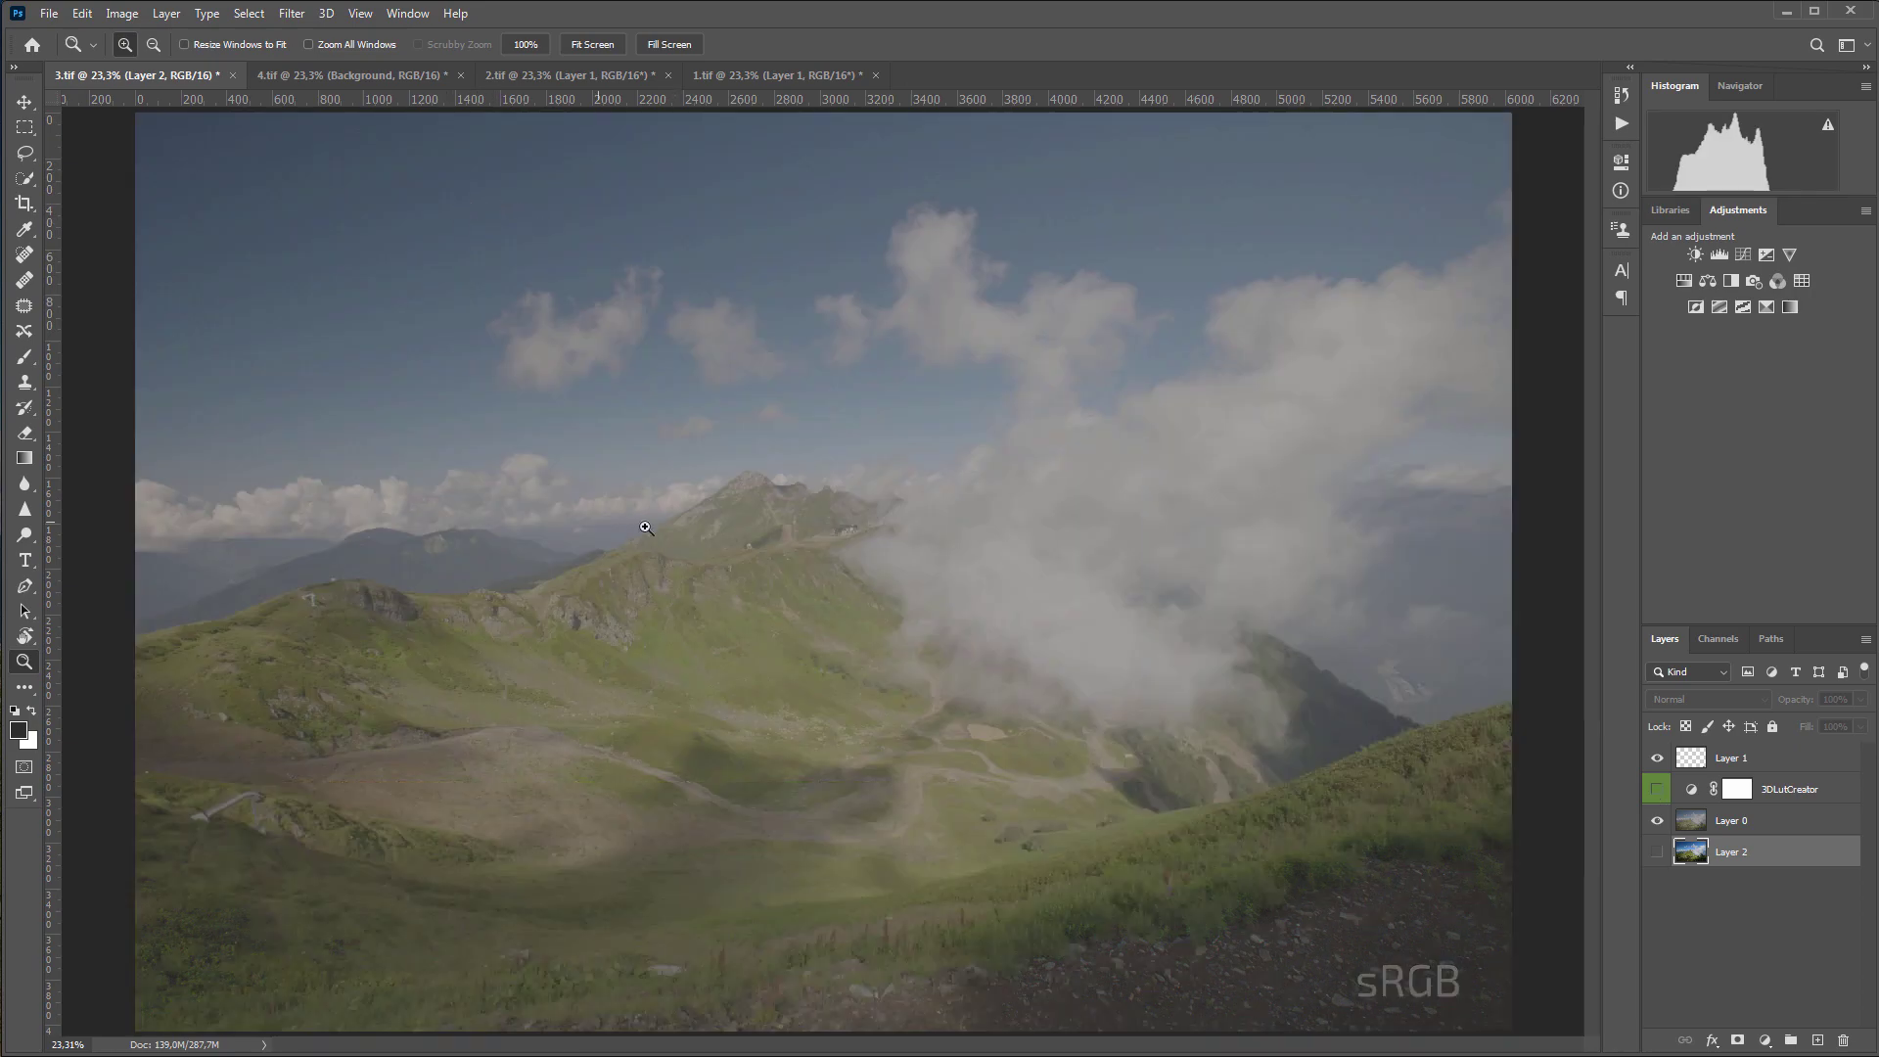
click(377, 77)
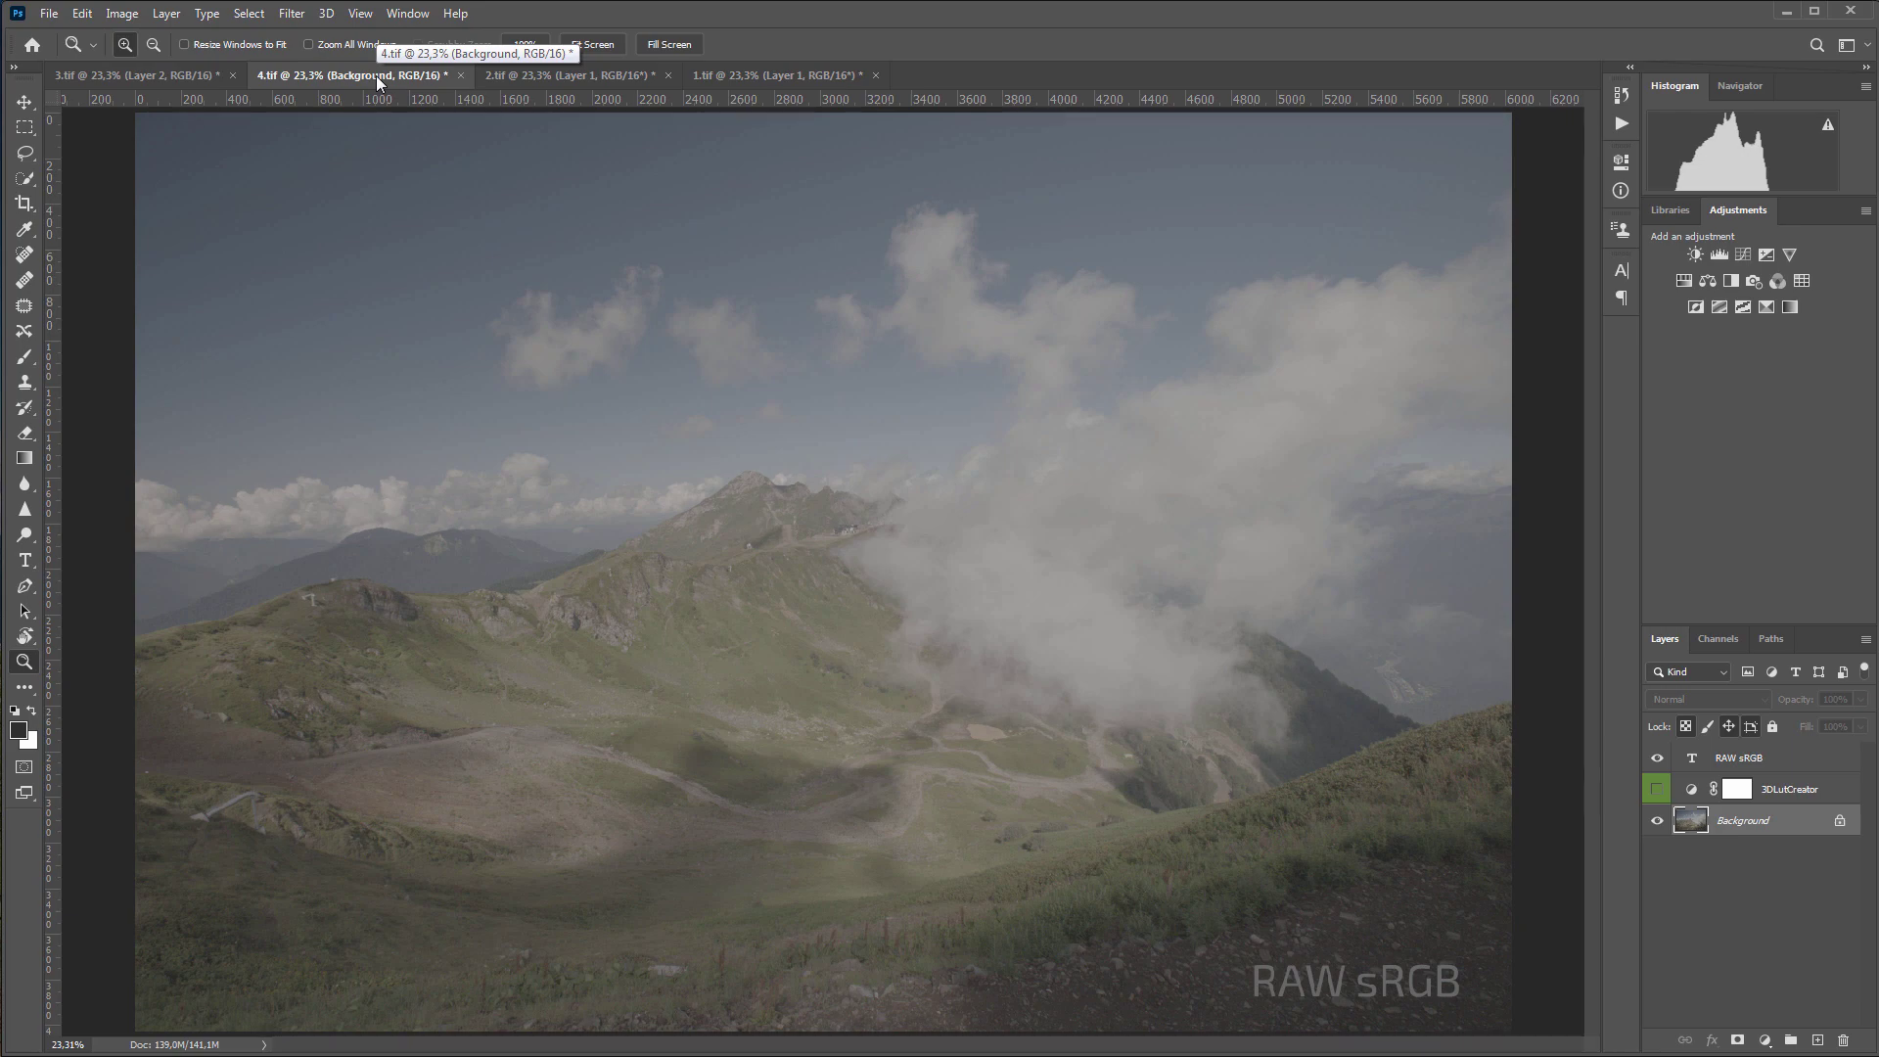
click(577, 76)
click(1665, 788)
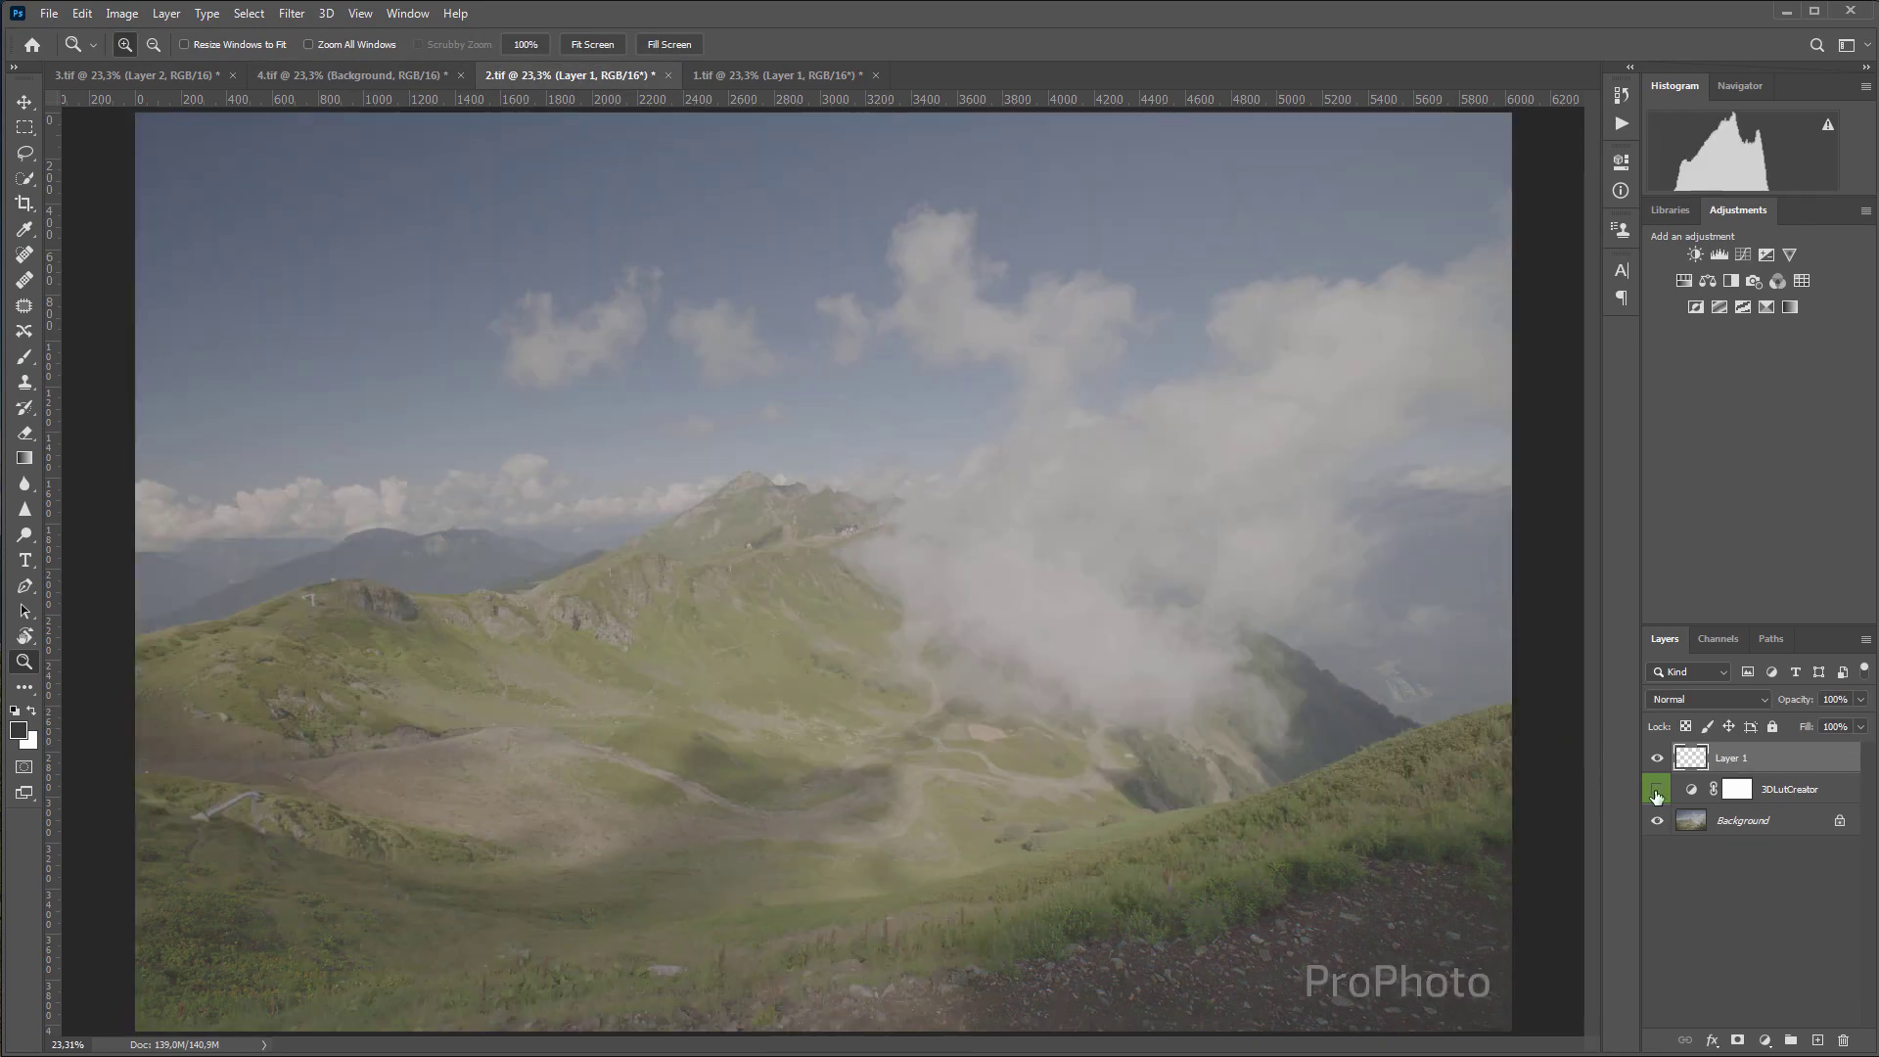
click(756, 75)
click(1656, 793)
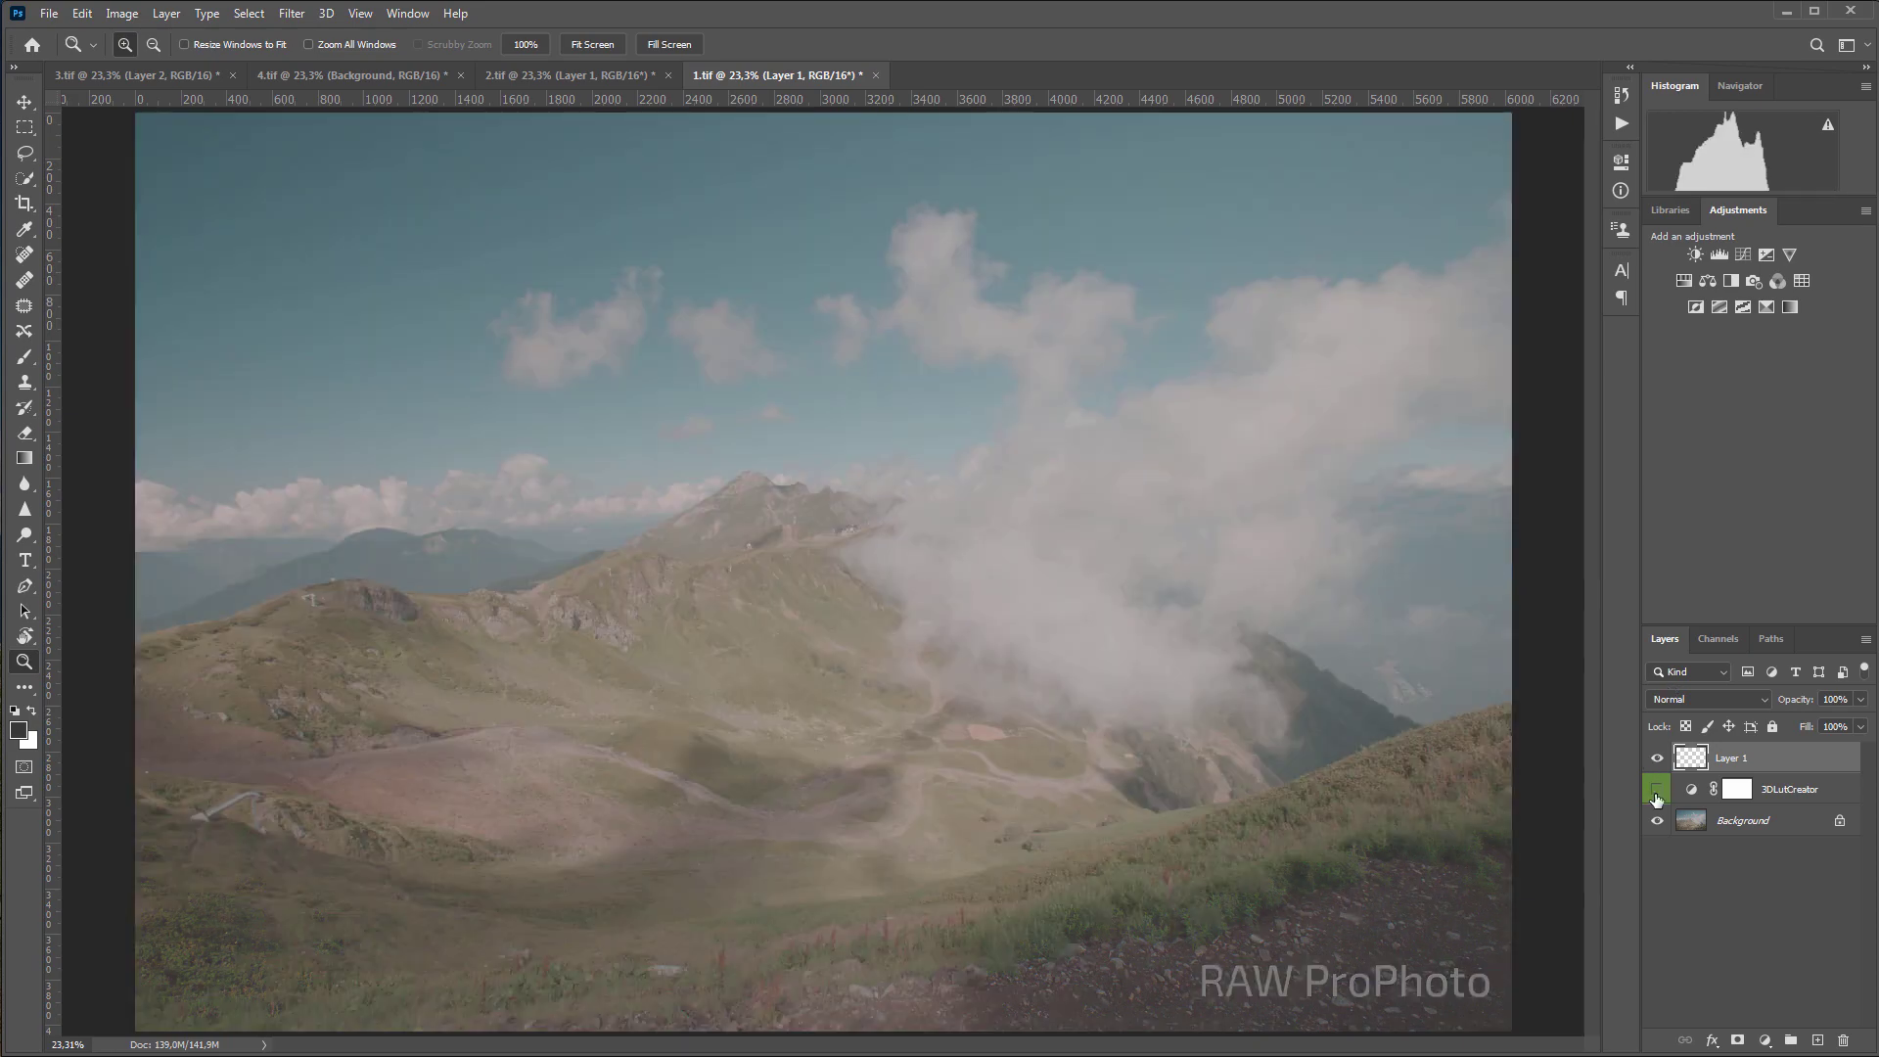
Show the 3DLutCreator layer again in 1.tif and 2.tif, then return to 3.tif
click(1655, 792)
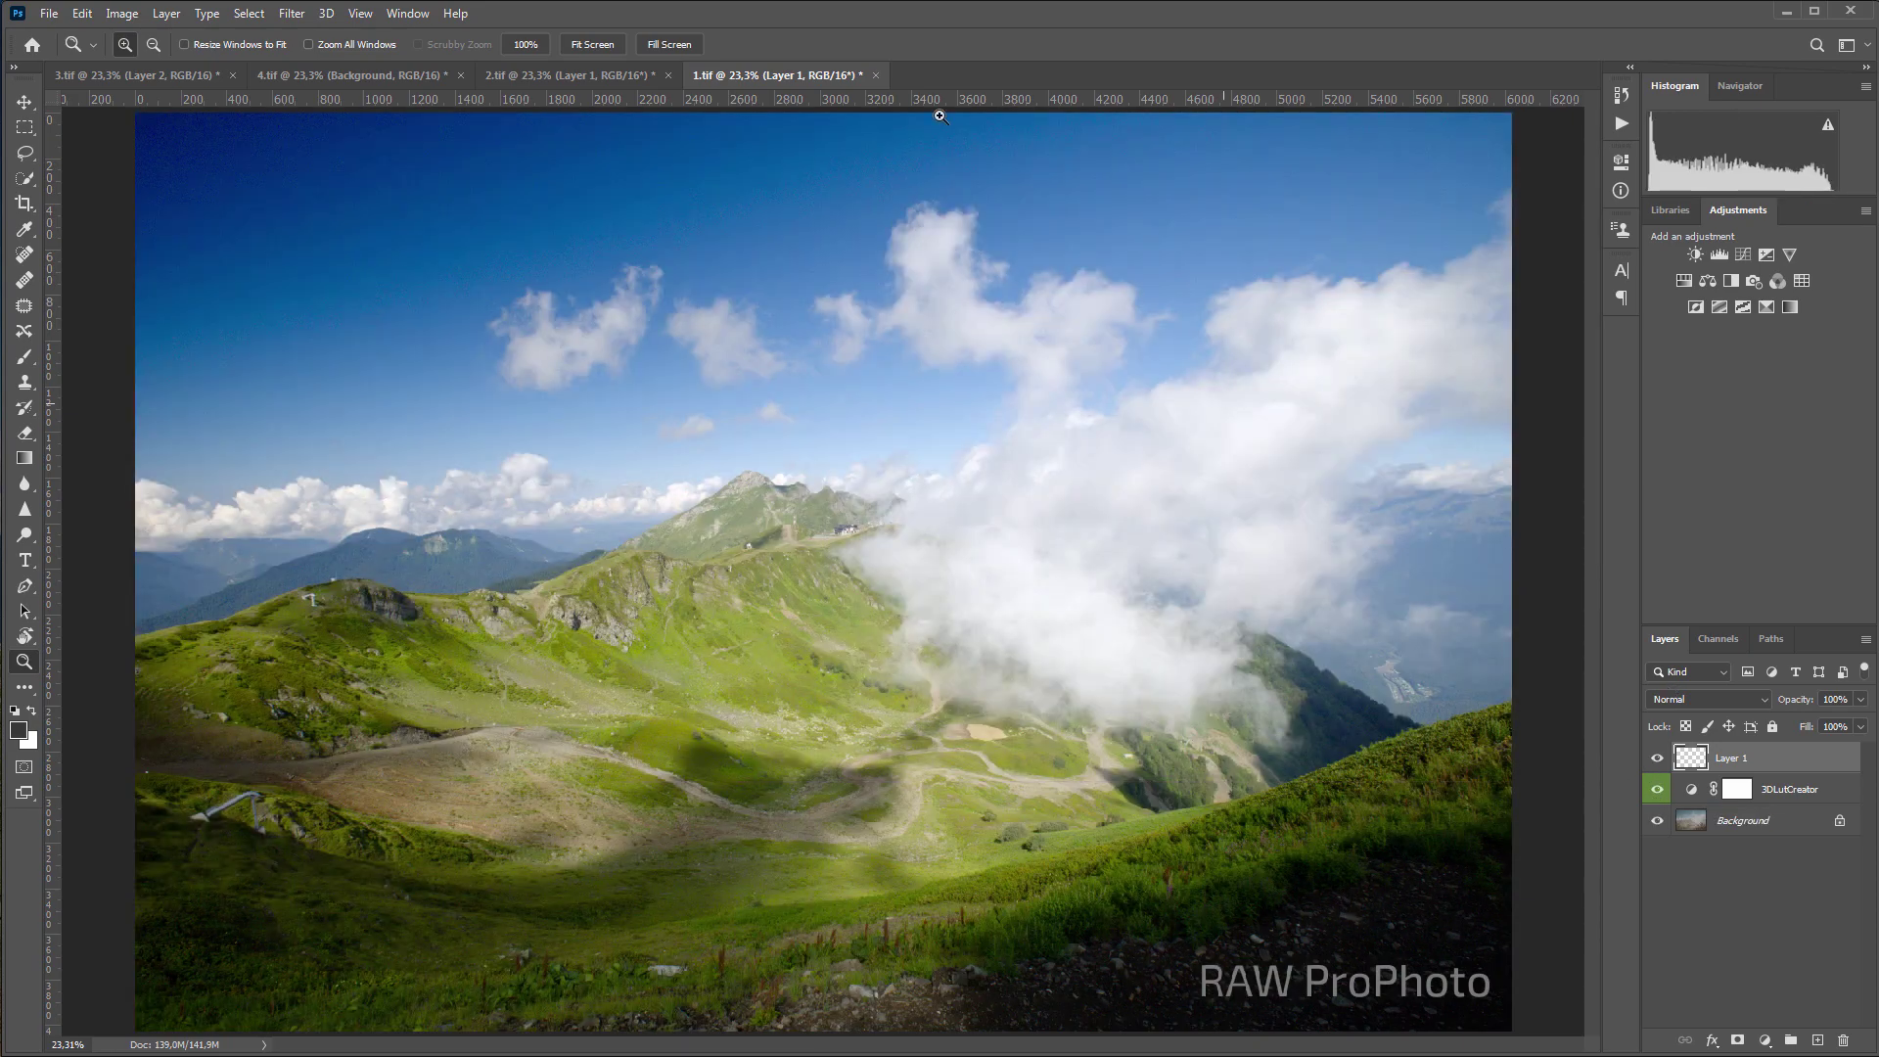
click(567, 75)
click(1664, 789)
click(734, 78)
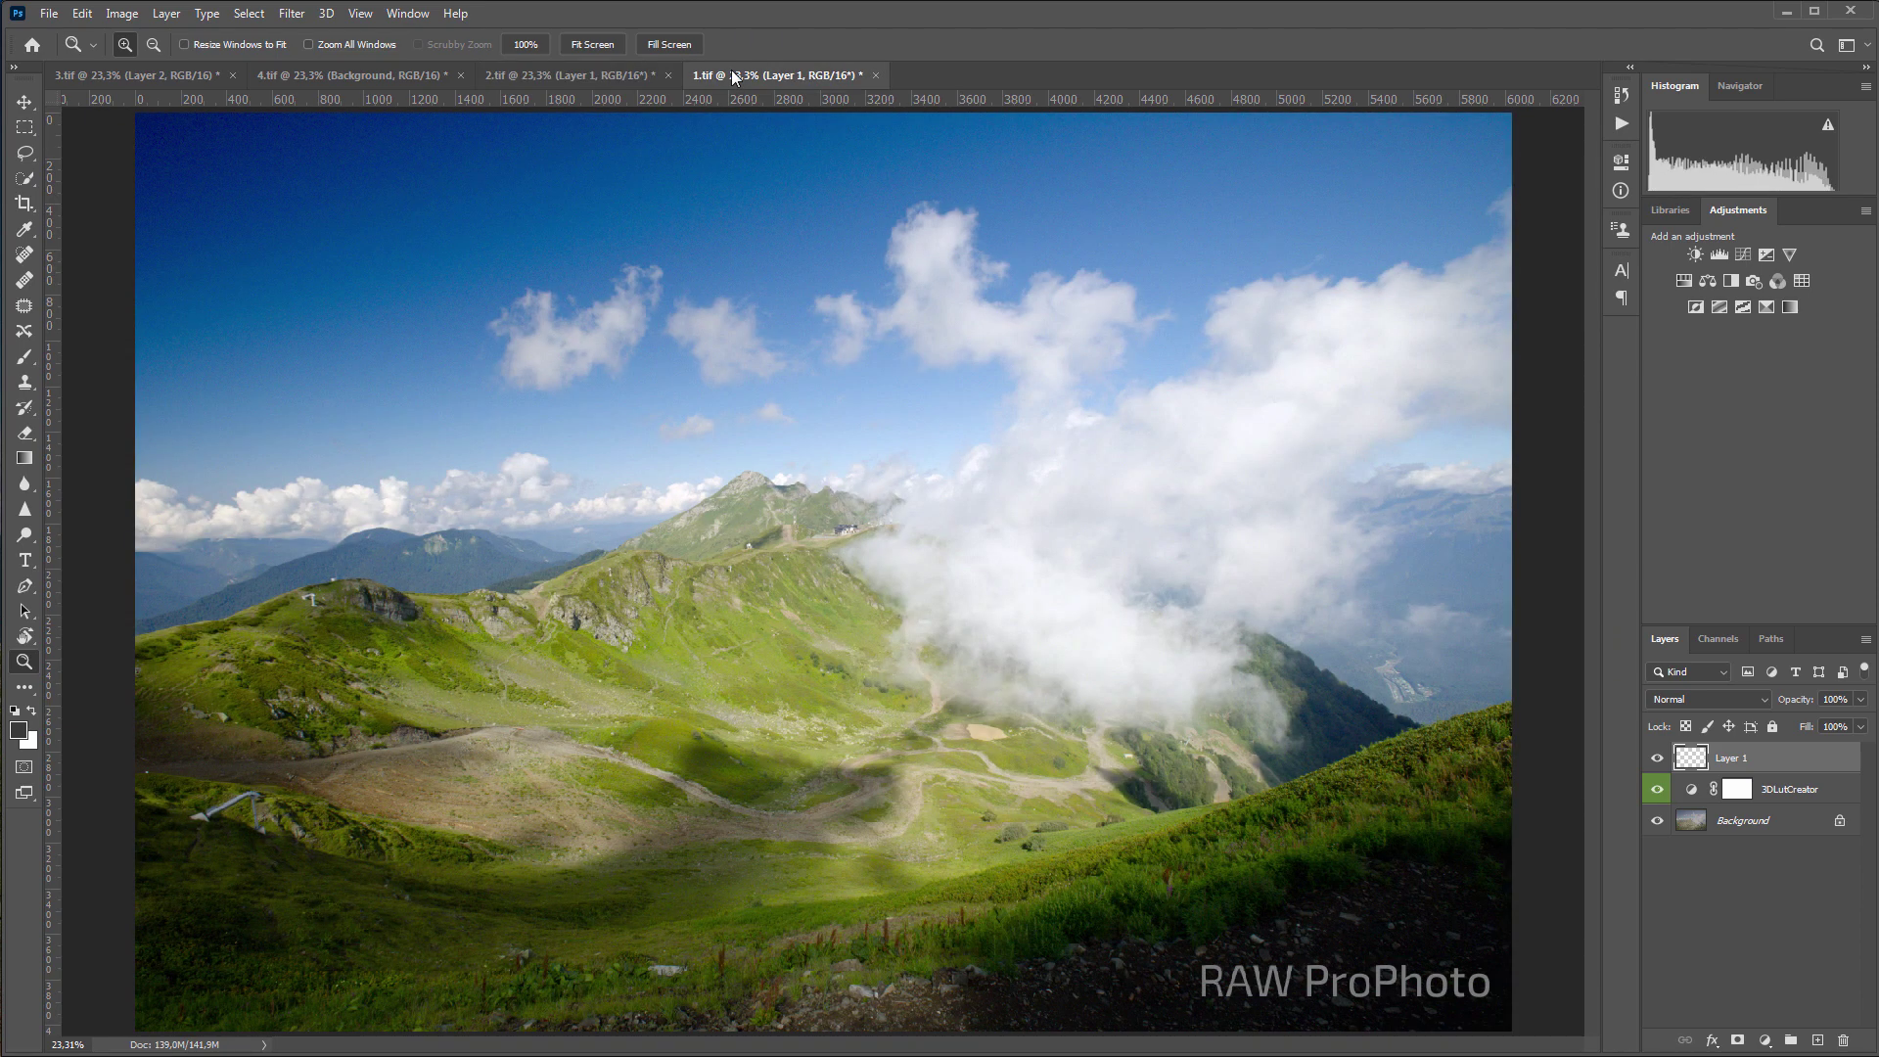
click(624, 76)
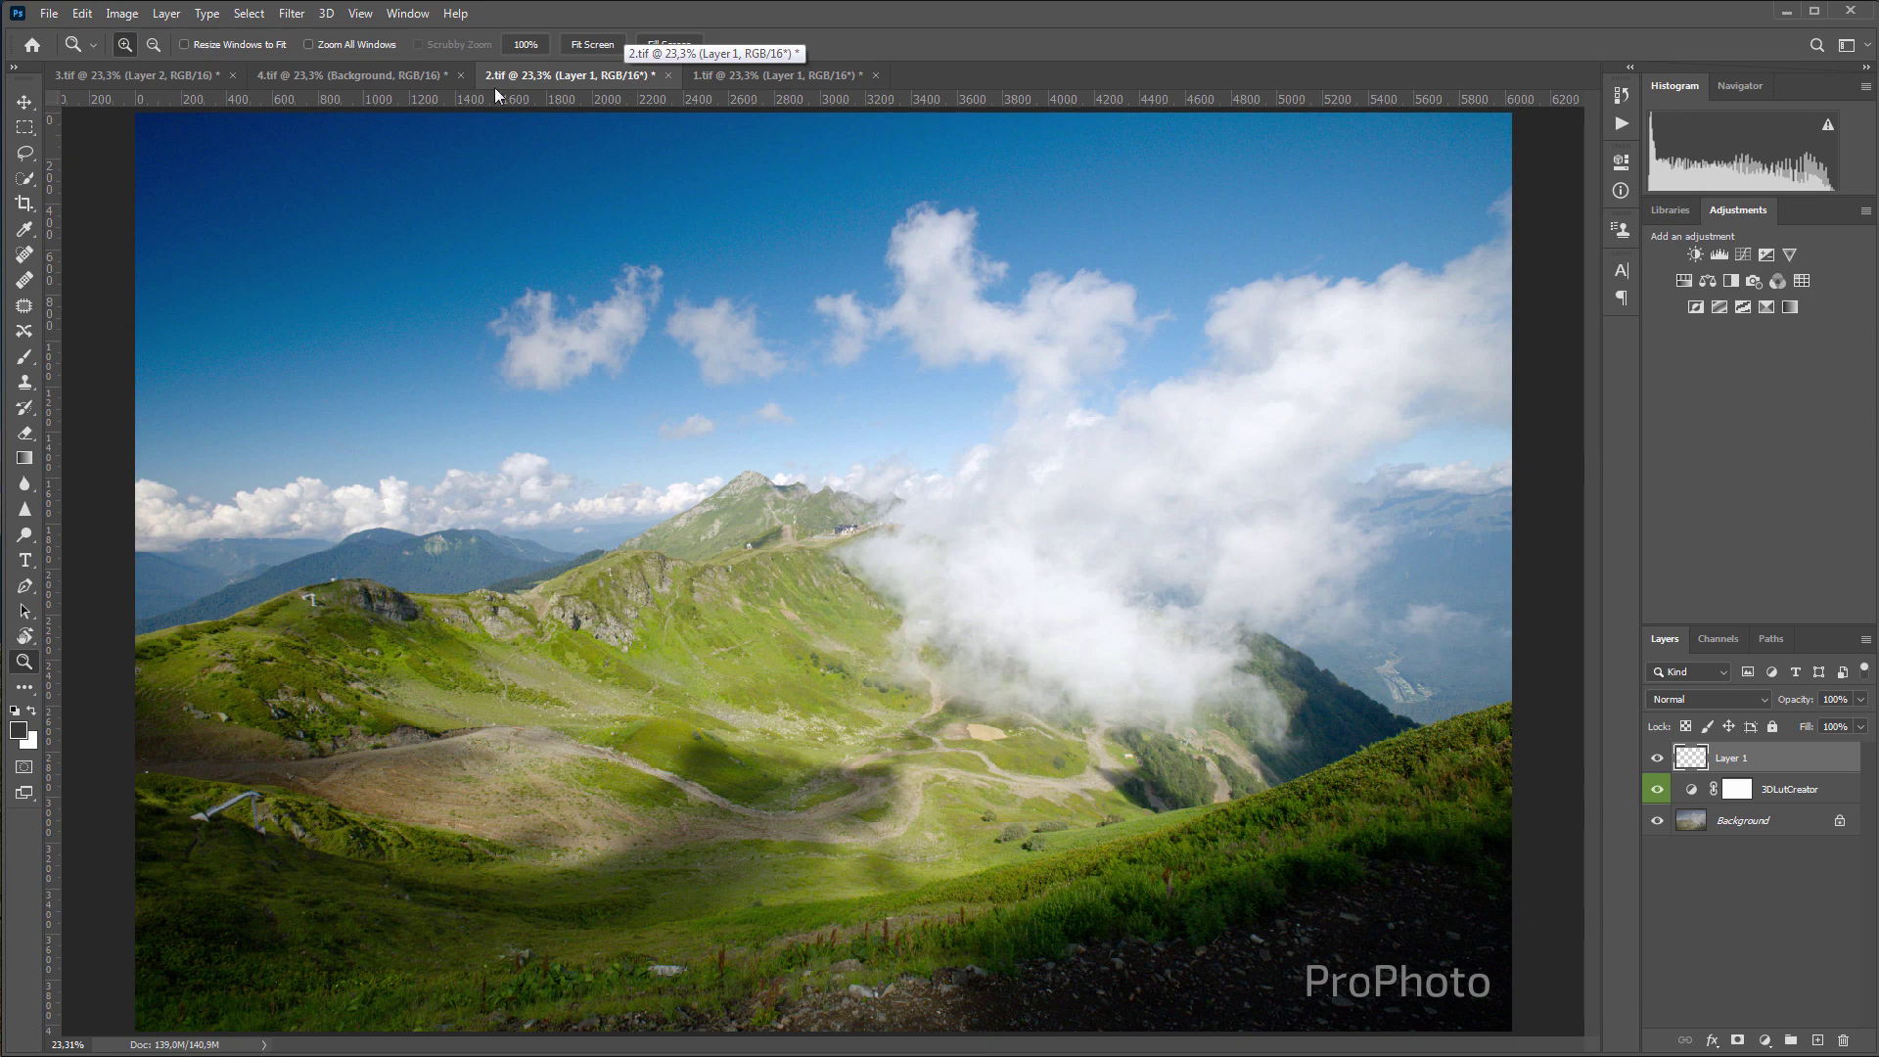
click(143, 74)
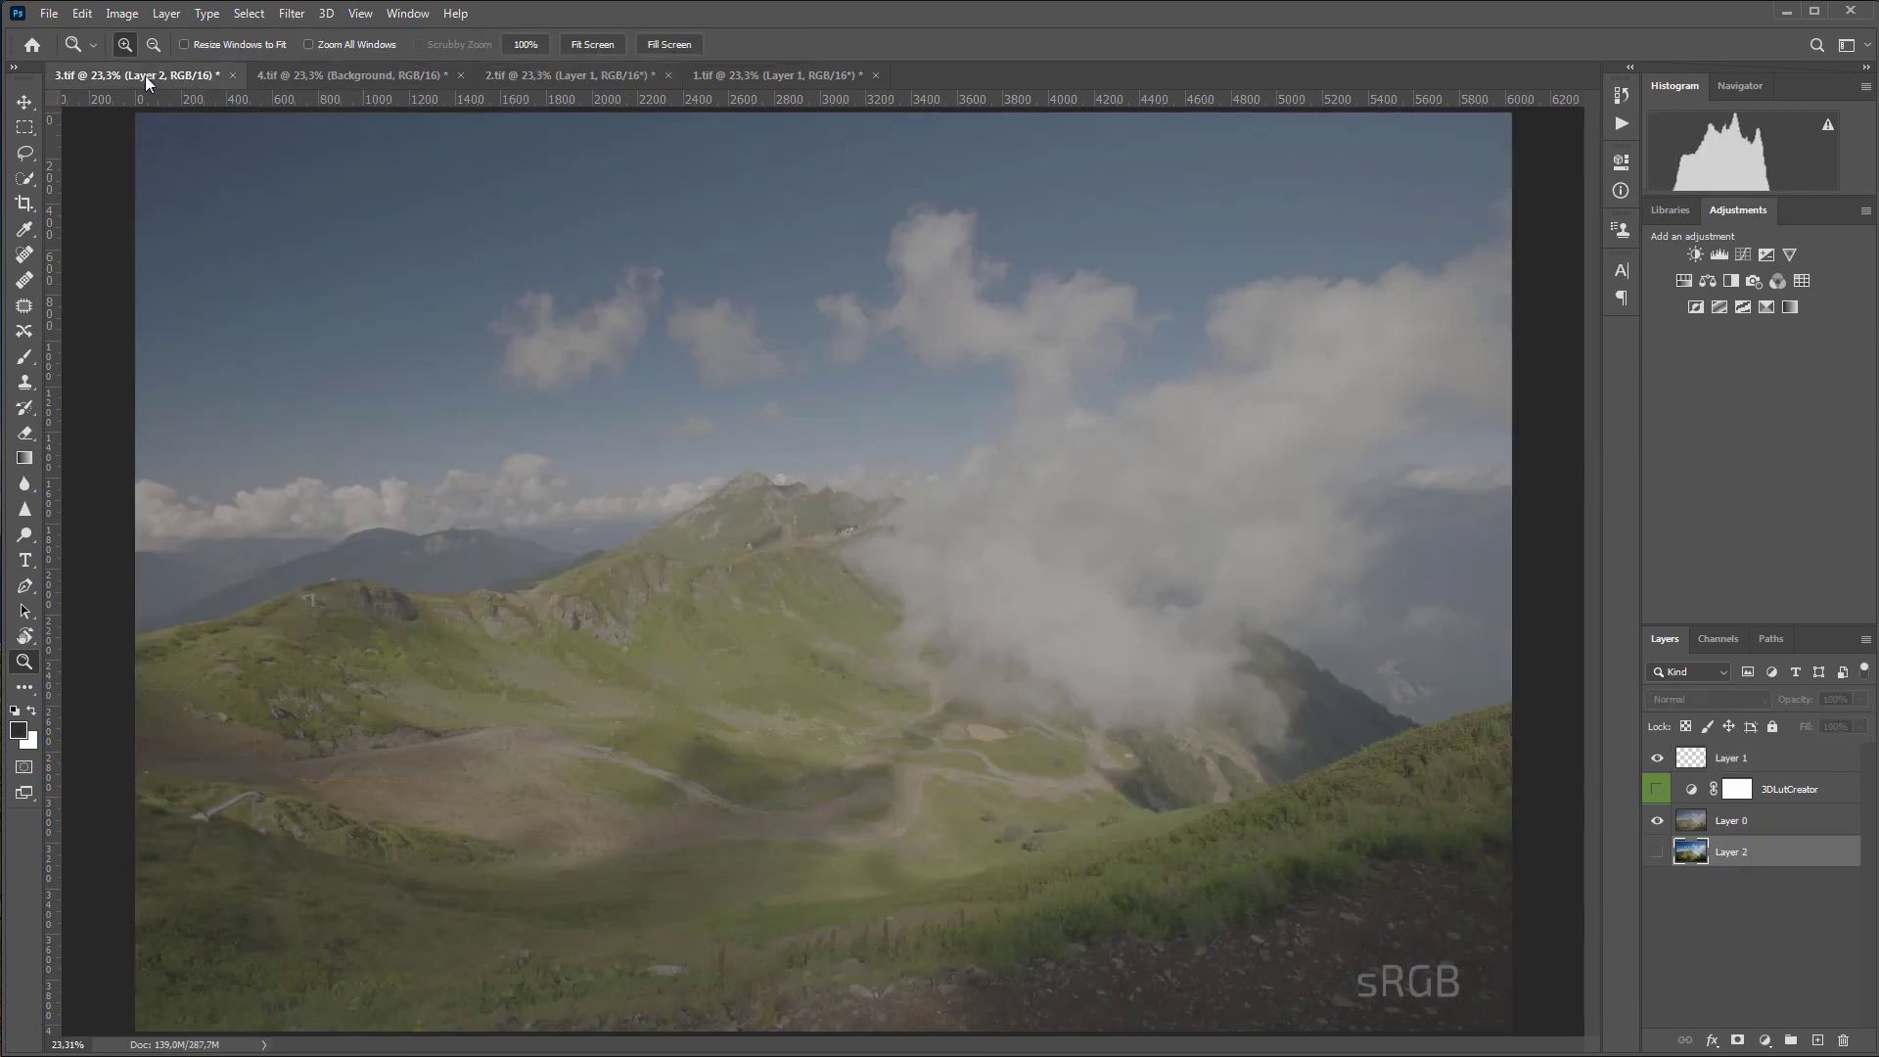
Make the 3DLutCreator layer visible, then group Layer 1, 3DLutCreator and Layer 0 into Group 1
click(1657, 791)
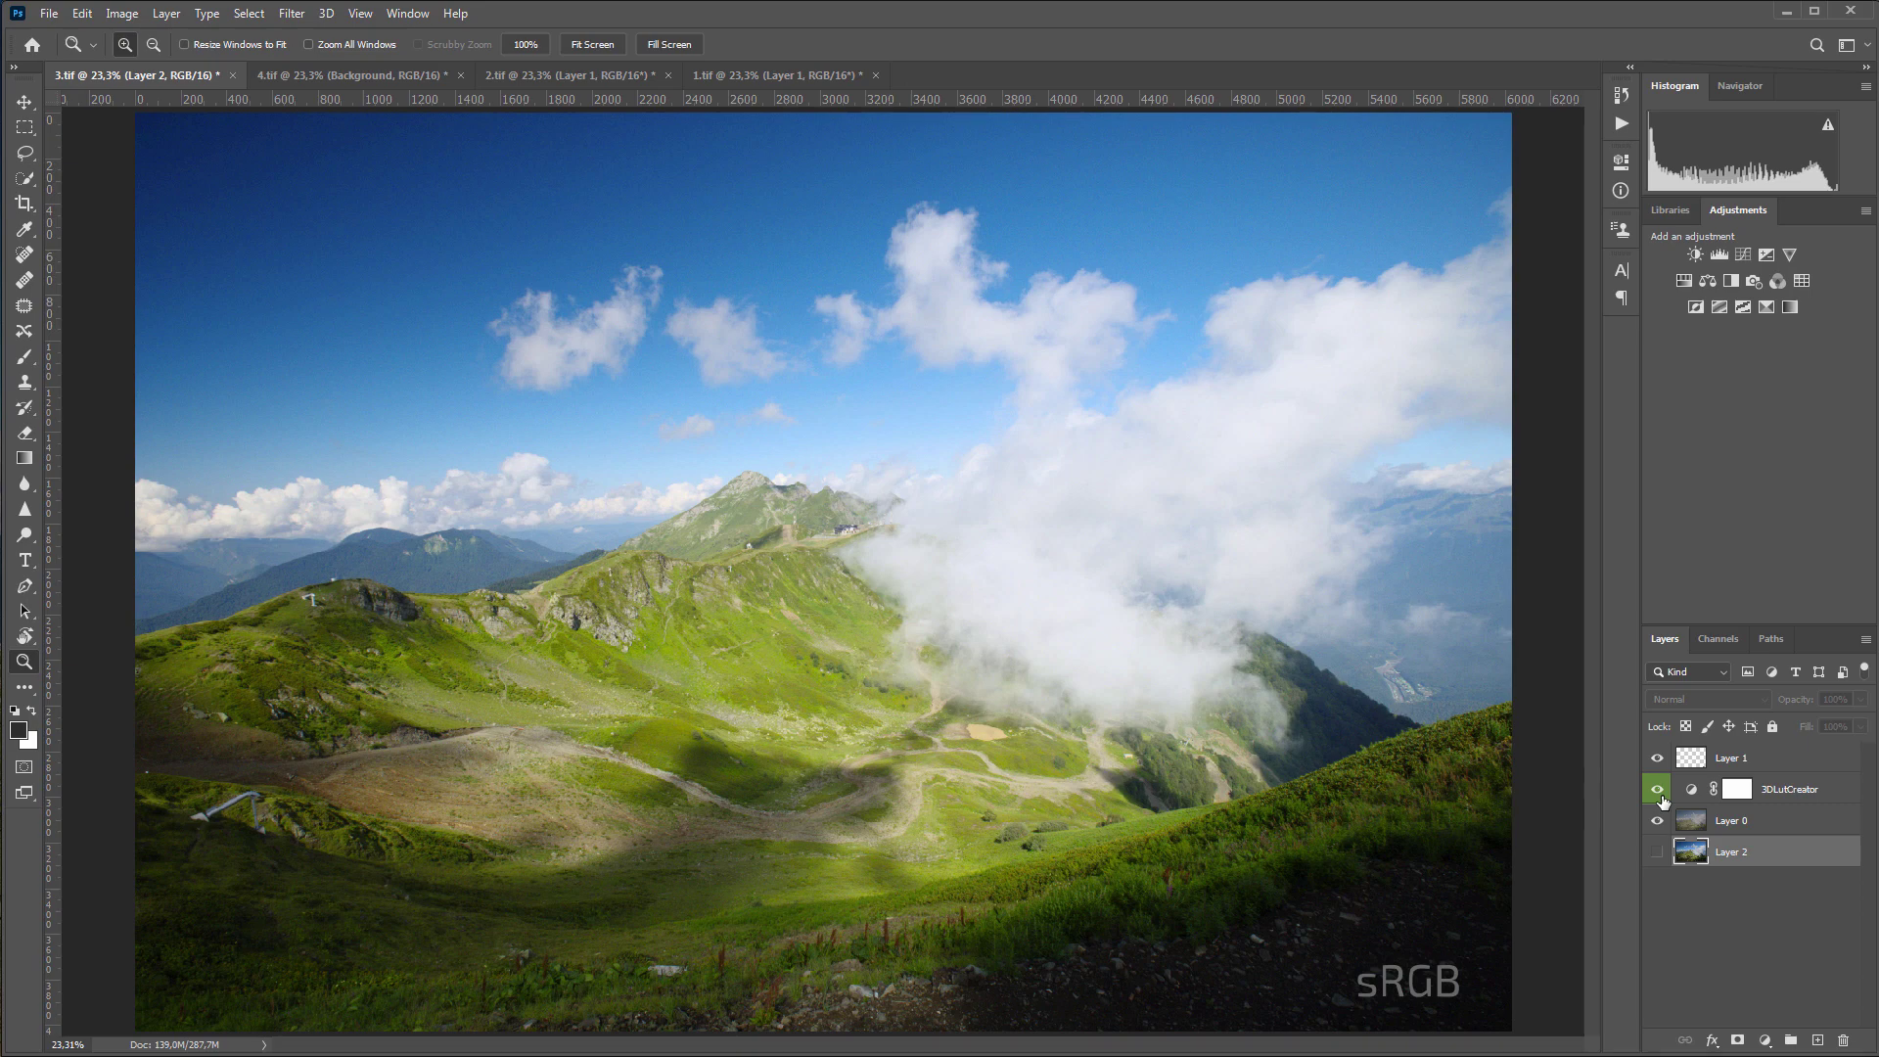
click(1750, 764)
shift+click(1742, 820)
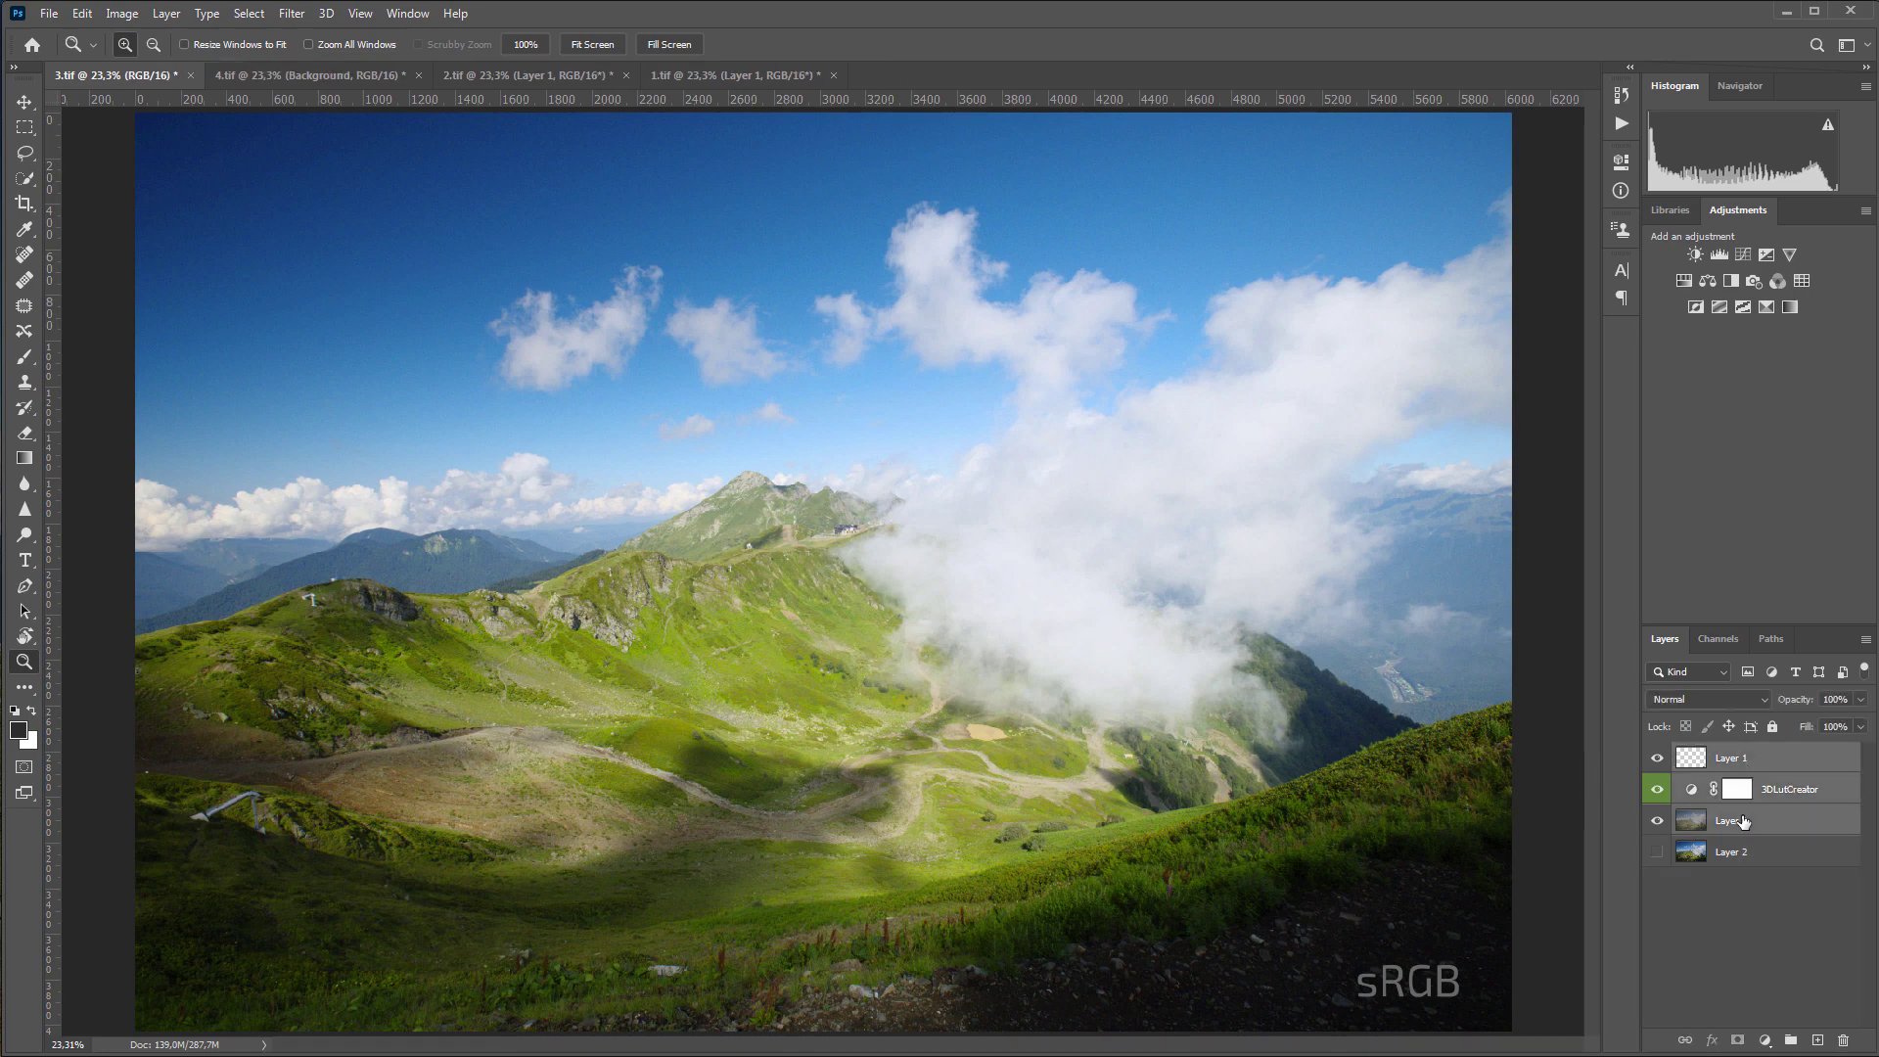
key(ctrl+g)
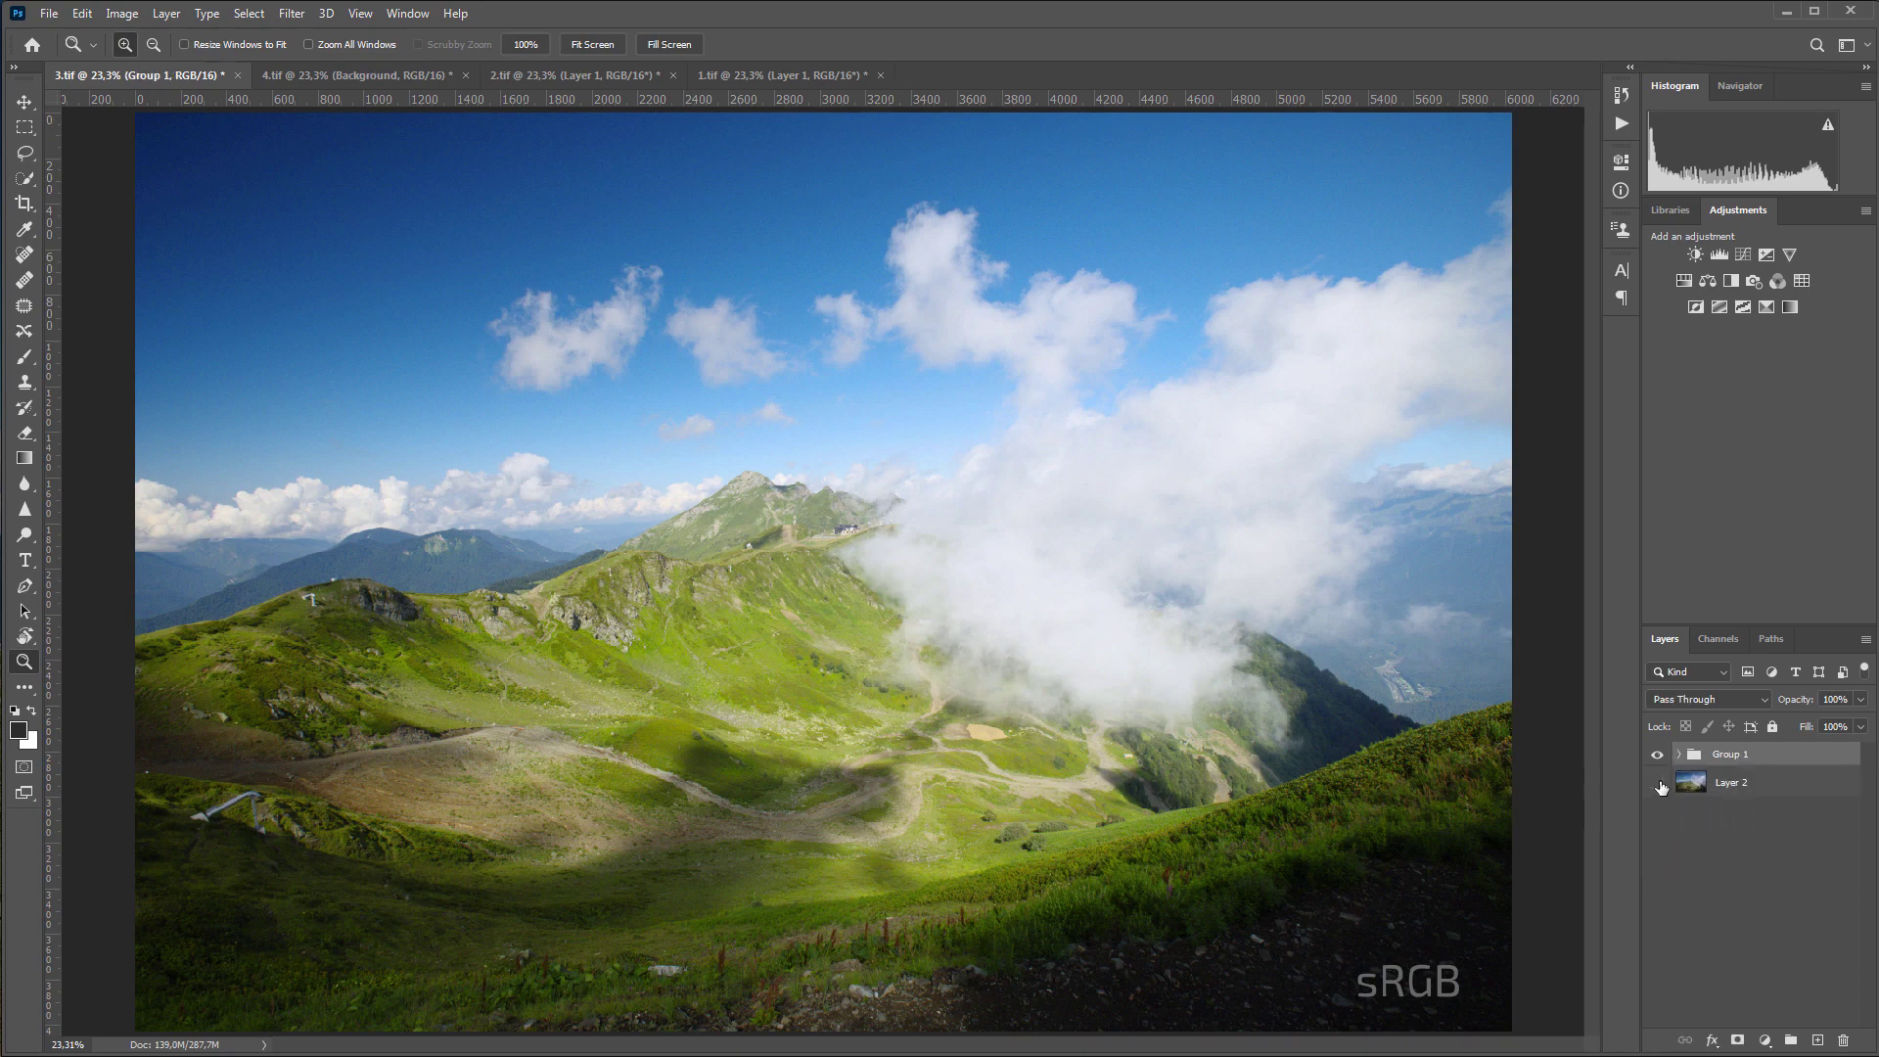
Toggle Group 1's visibility to compare it against Layer 2 alone, ending with Group 1 shown
drag(1660, 786, 1660, 761)
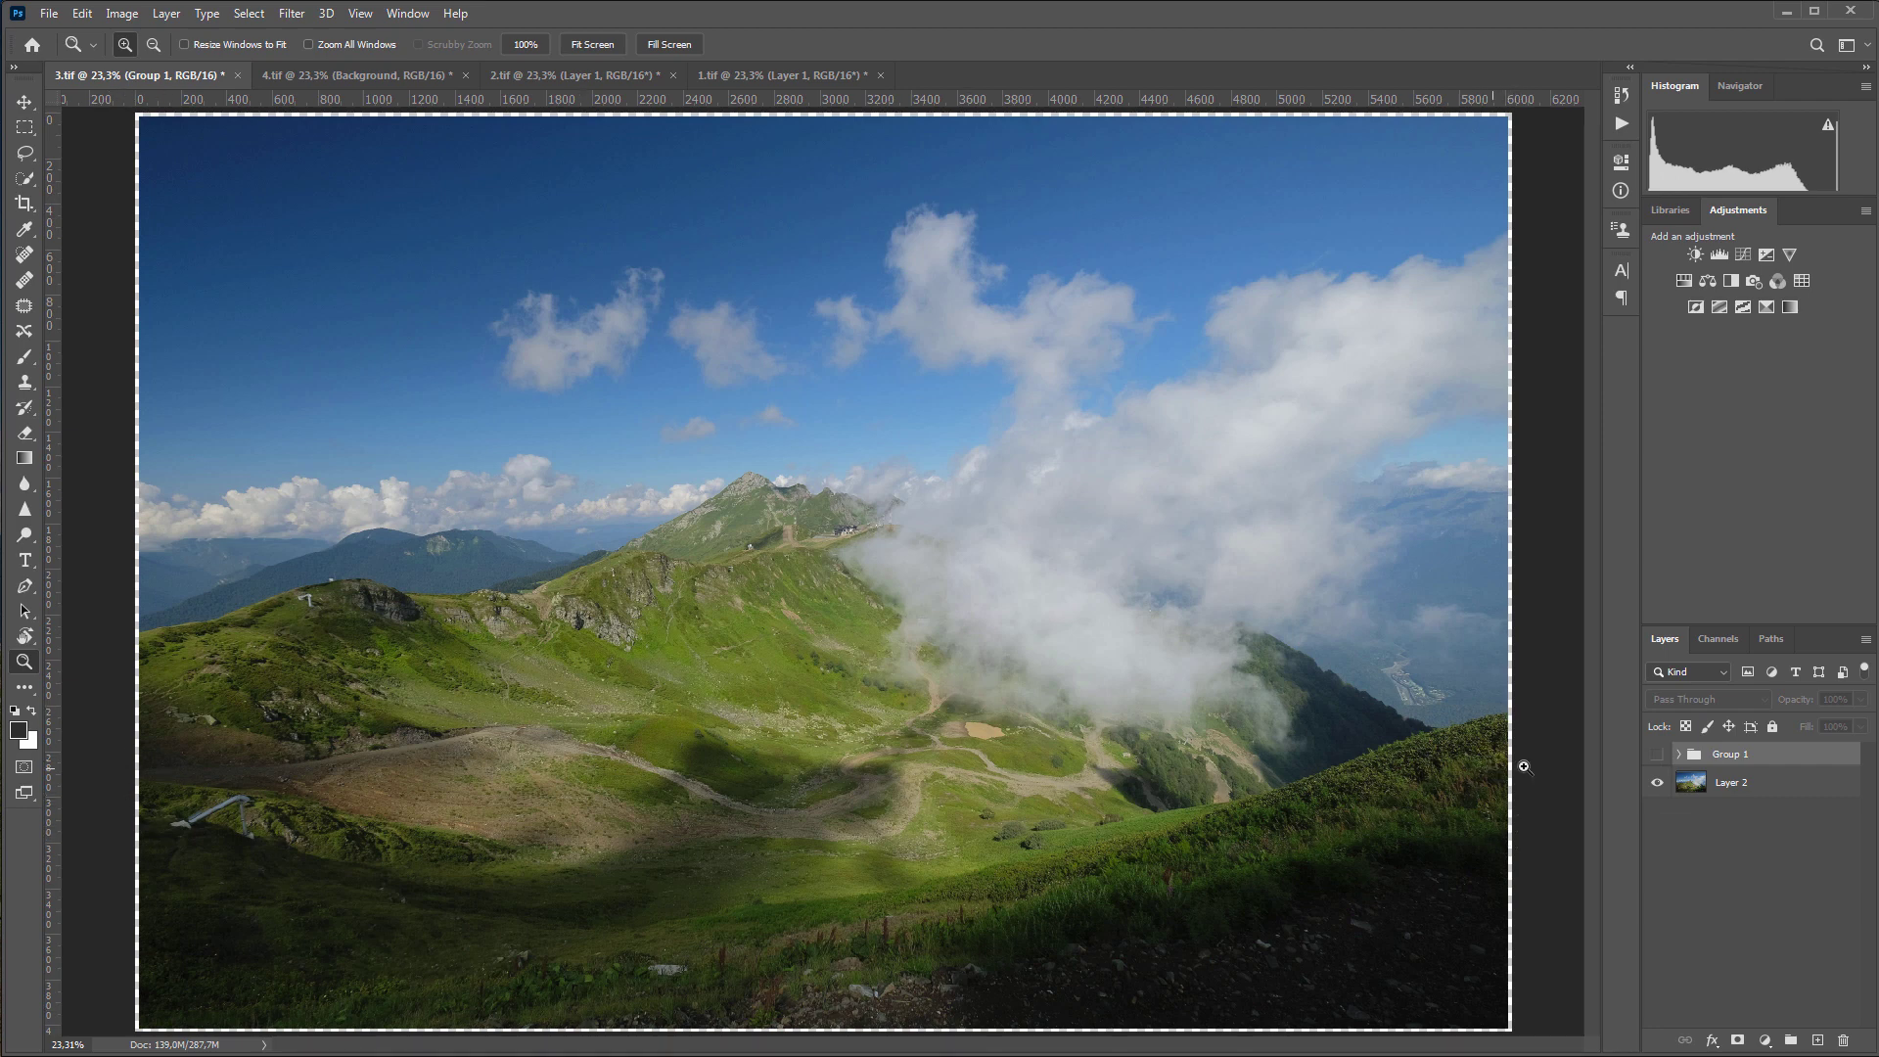
click(1657, 755)
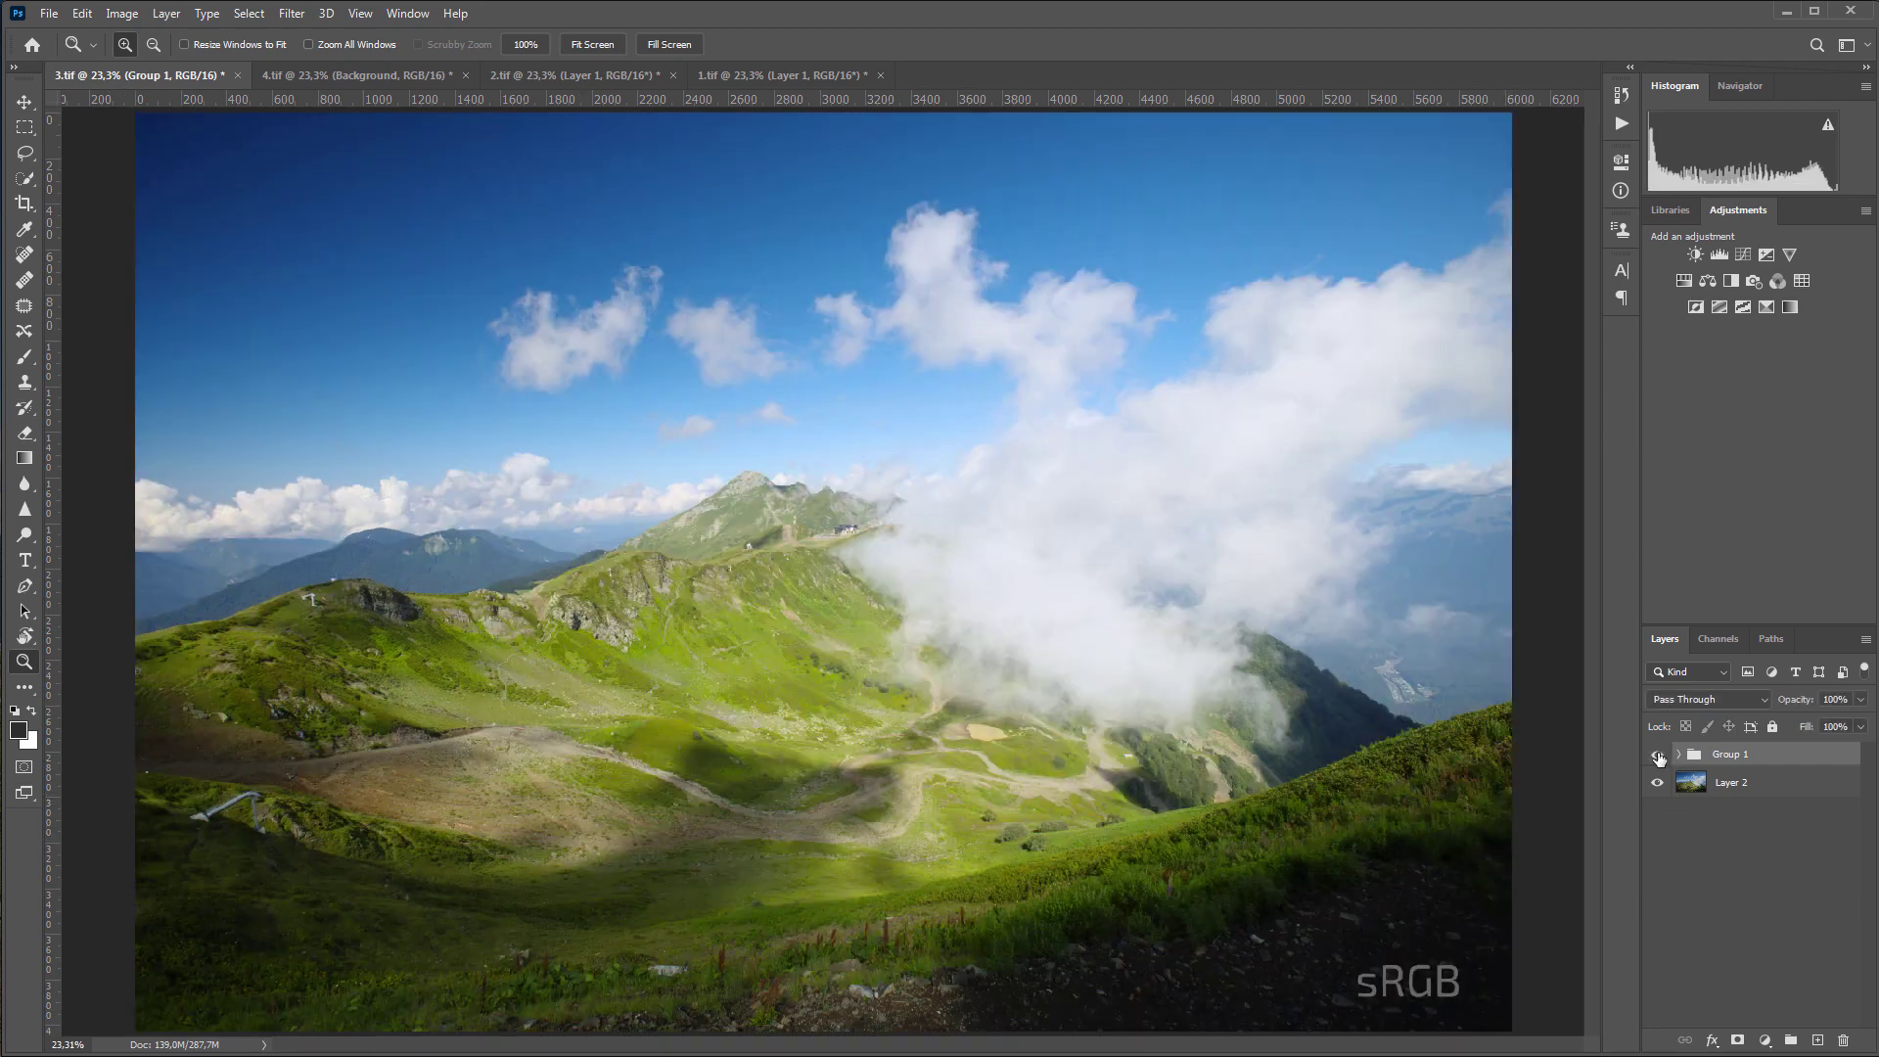
click(1656, 755)
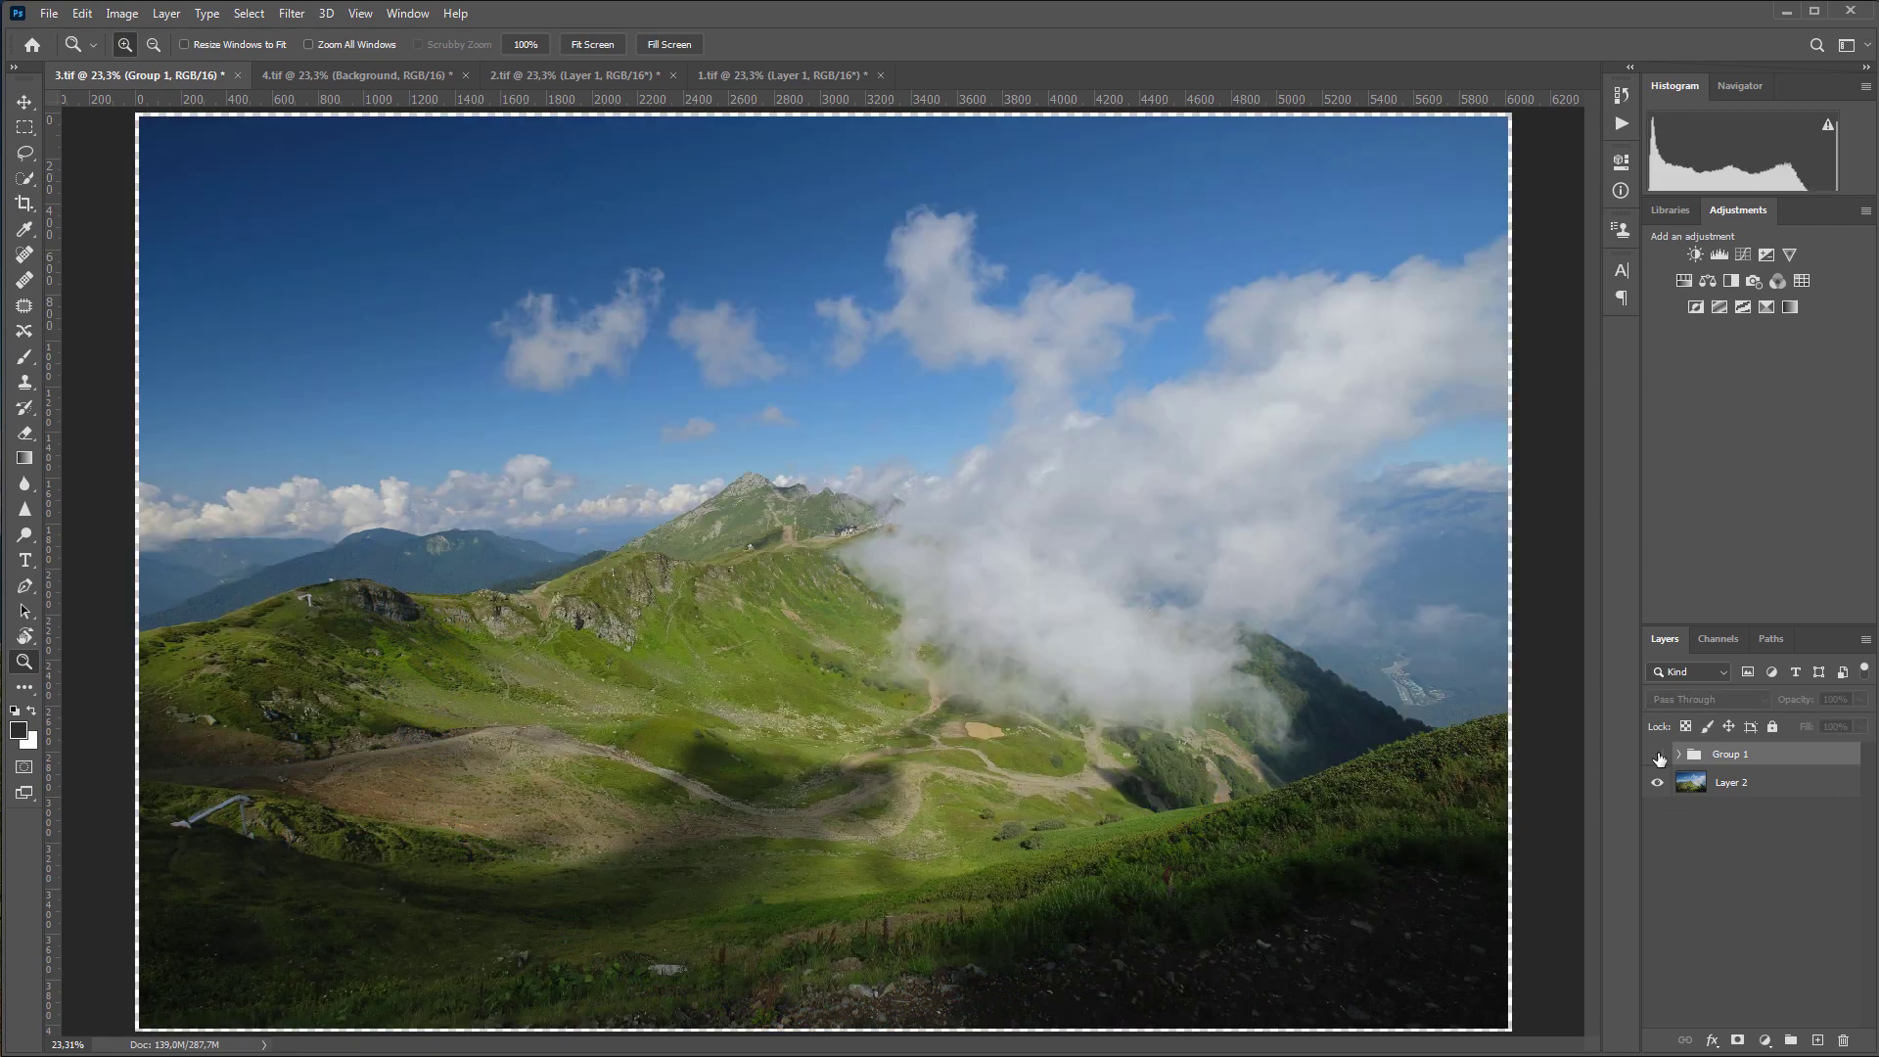
click(1656, 755)
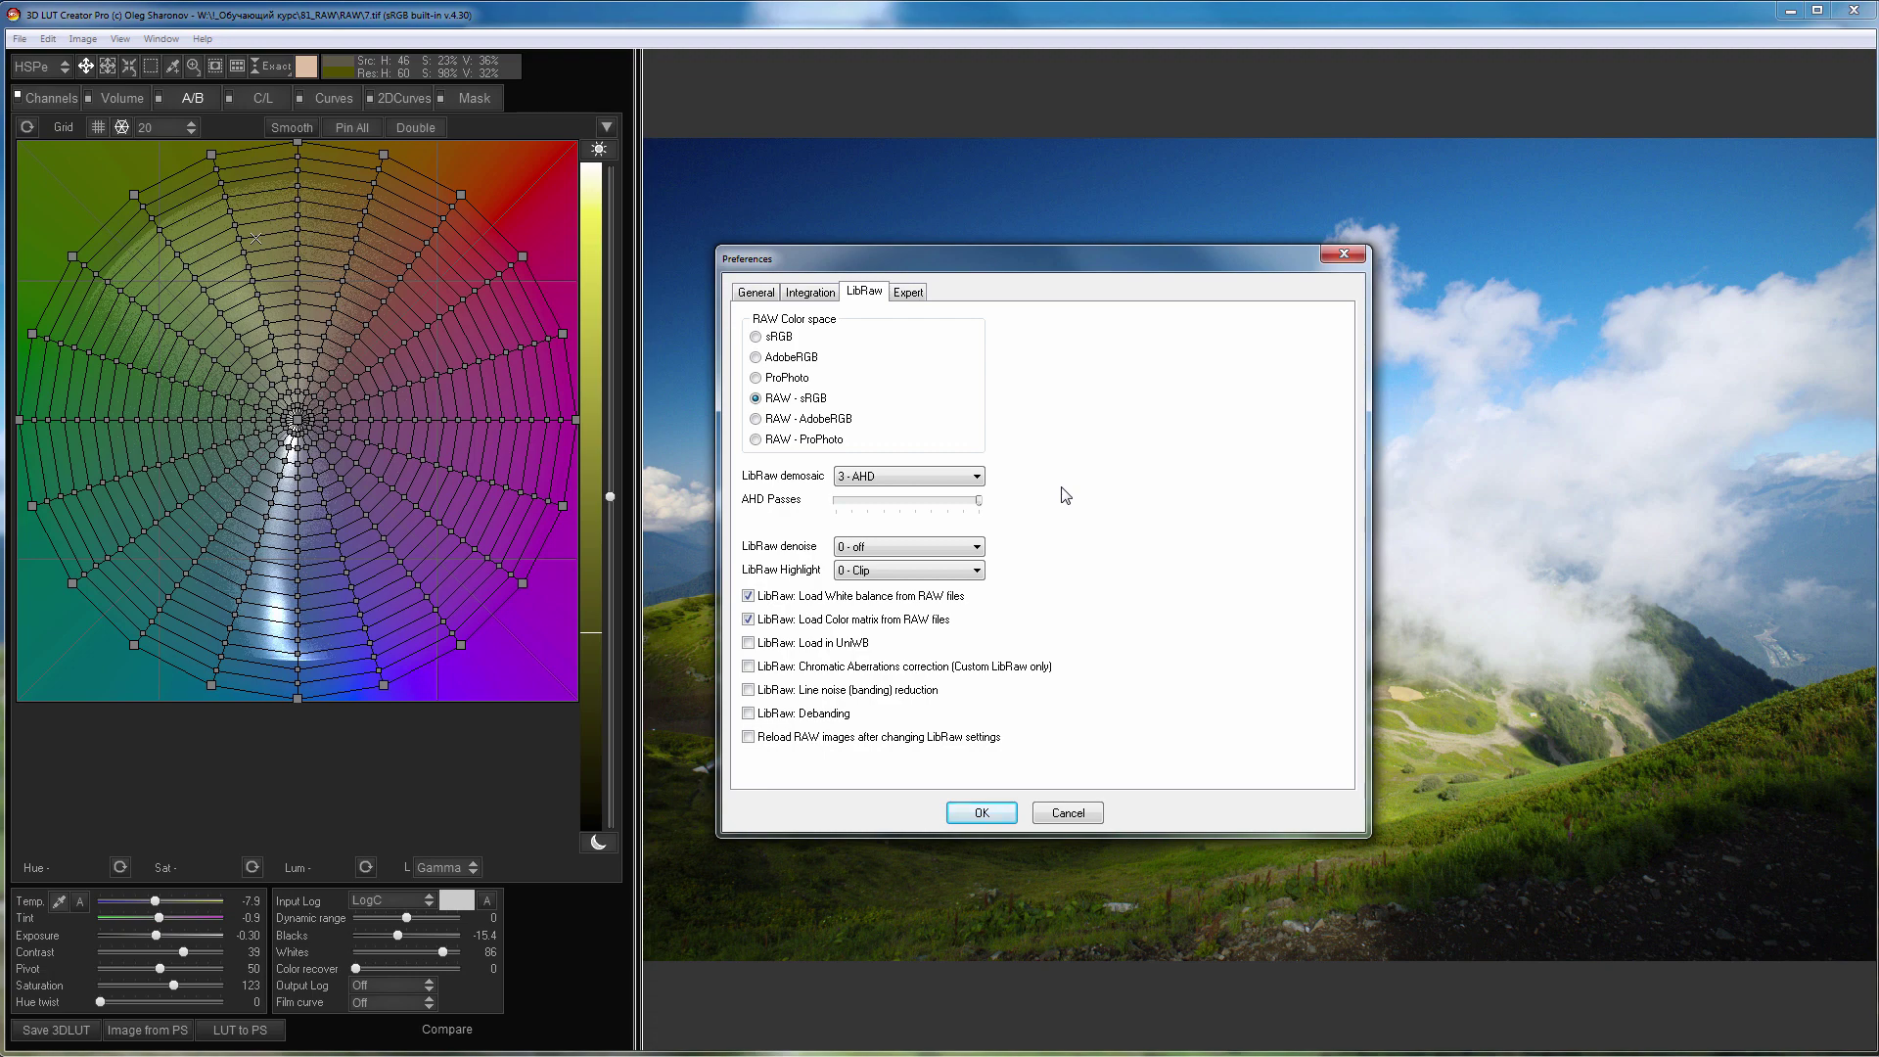
Expand the LibRaw demosaic dropdown to list the available demosaic methods
click(974, 477)
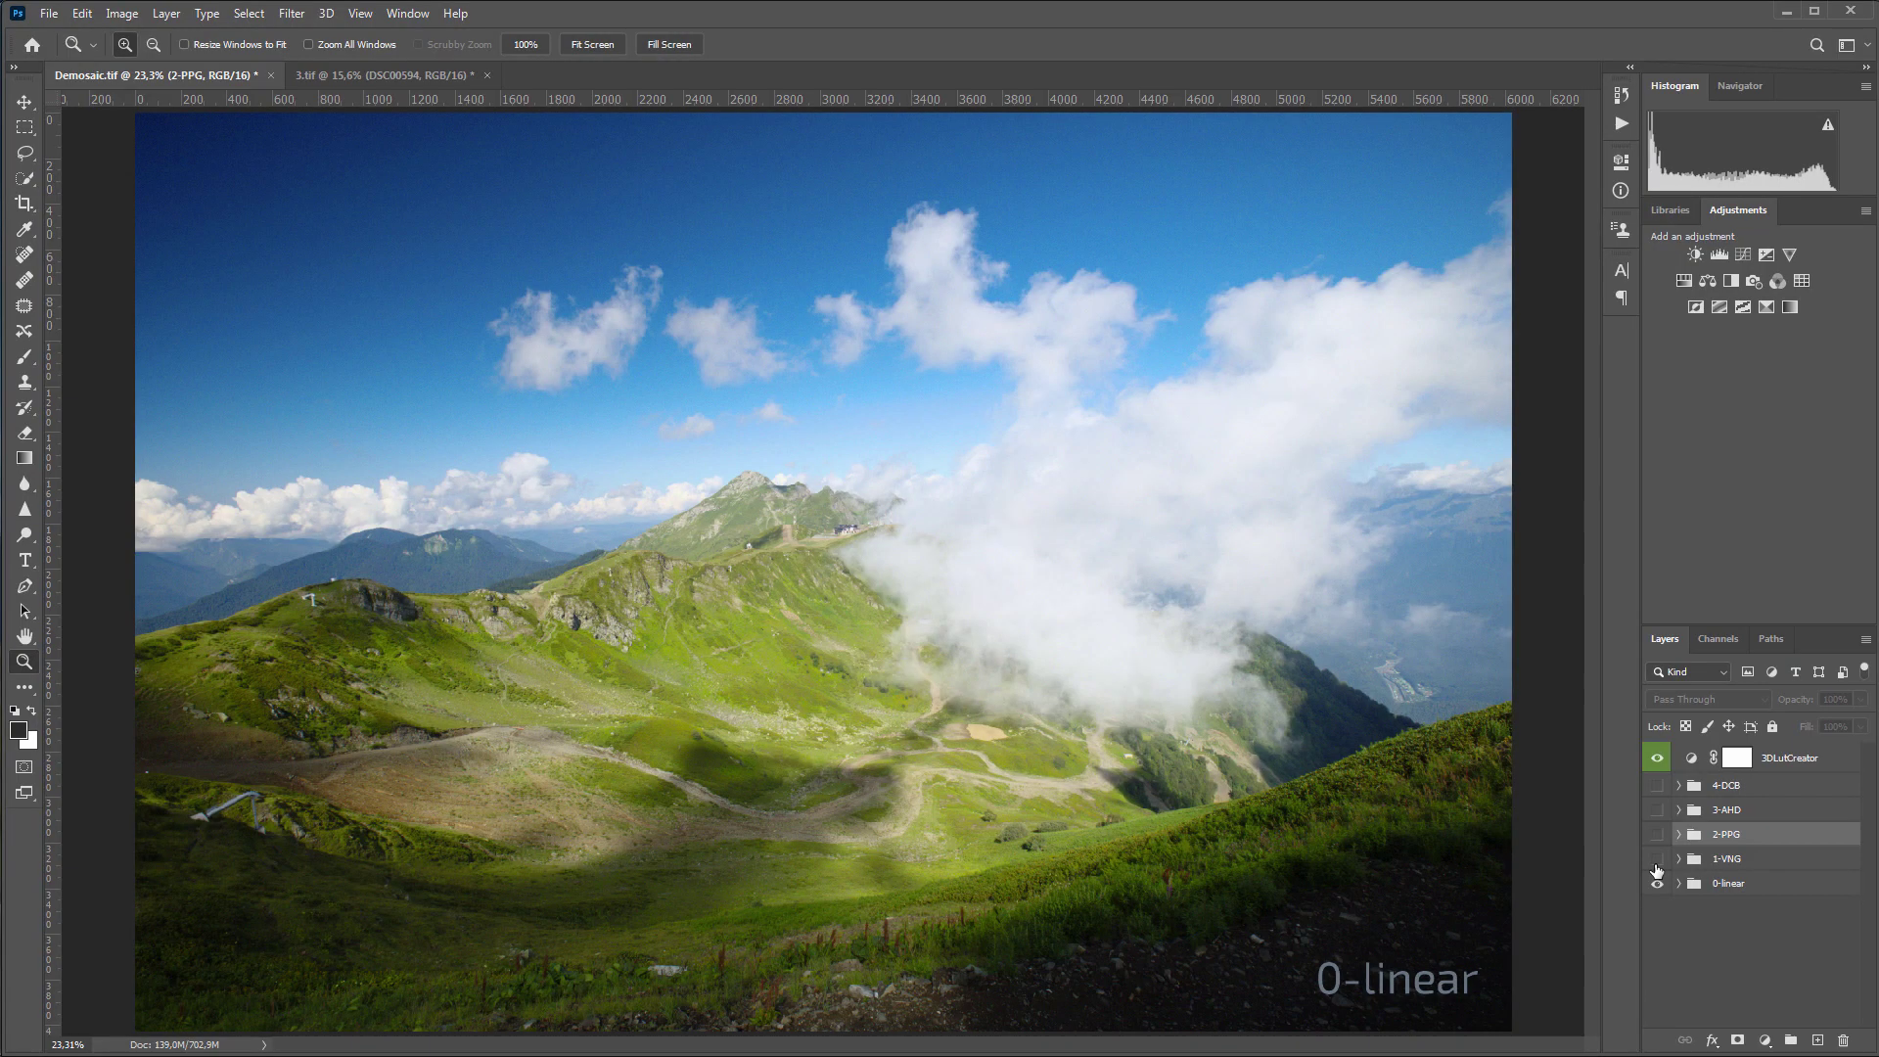
Step through the 1-VNG, 2-PPG, 3-AHD and 4-DCB groups, then hide them to reveal 0-linear
click(1656, 858)
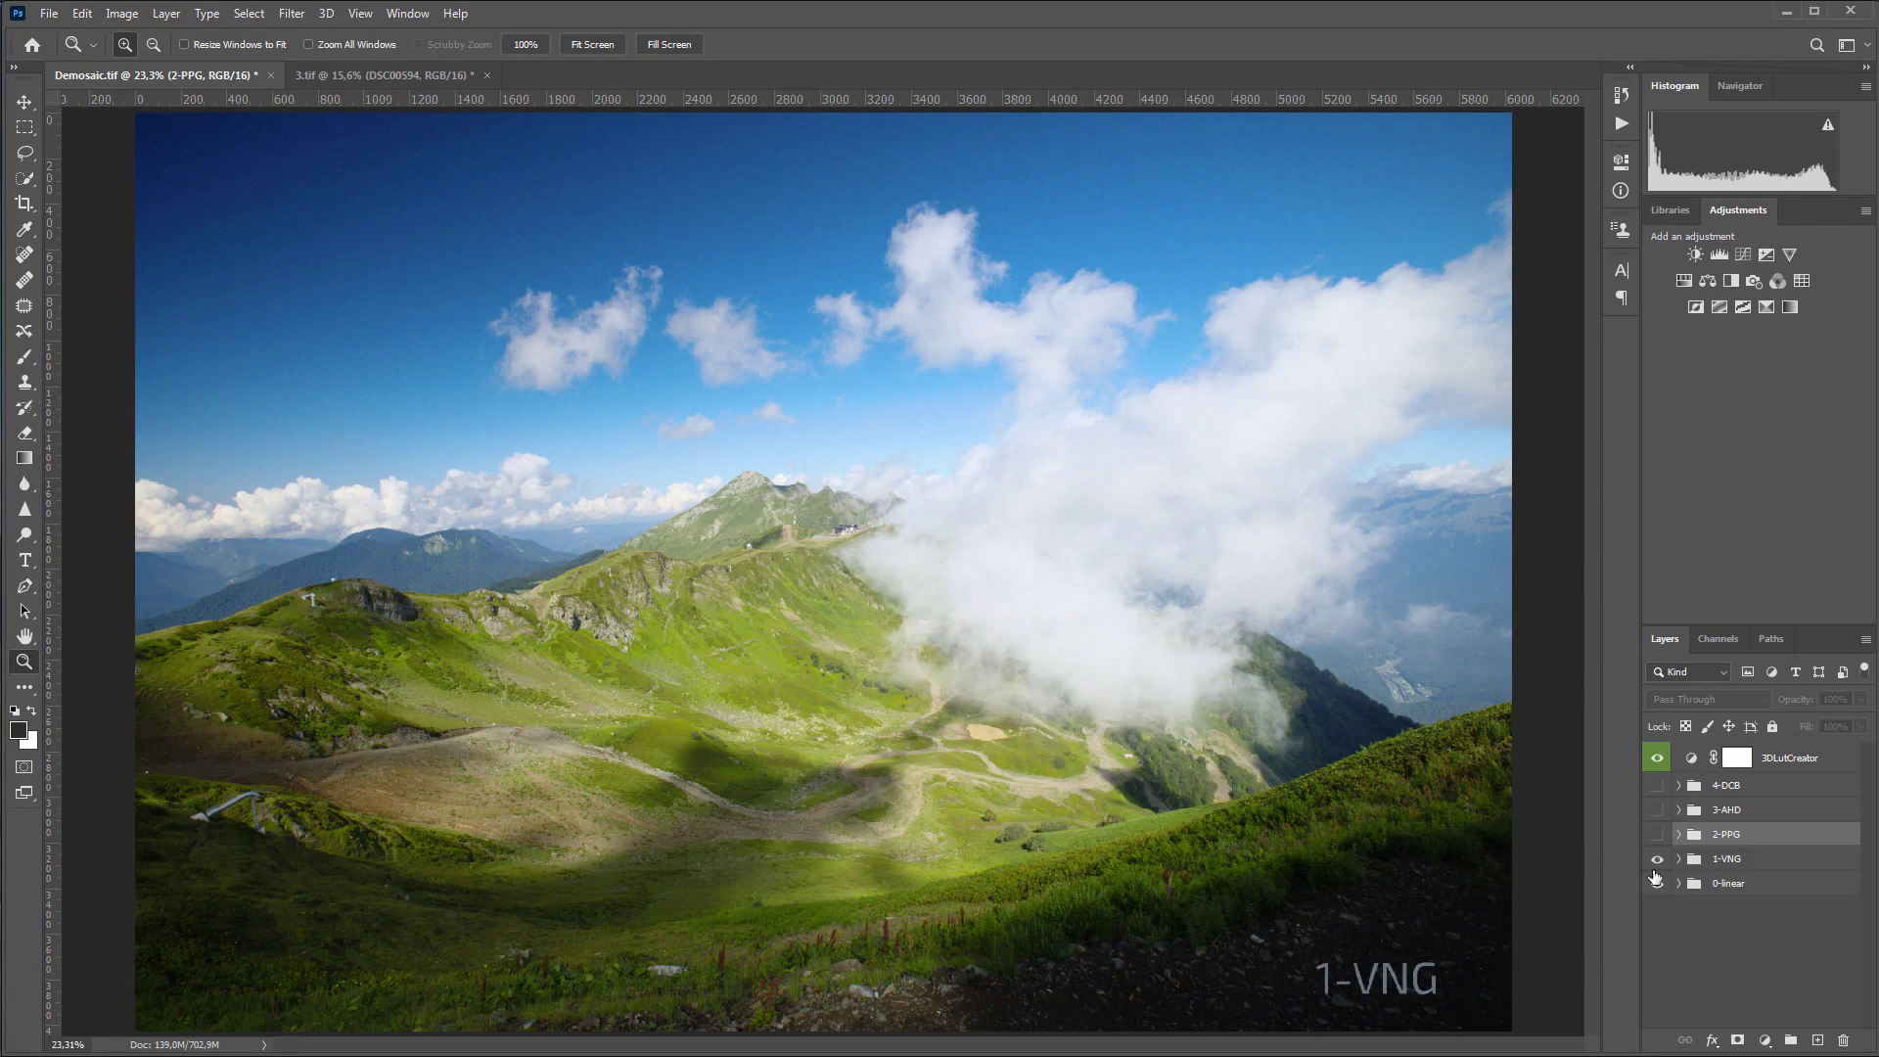
click(1657, 833)
click(1657, 809)
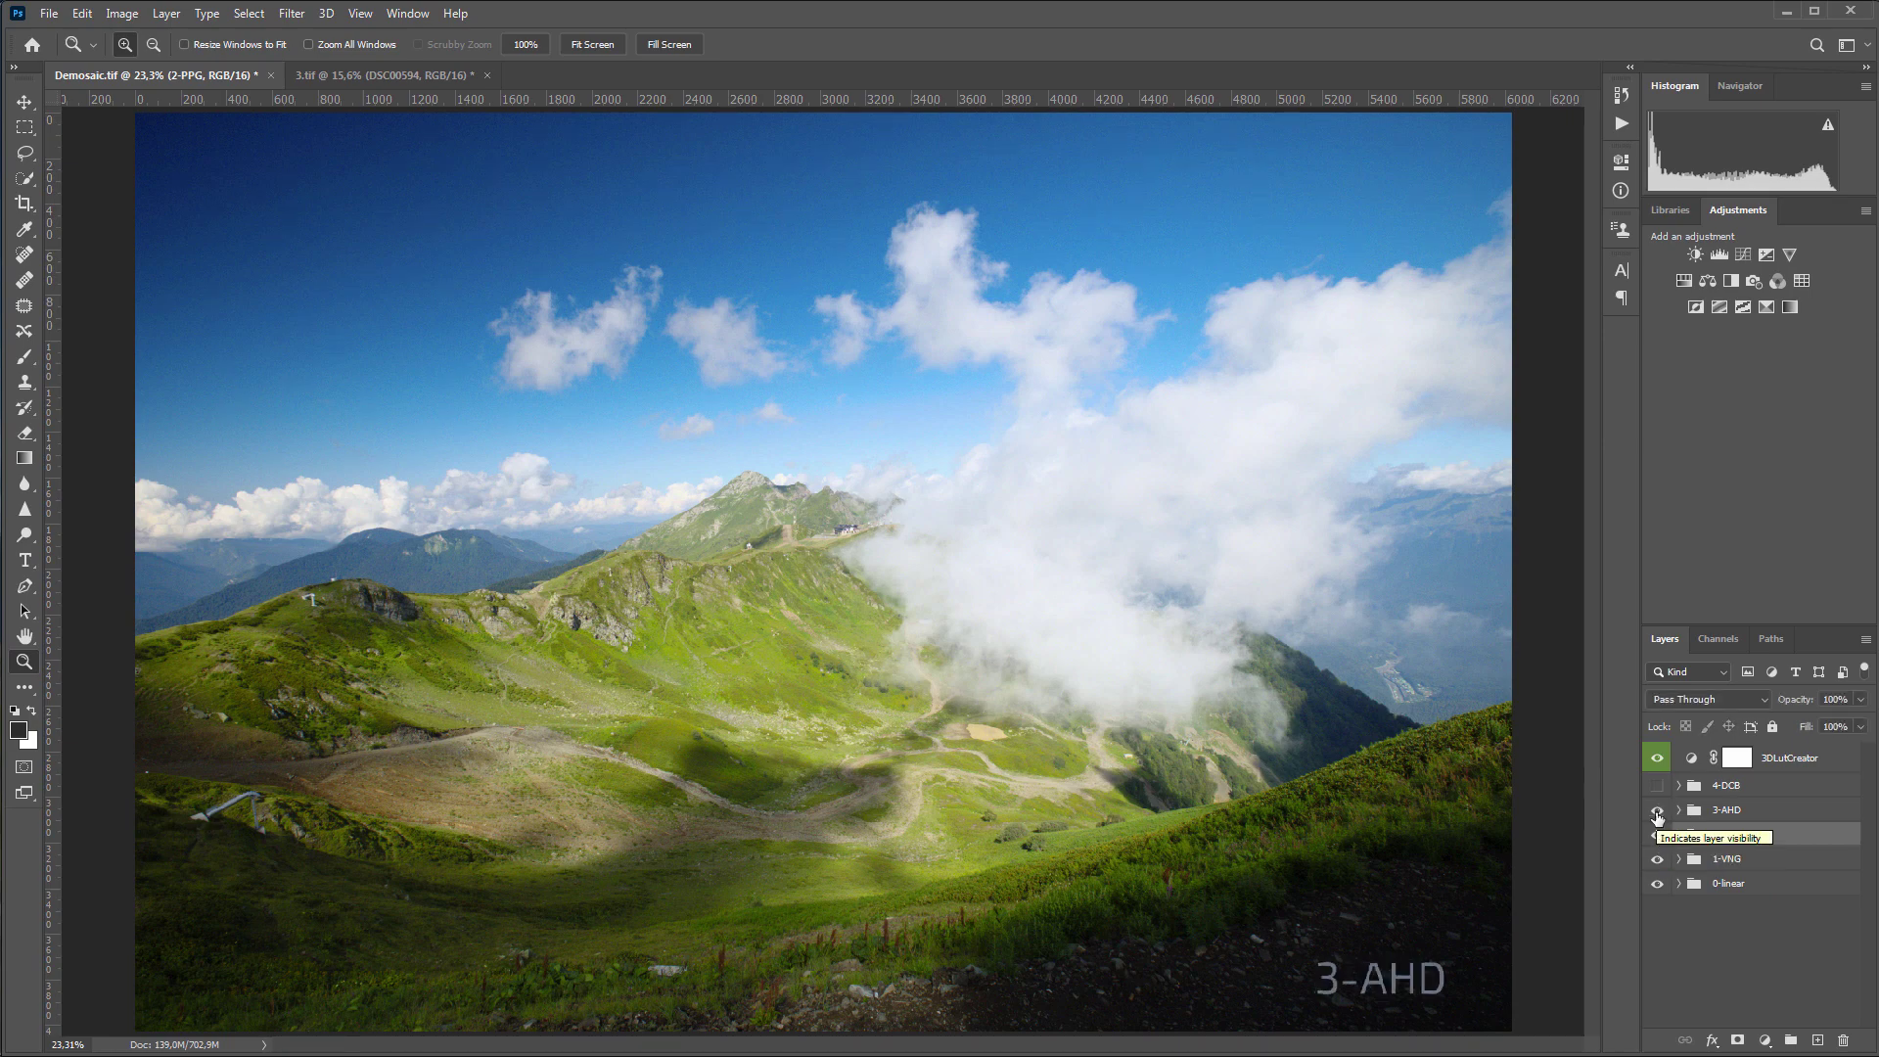
click(1657, 786)
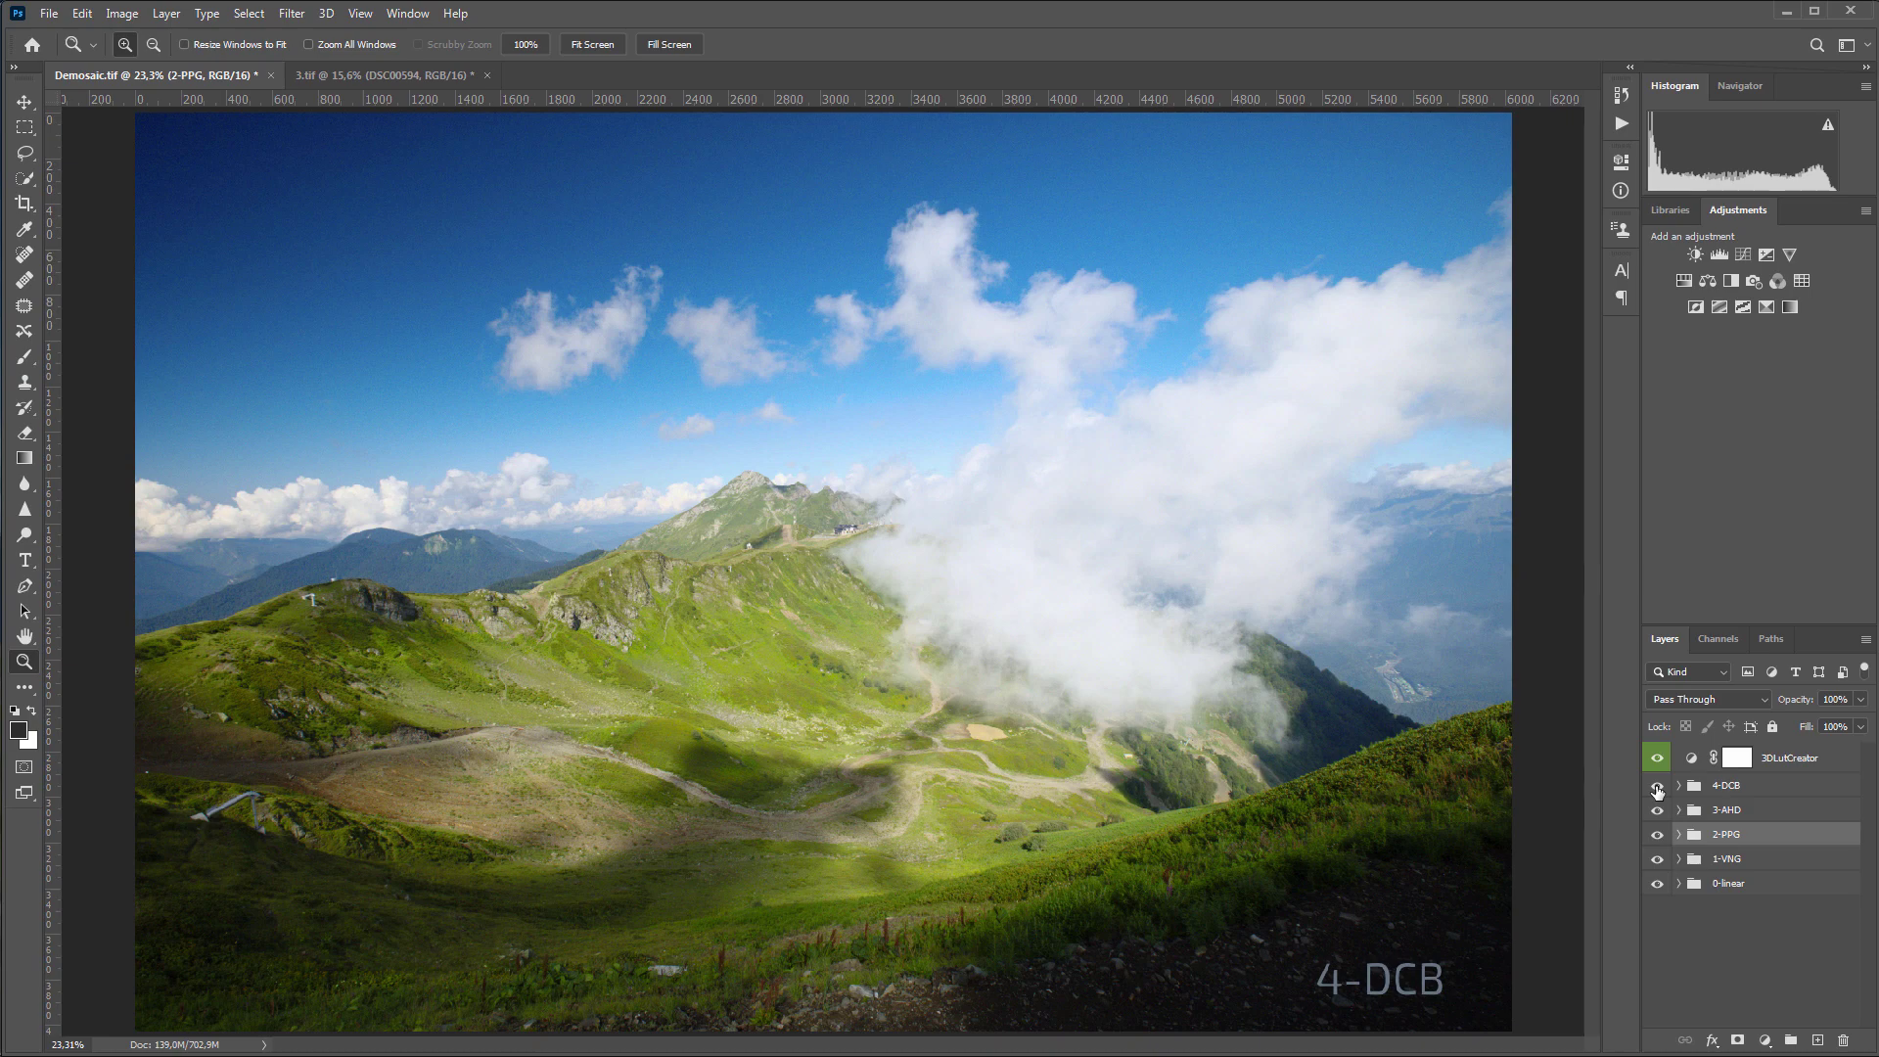
click(1657, 786)
click(1657, 810)
click(1656, 833)
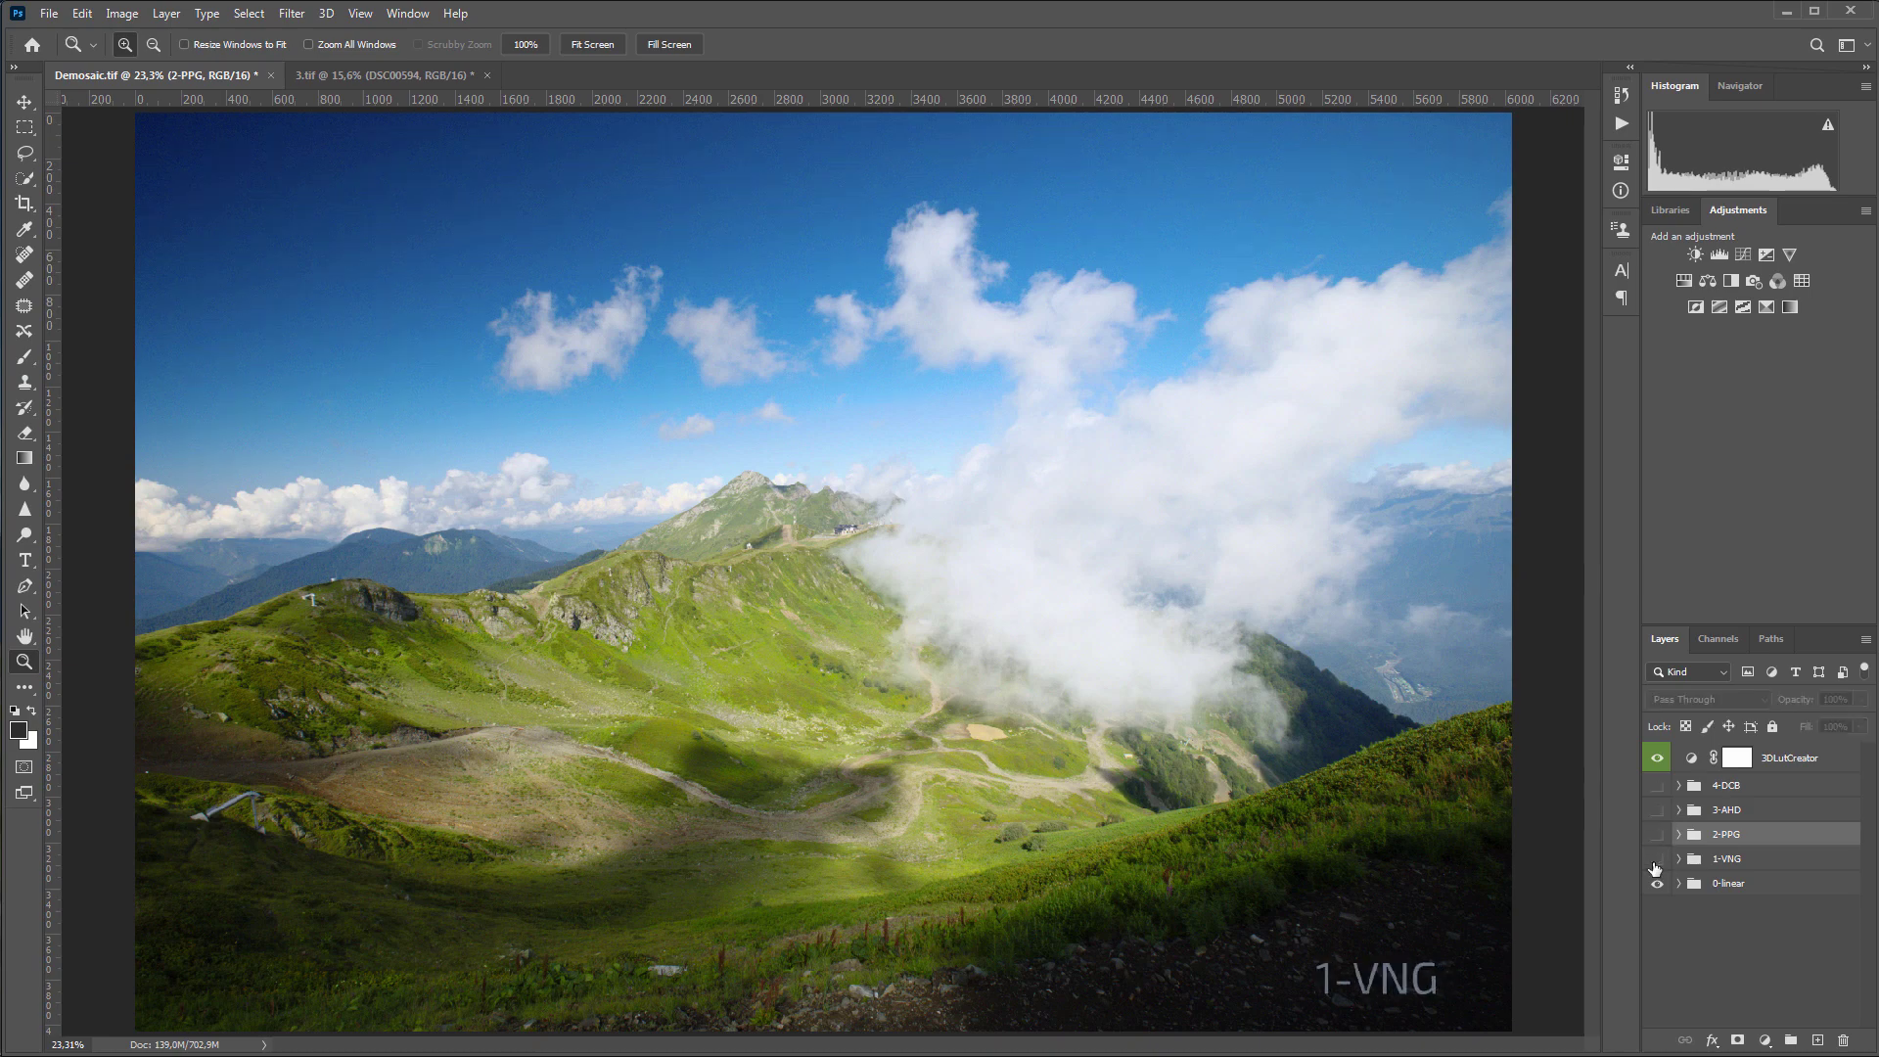
click(1656, 860)
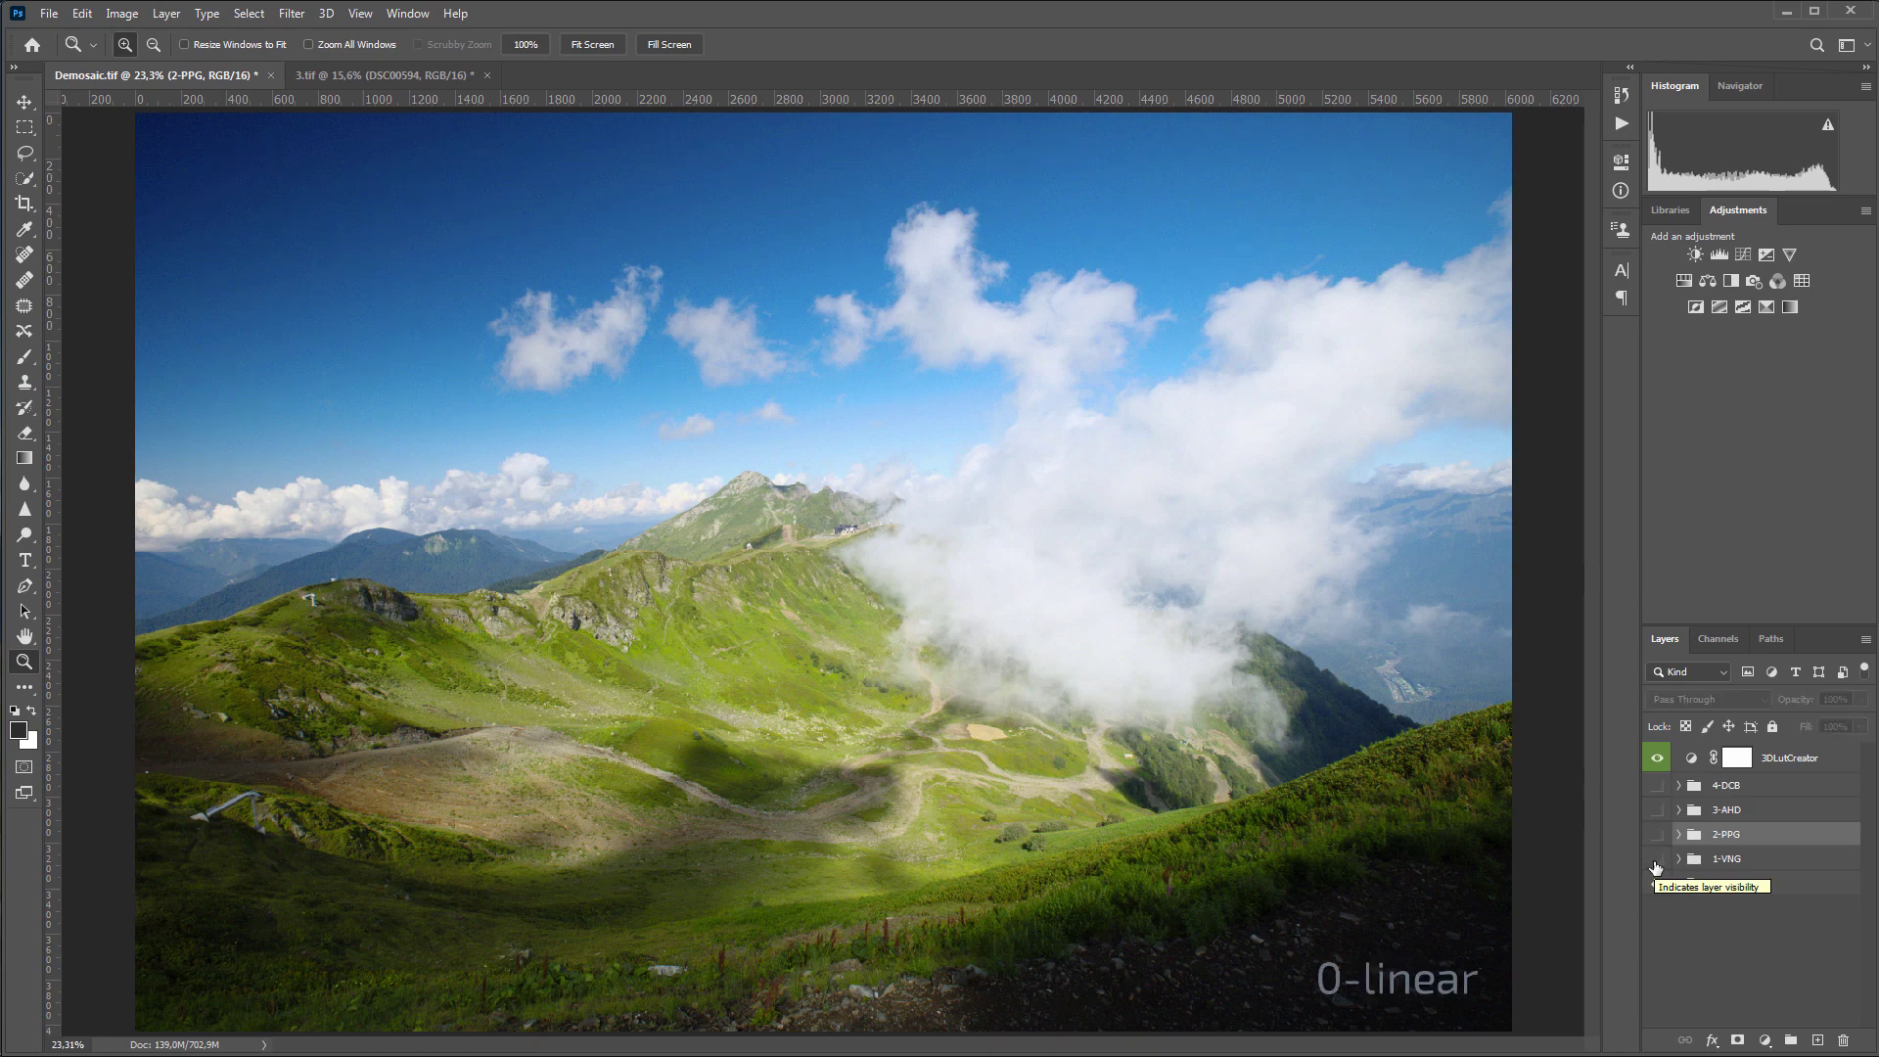
View the mountain at 100%, re-show all four demosaic groups, then switch to 3.tif
click(526, 45)
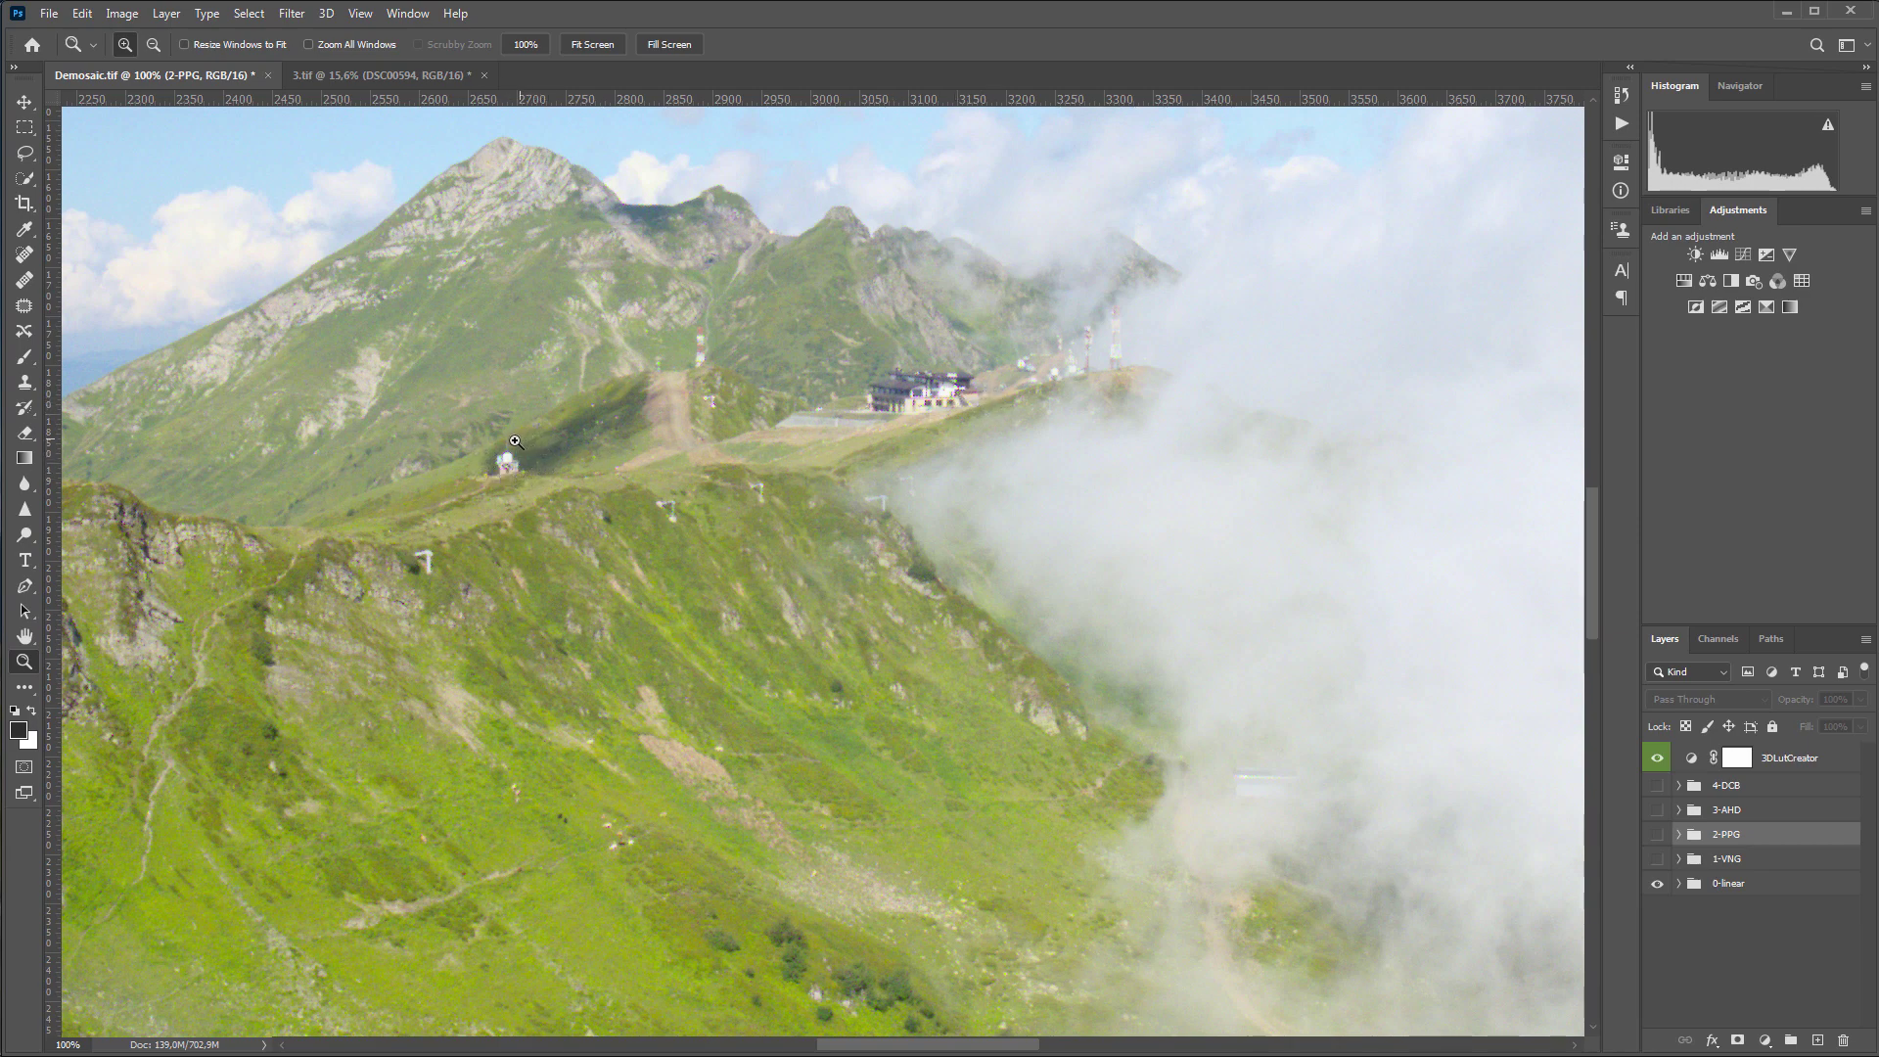
click(1657, 858)
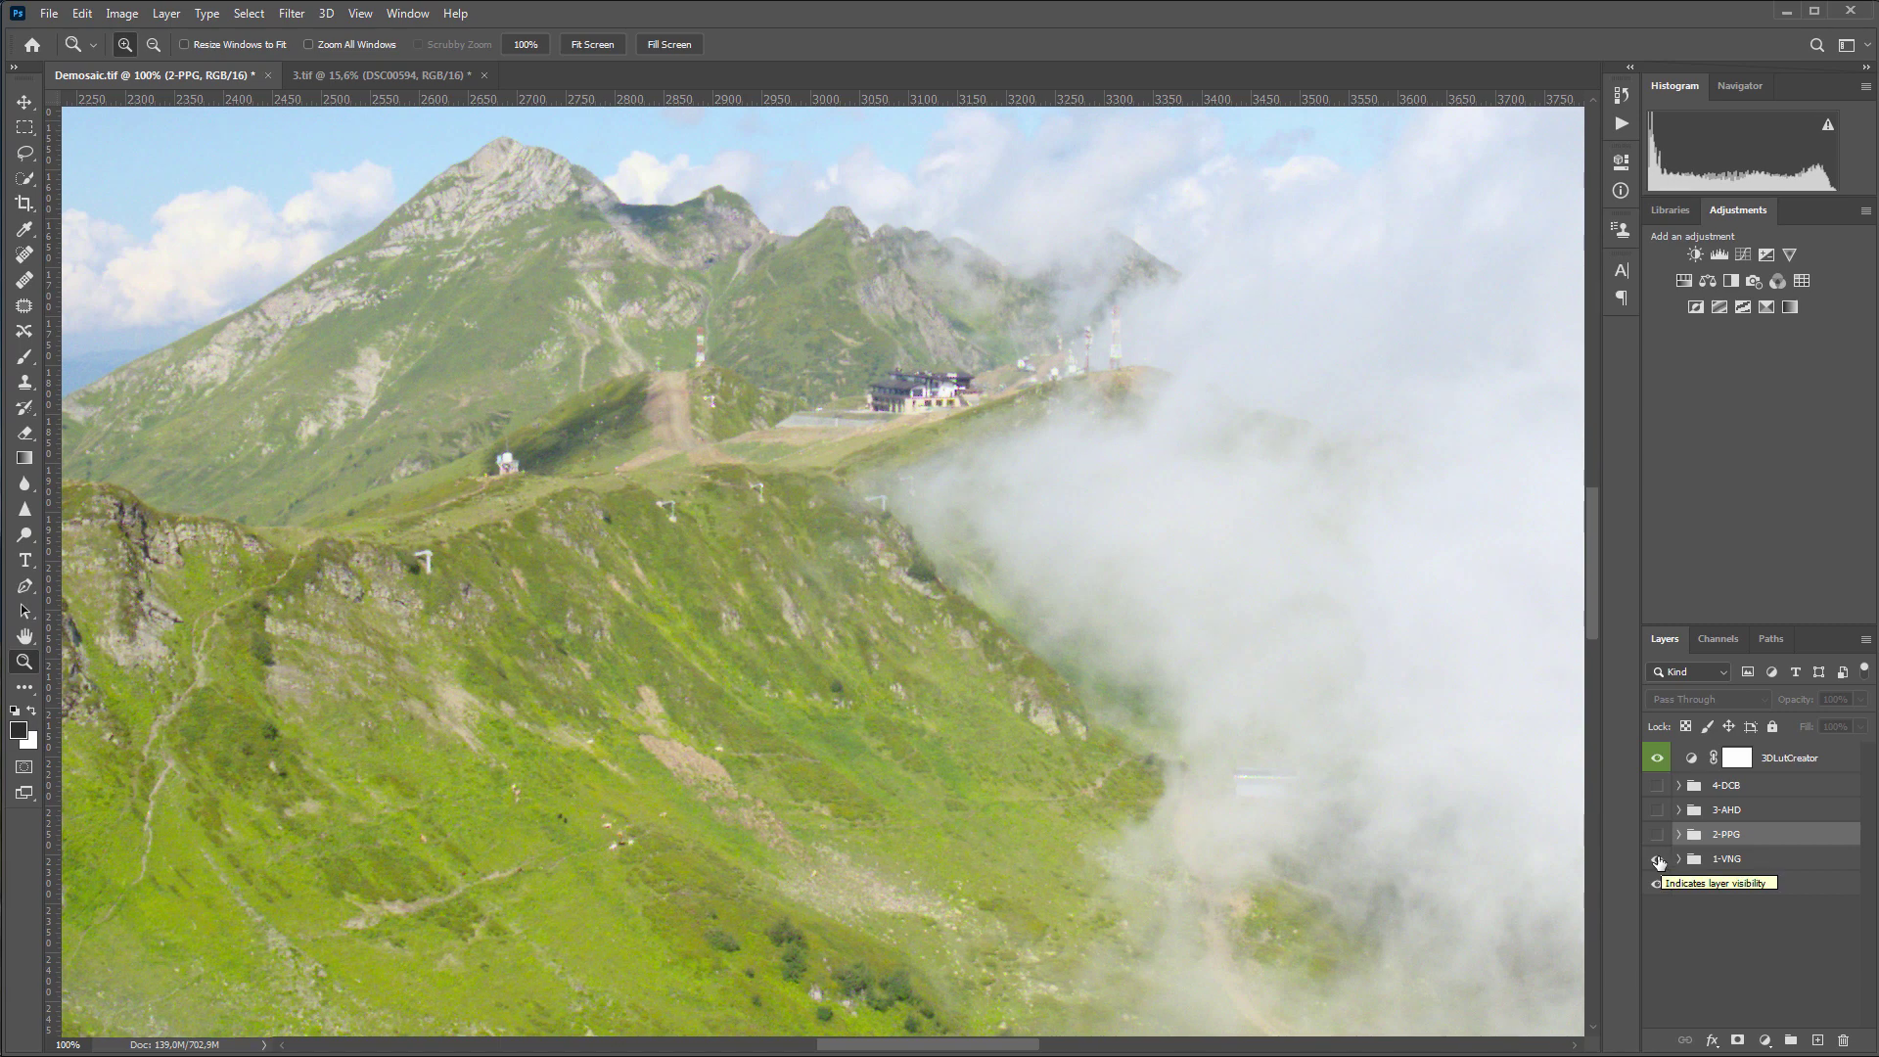
click(1656, 834)
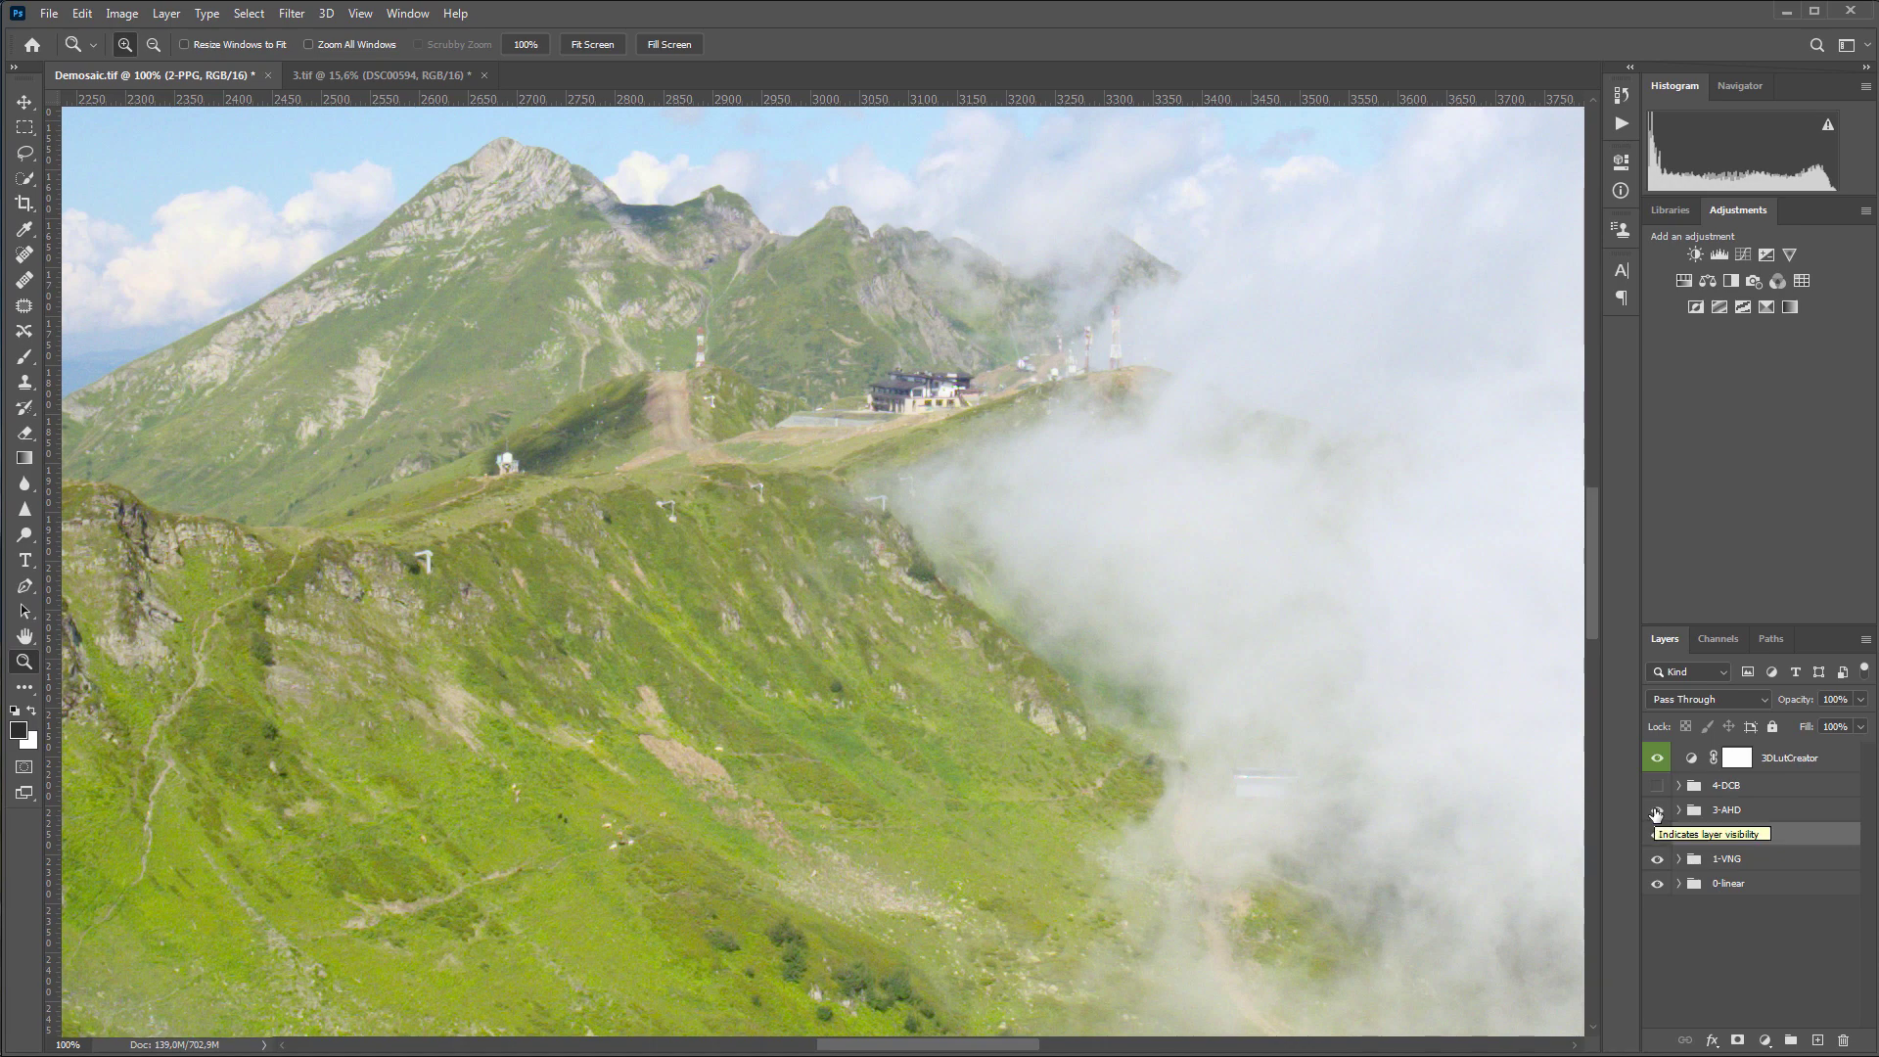
click(1656, 810)
click(1657, 785)
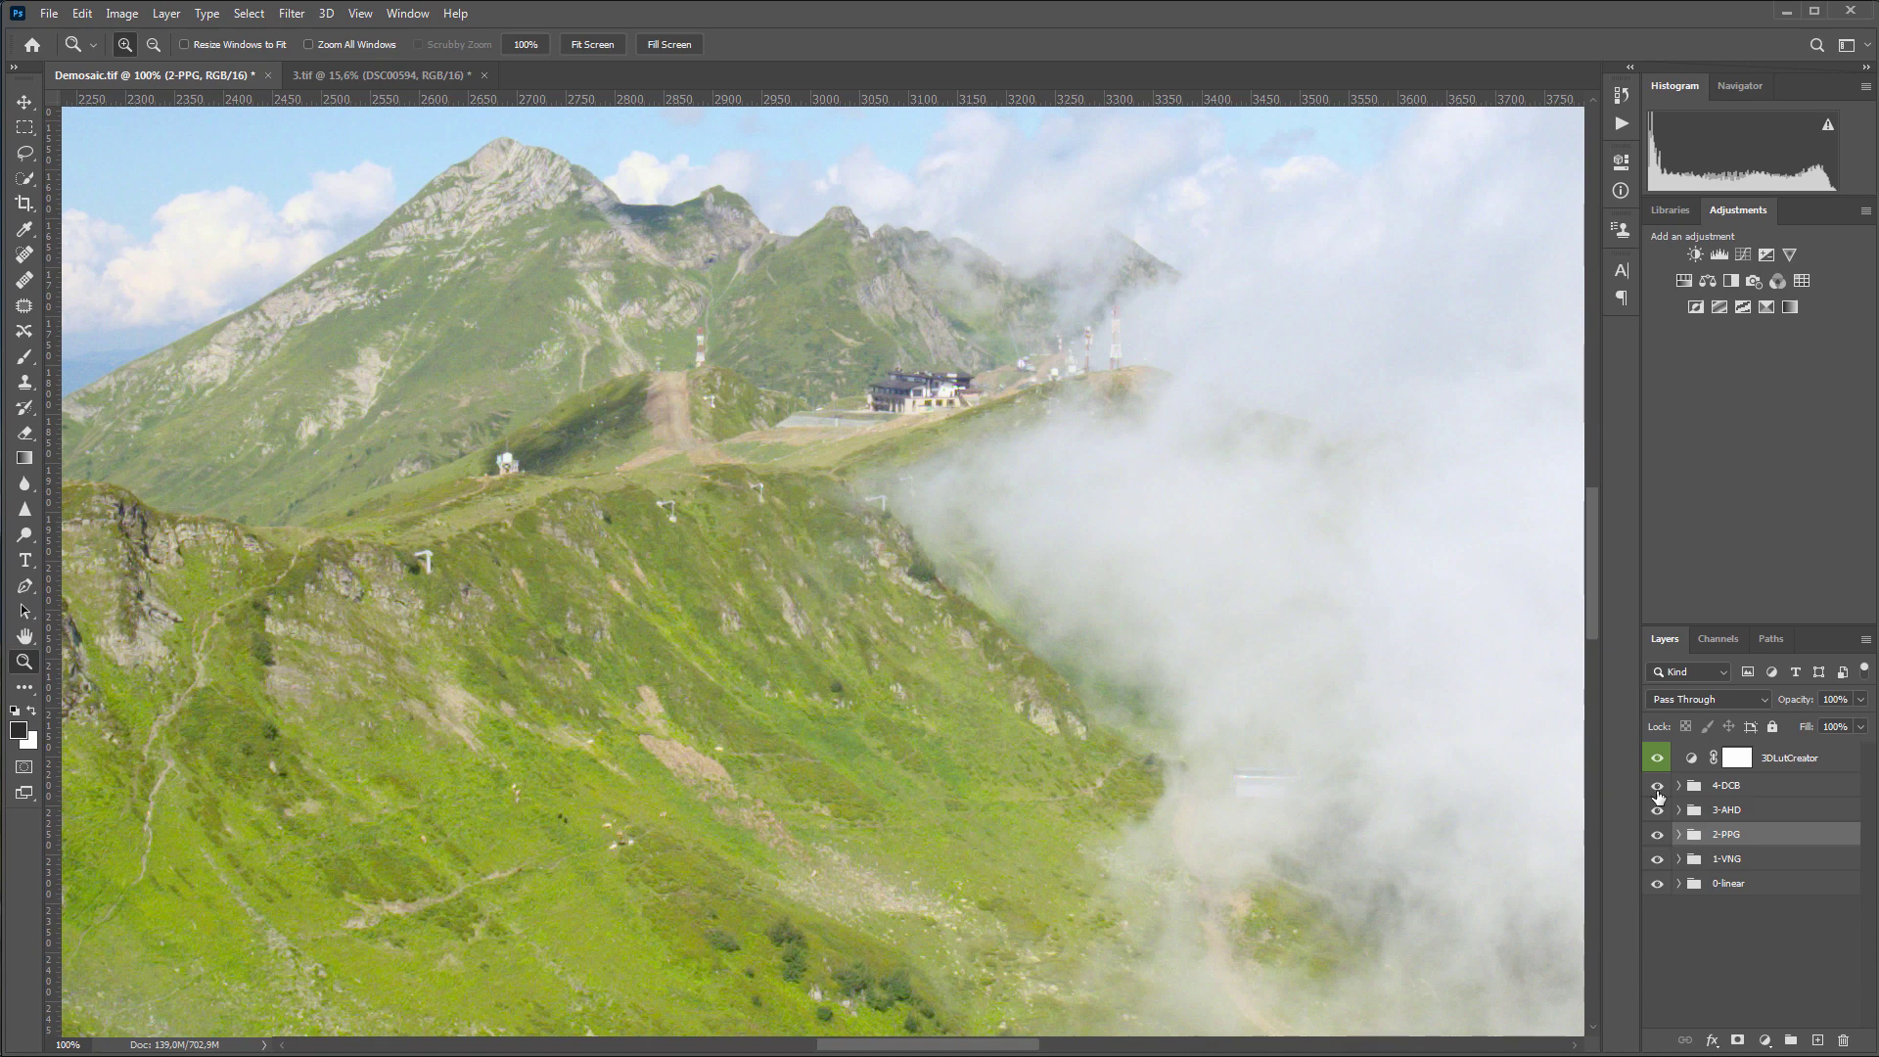
click(340, 79)
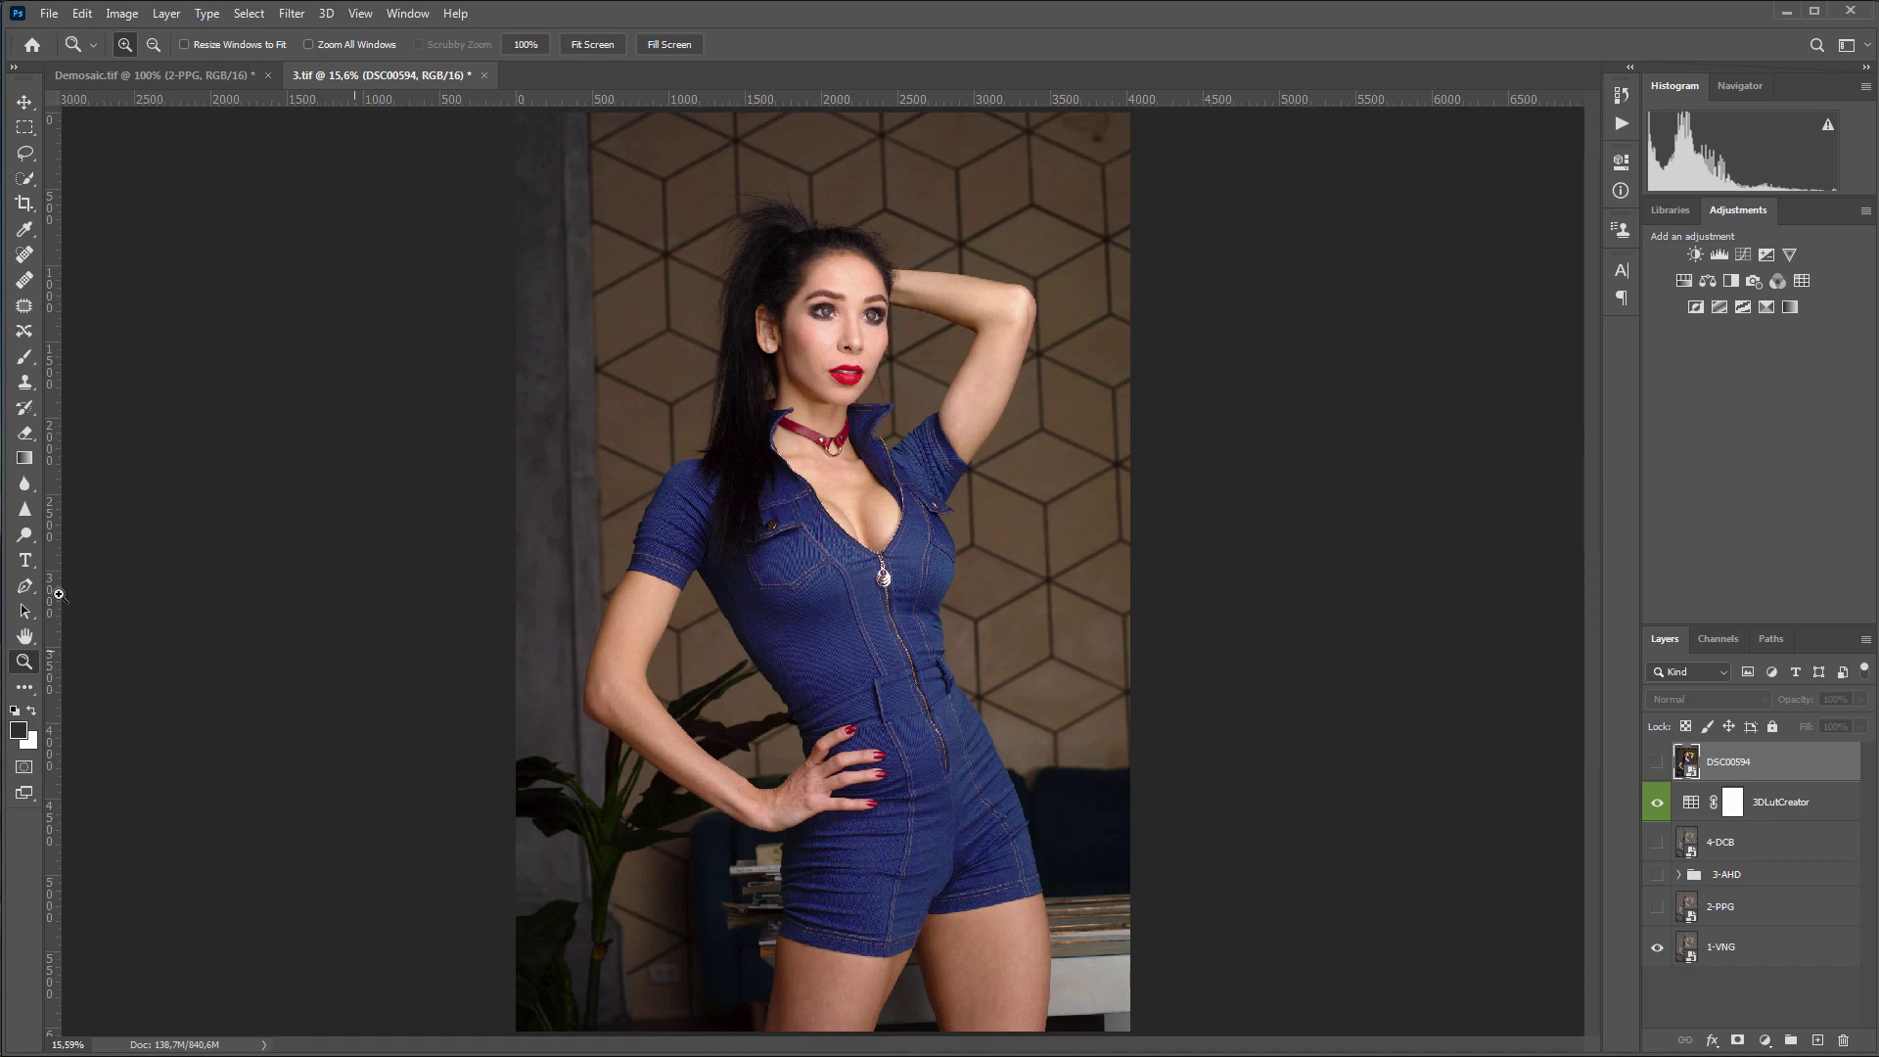
View the portrait at 100% and show the 2-PPG, 3-AHD and 4-DCB layers
double_click(25, 661)
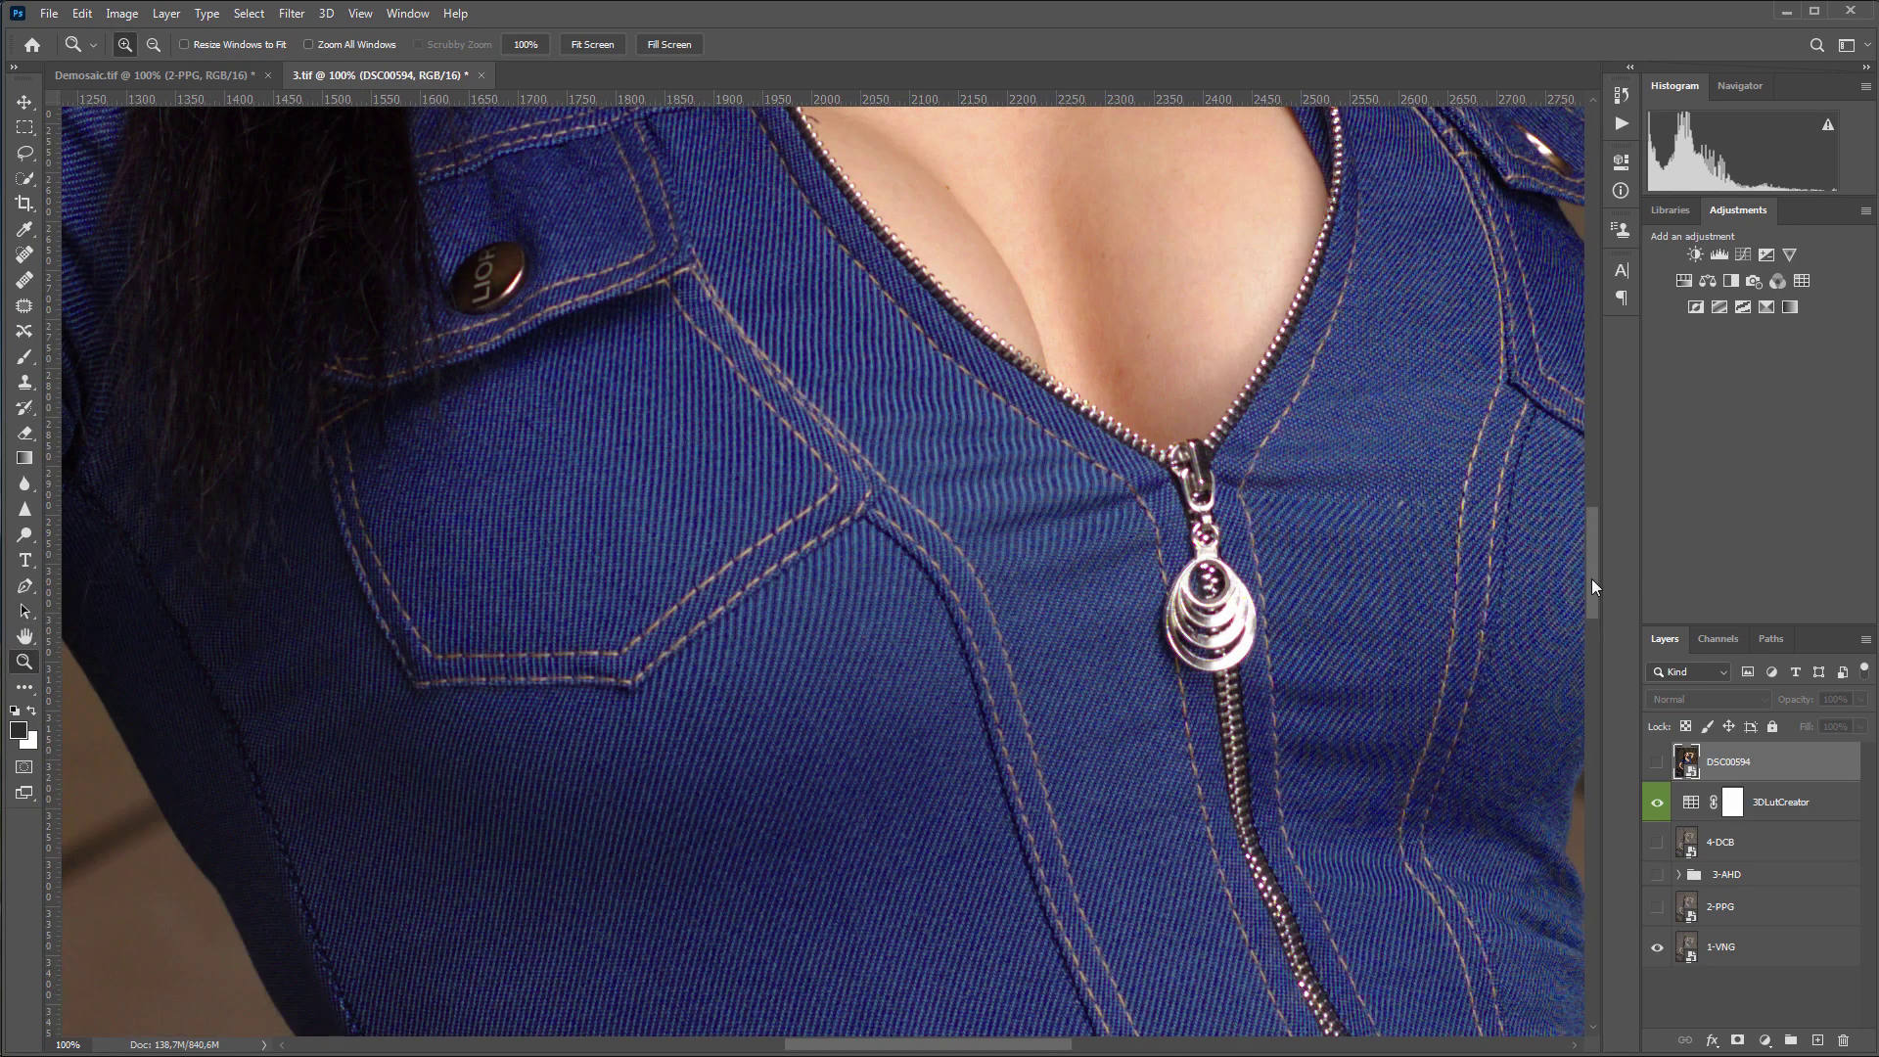
drag(1591, 573, 1587, 484)
drag(960, 1052, 1003, 1047)
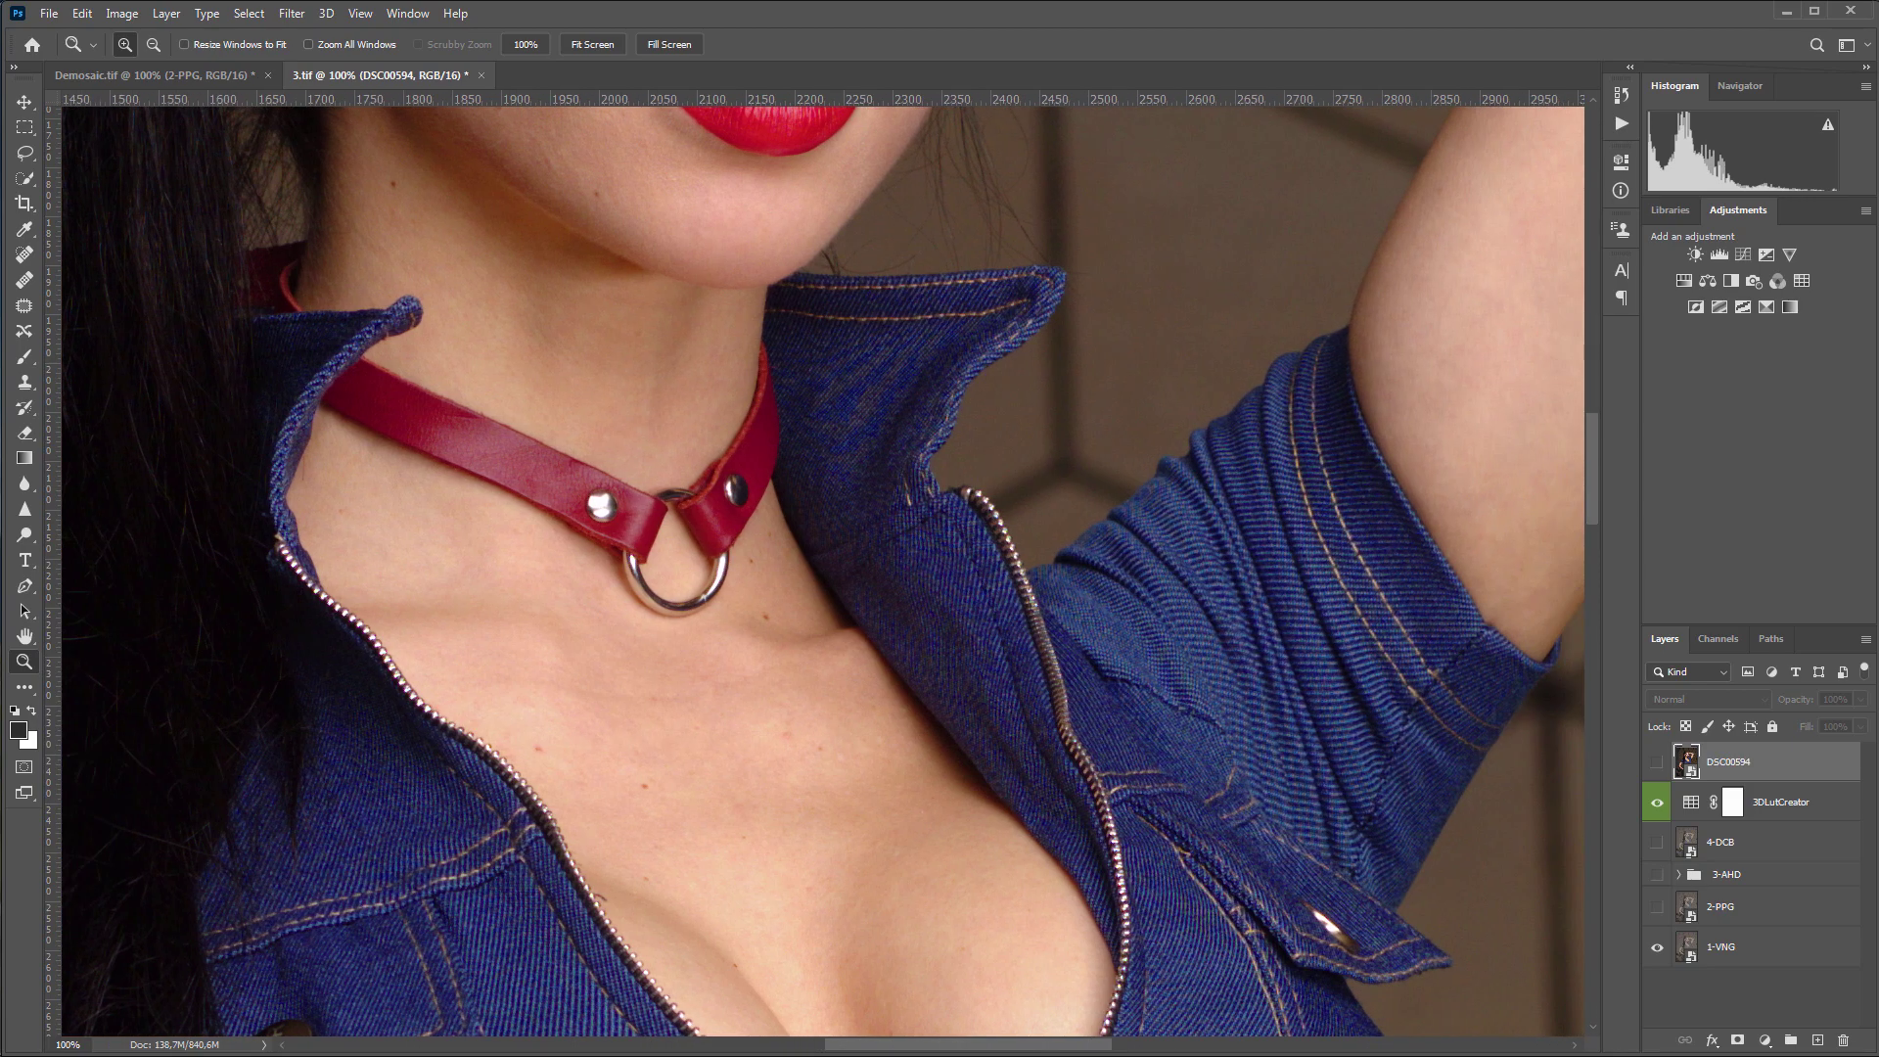
click(1656, 910)
click(1655, 880)
click(1656, 848)
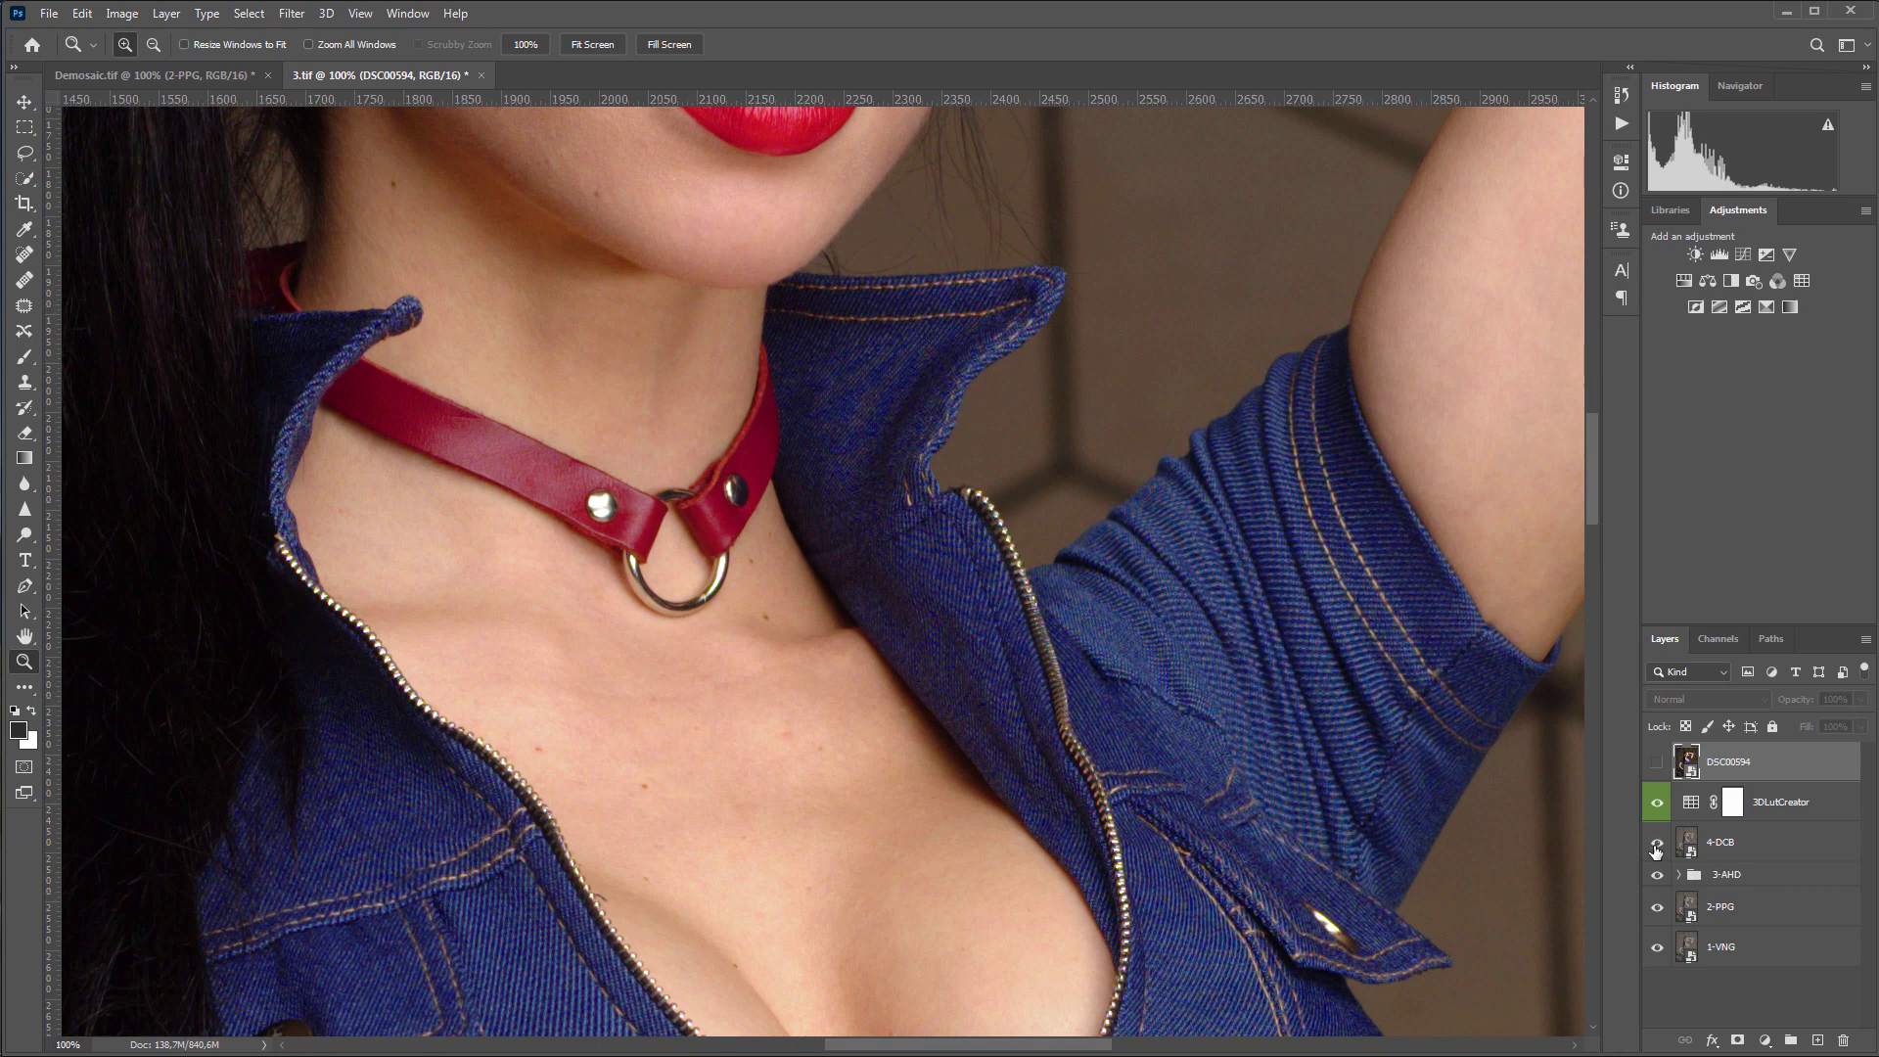
Compare DSC00594 on the choker, expand 3-AHD and enable its sharpener layer
click(1657, 765)
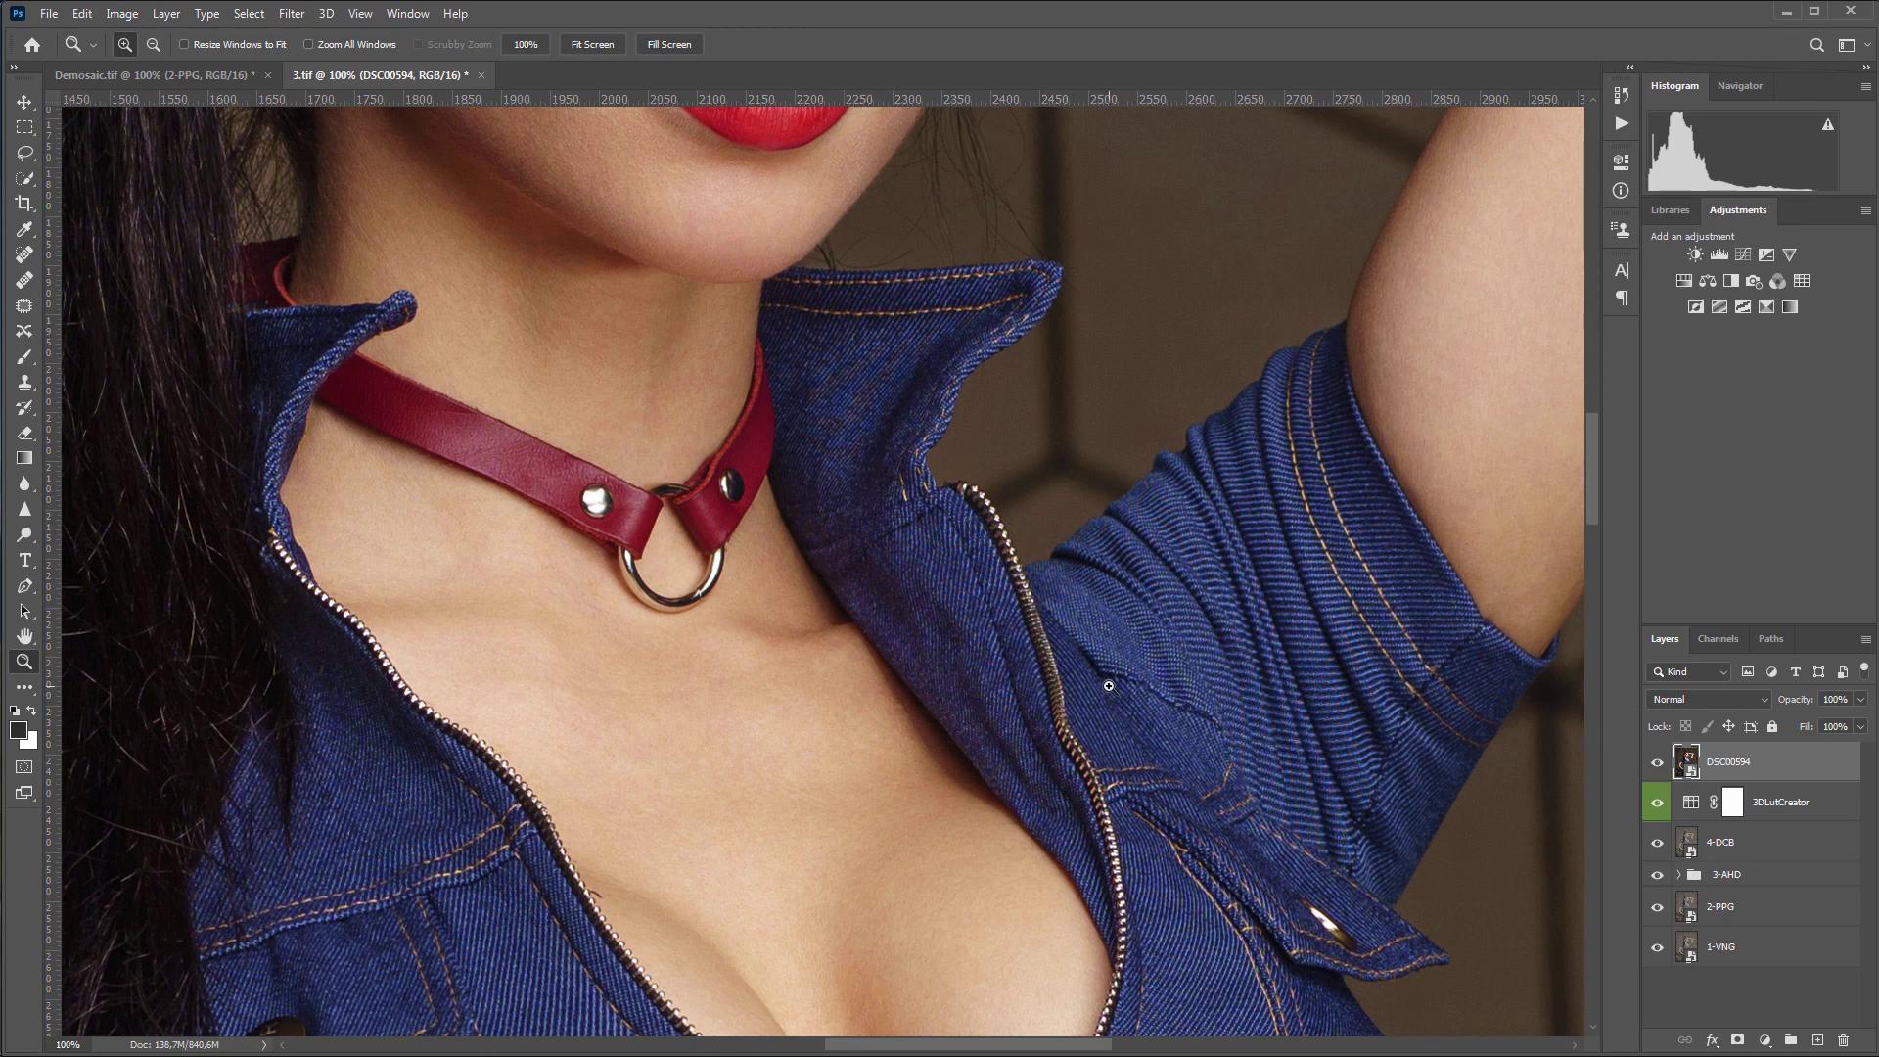
click(1658, 769)
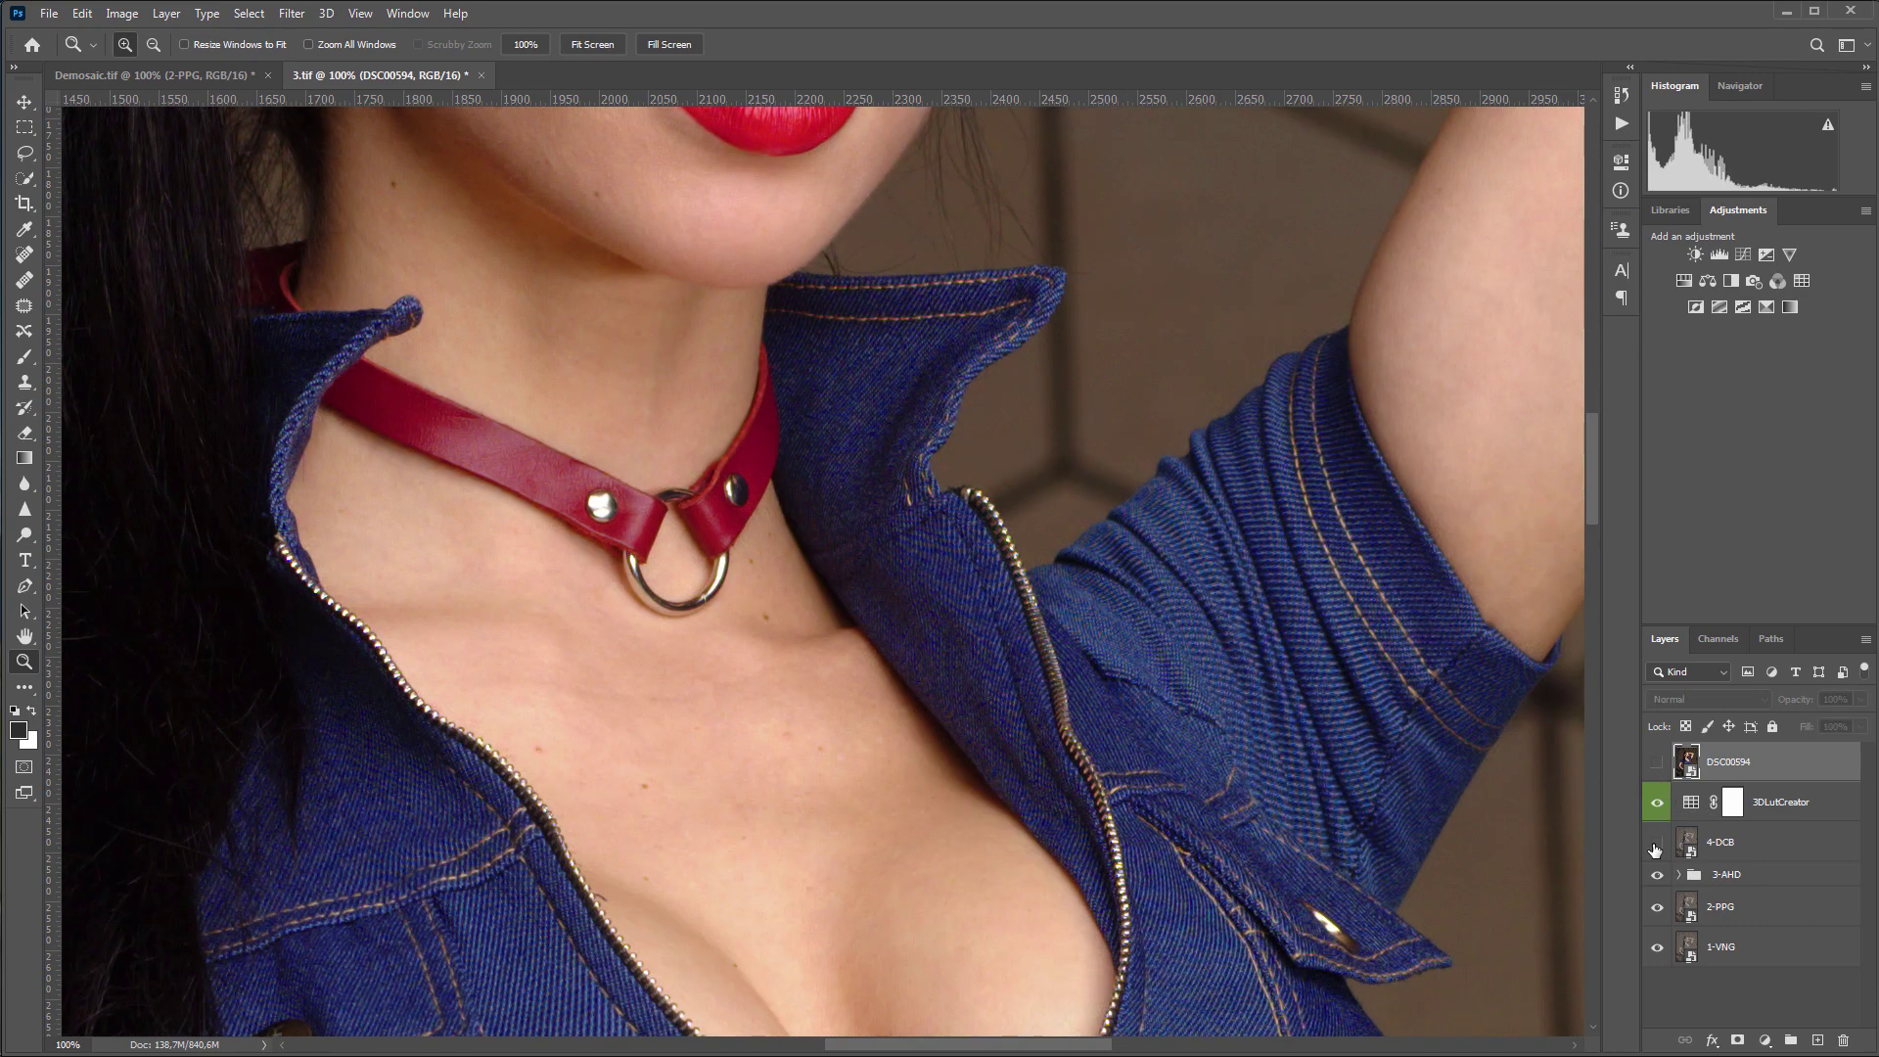
click(1678, 874)
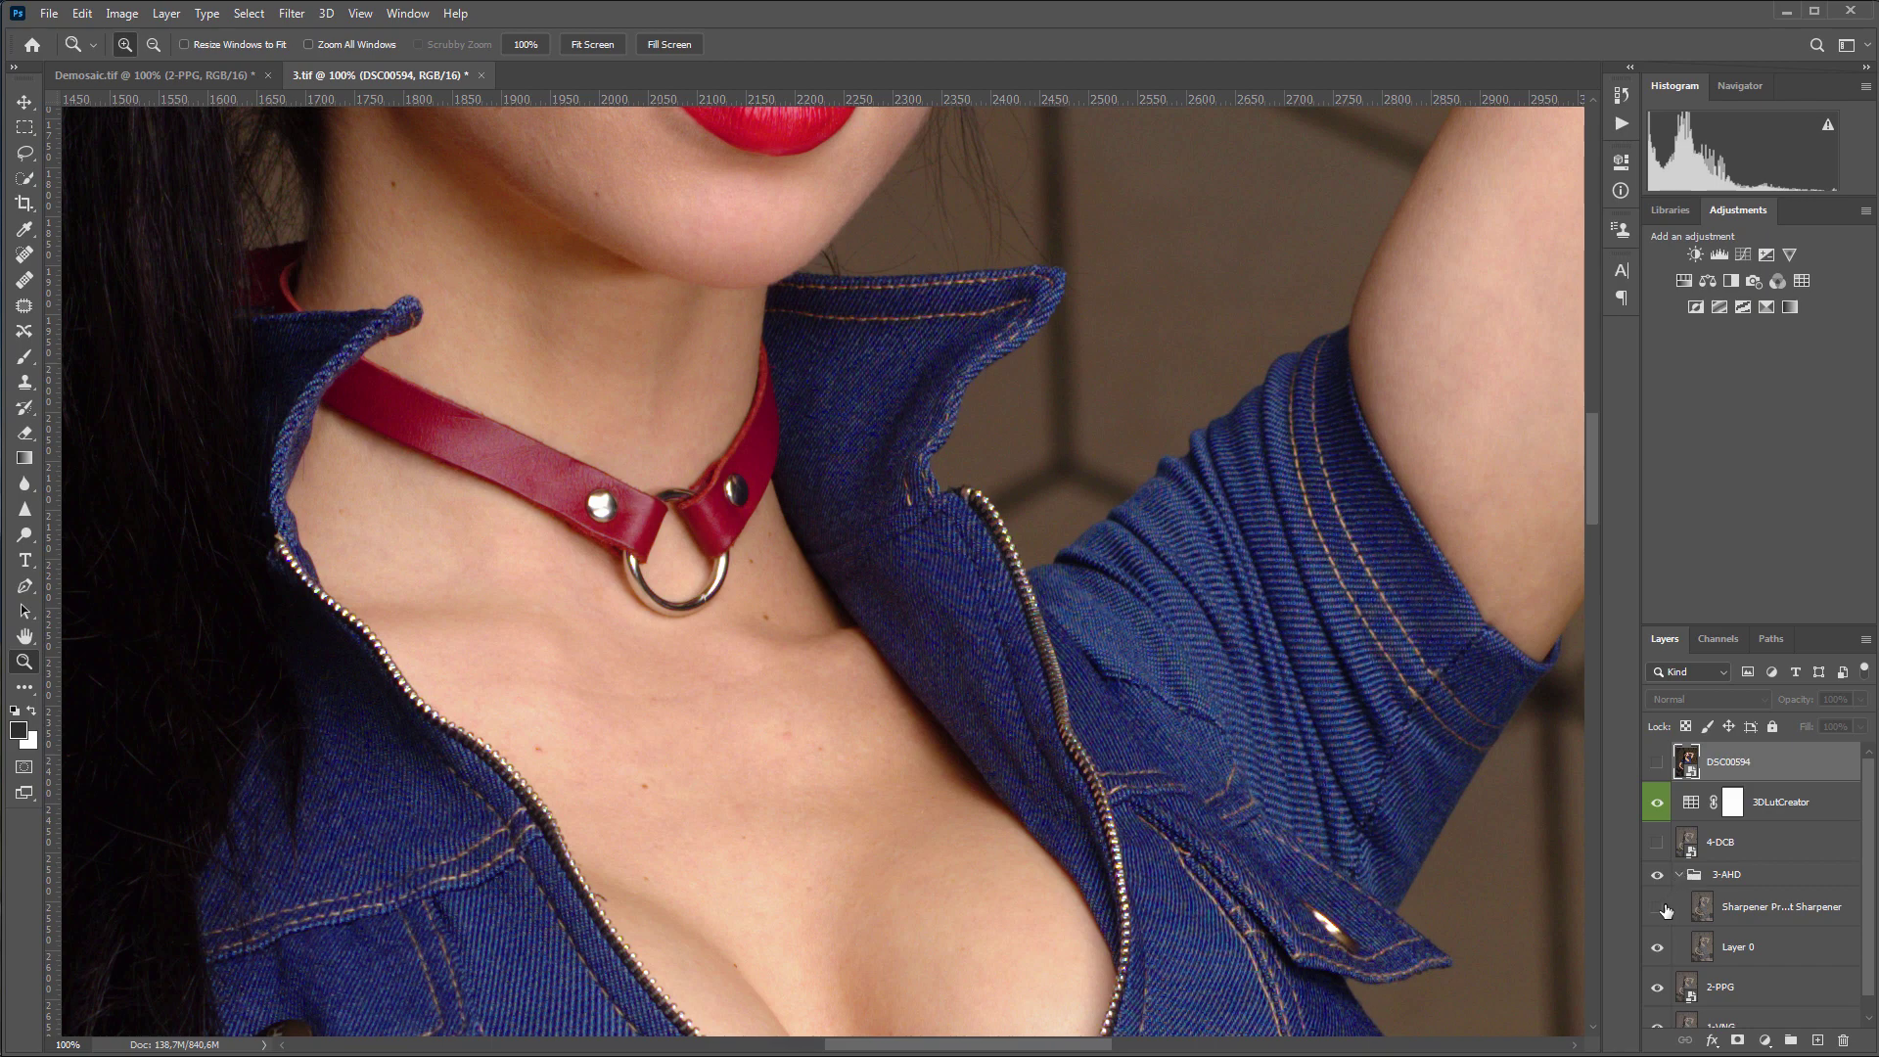
click(1655, 909)
click(1656, 764)
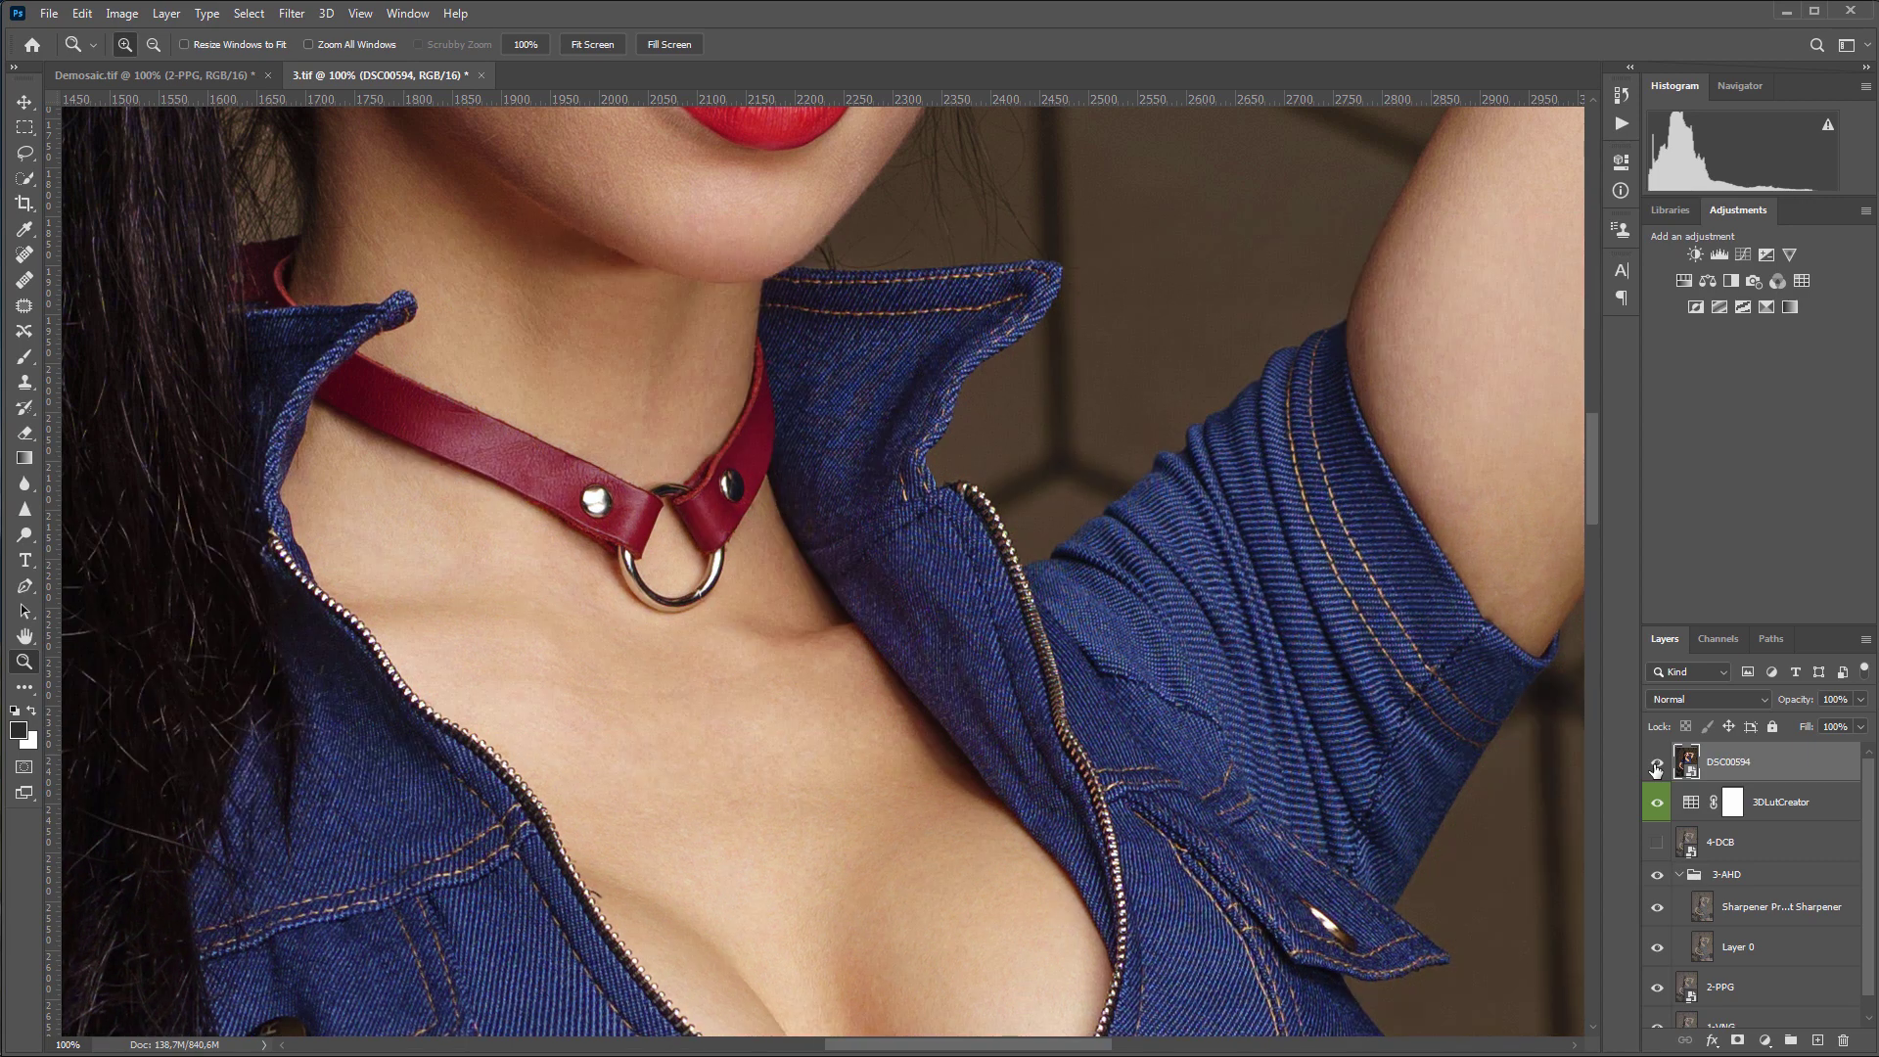
click(1656, 768)
Compare DSC00594 on the denim shorts close-up, leaving DSC00594 hidden
key(Page_Down)
key(Page_Down)
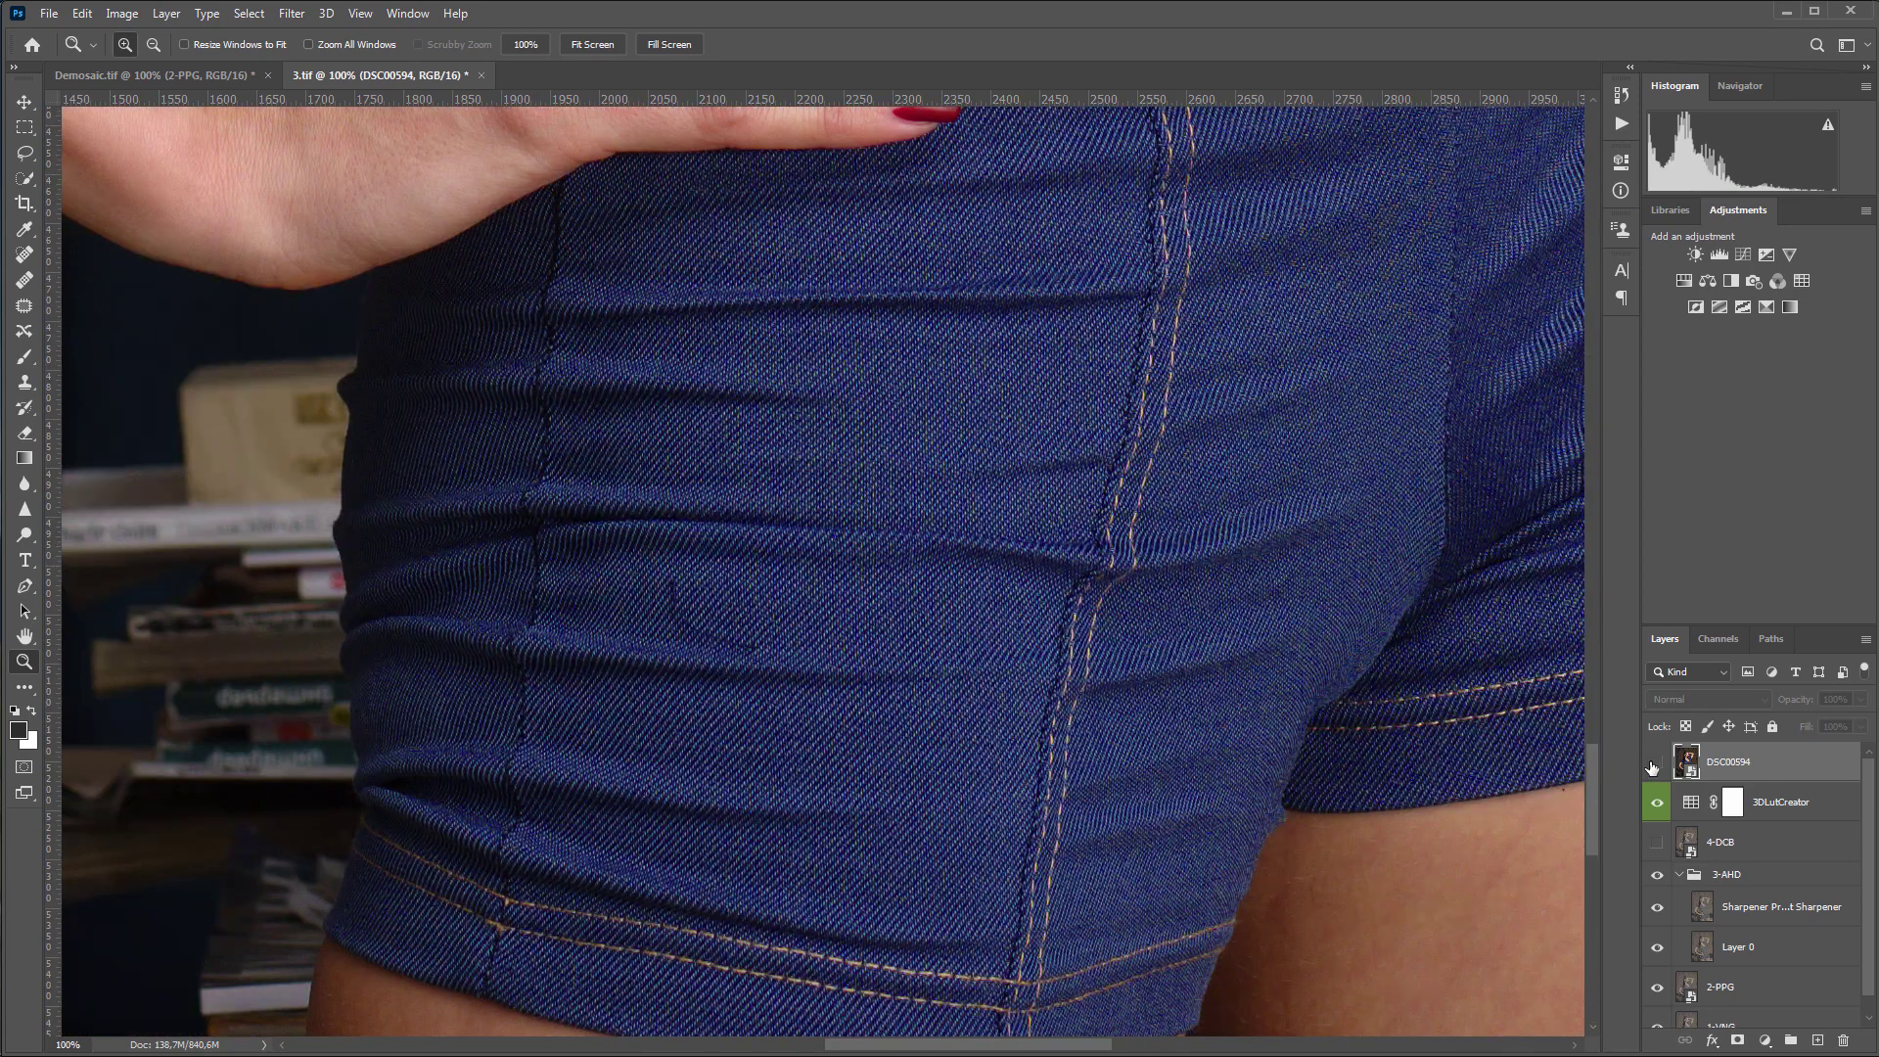
click(1656, 764)
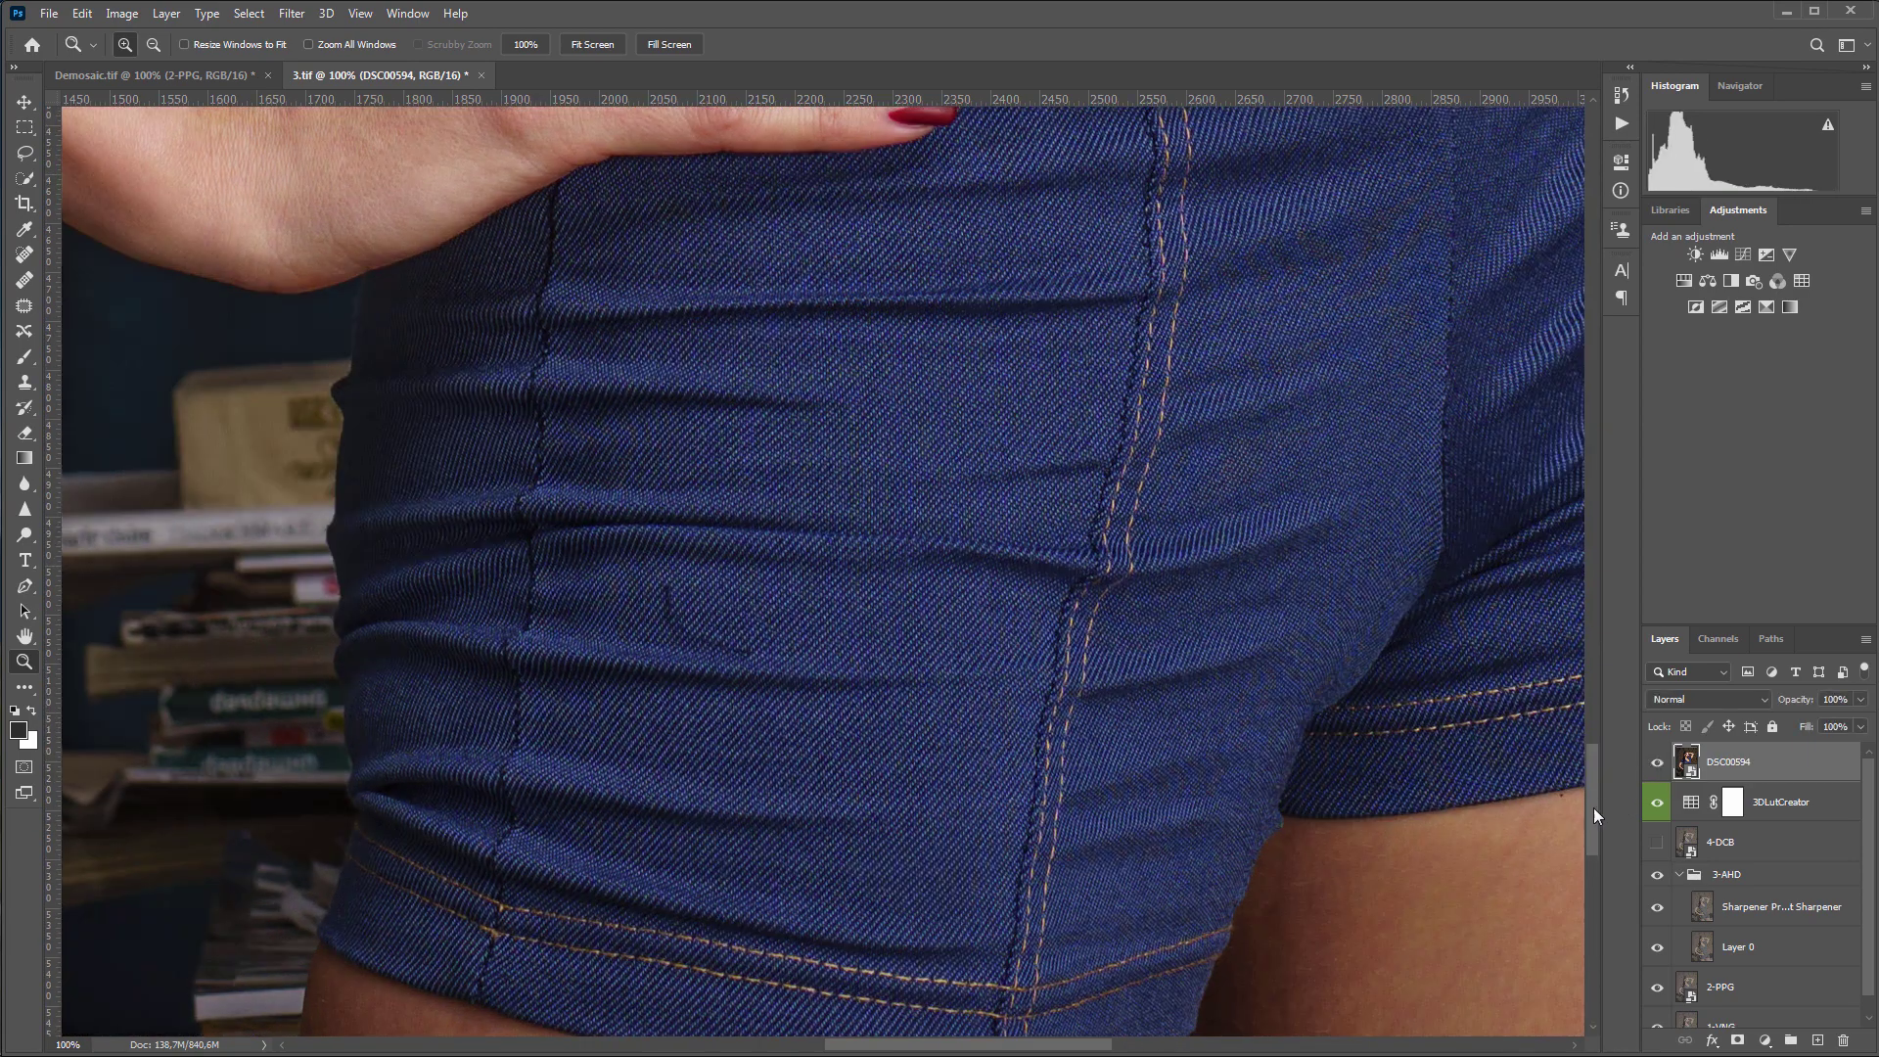
scroll(1593, 807, down, 2)
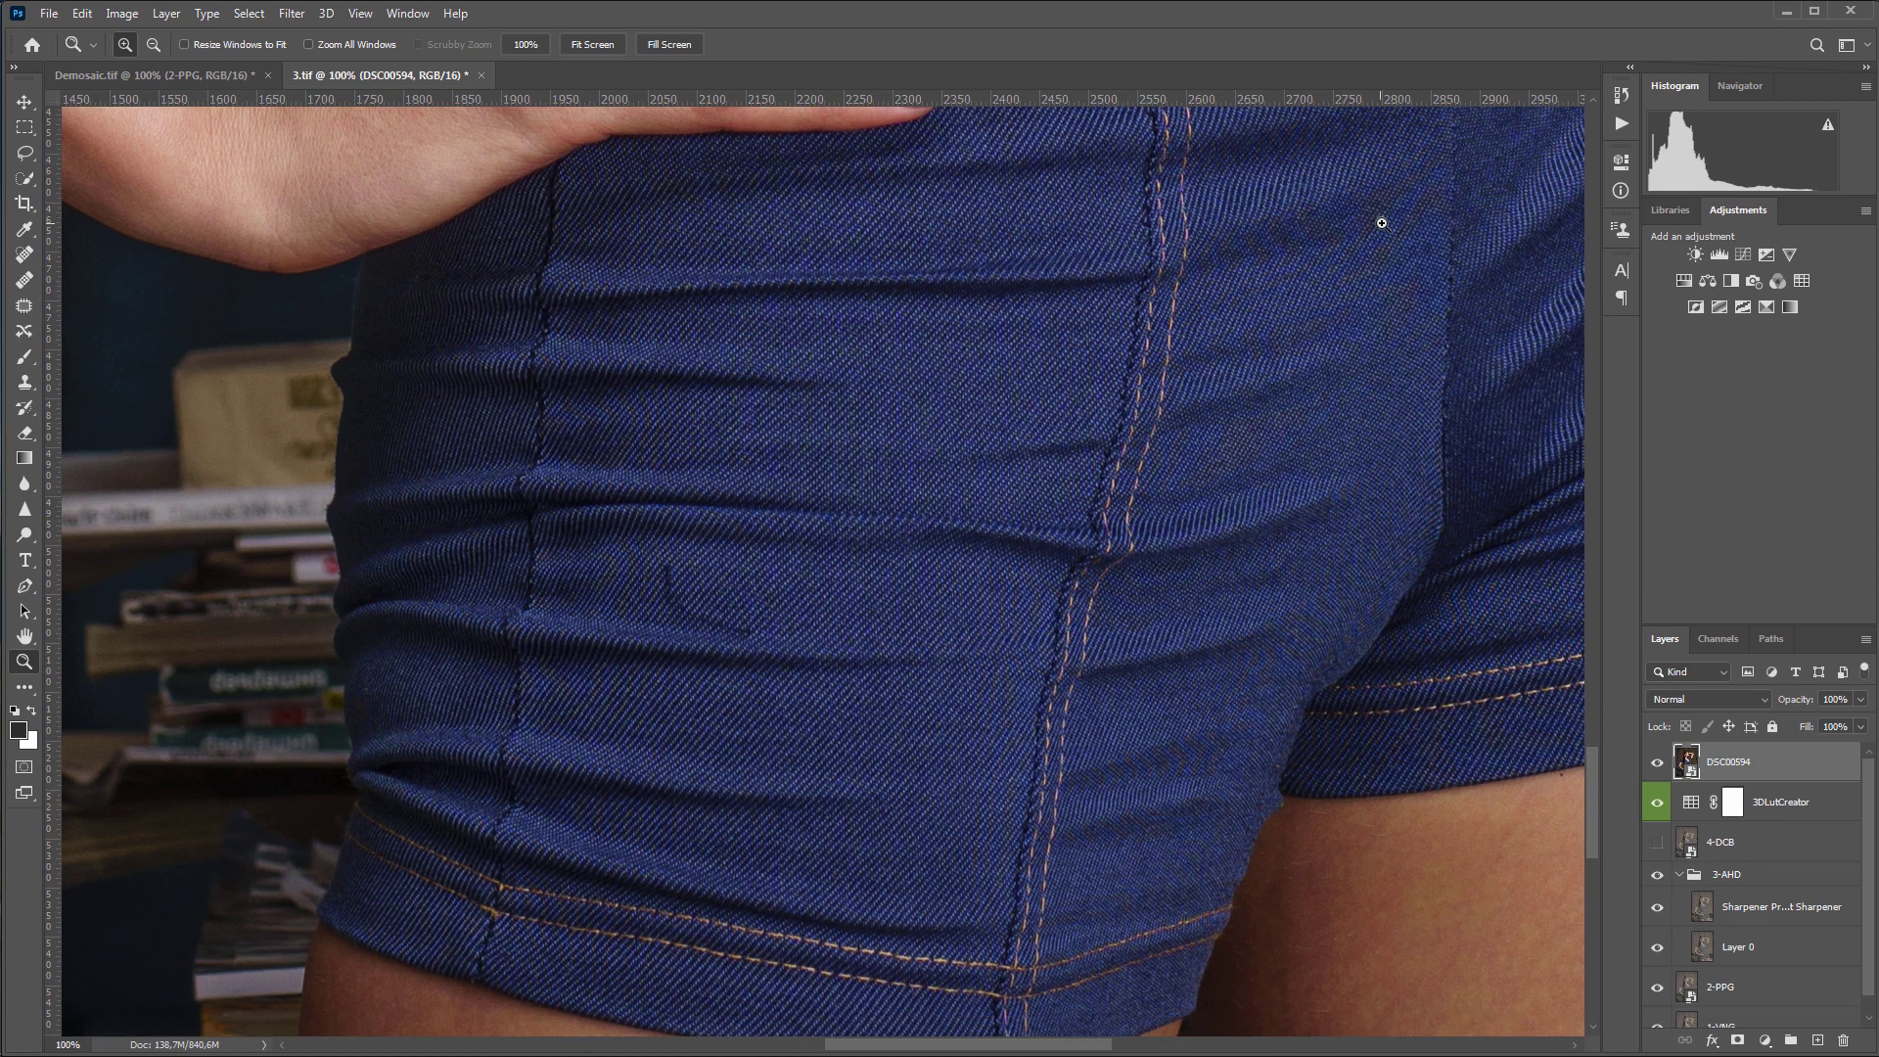
click(1657, 765)
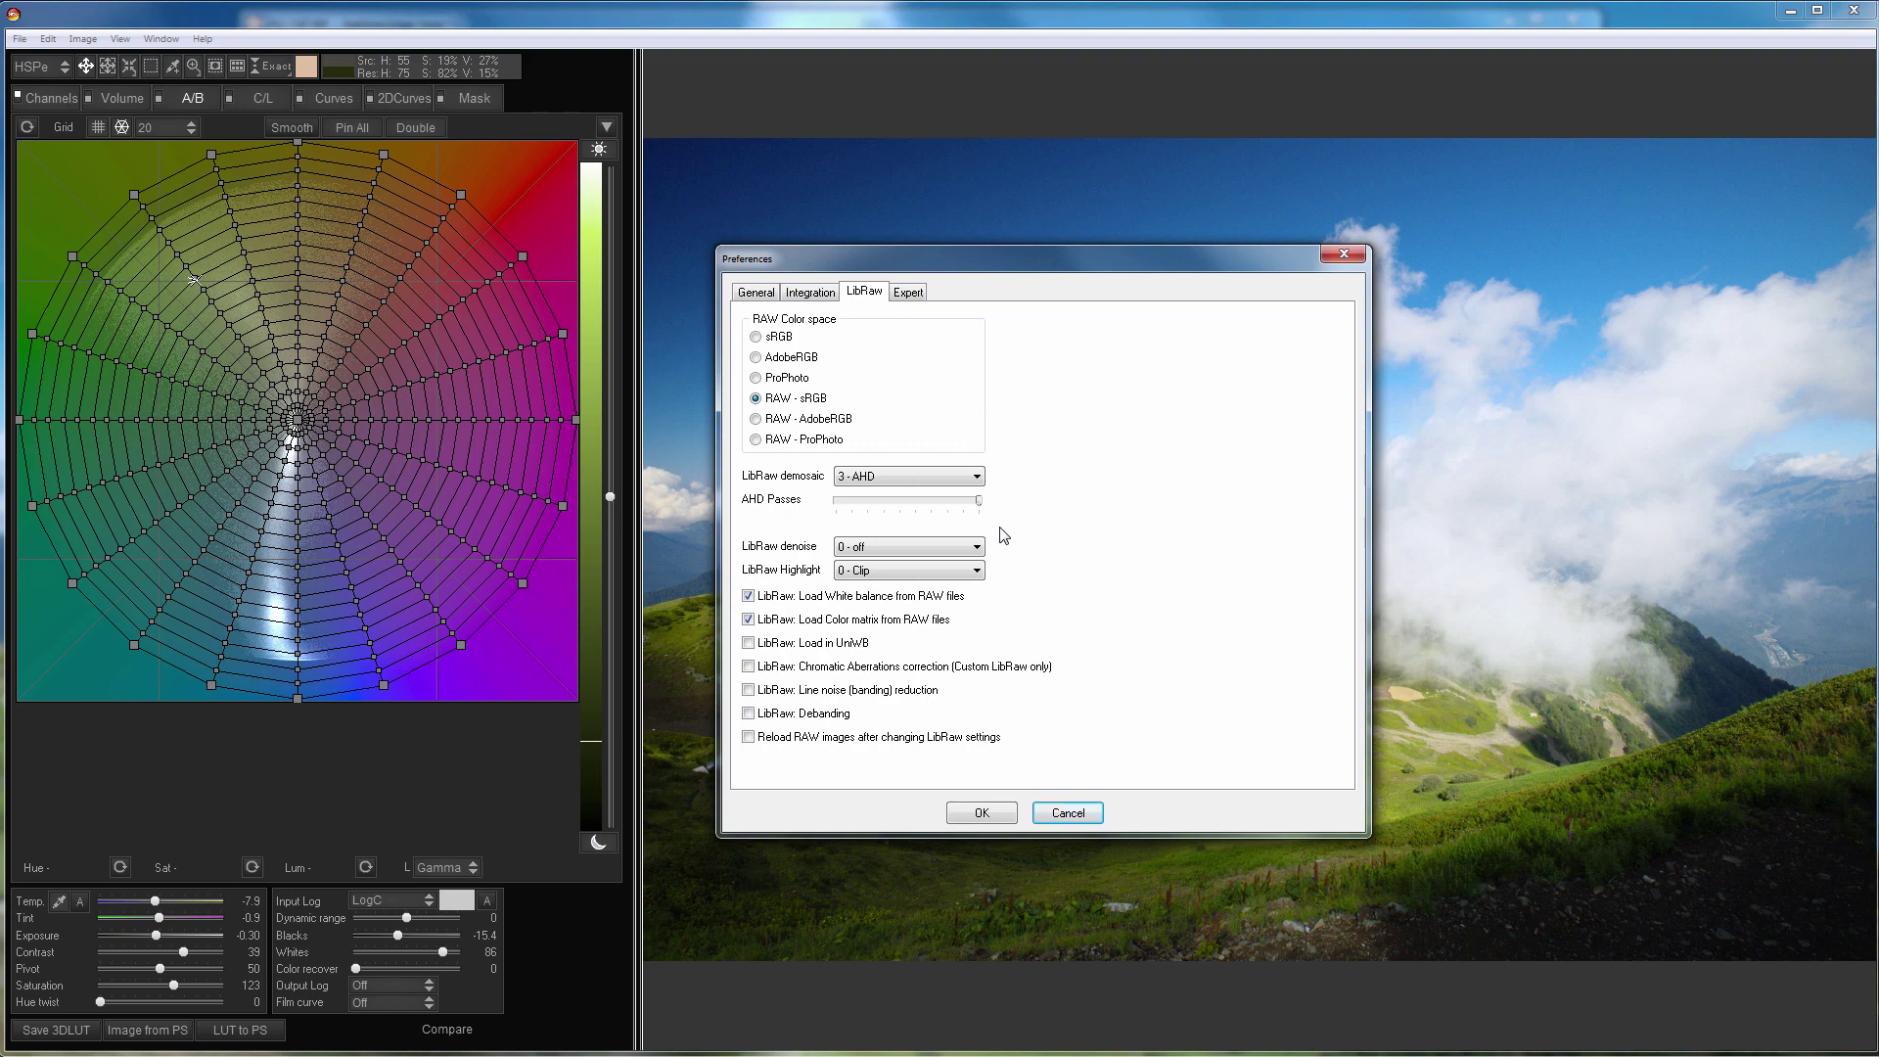
click(971, 548)
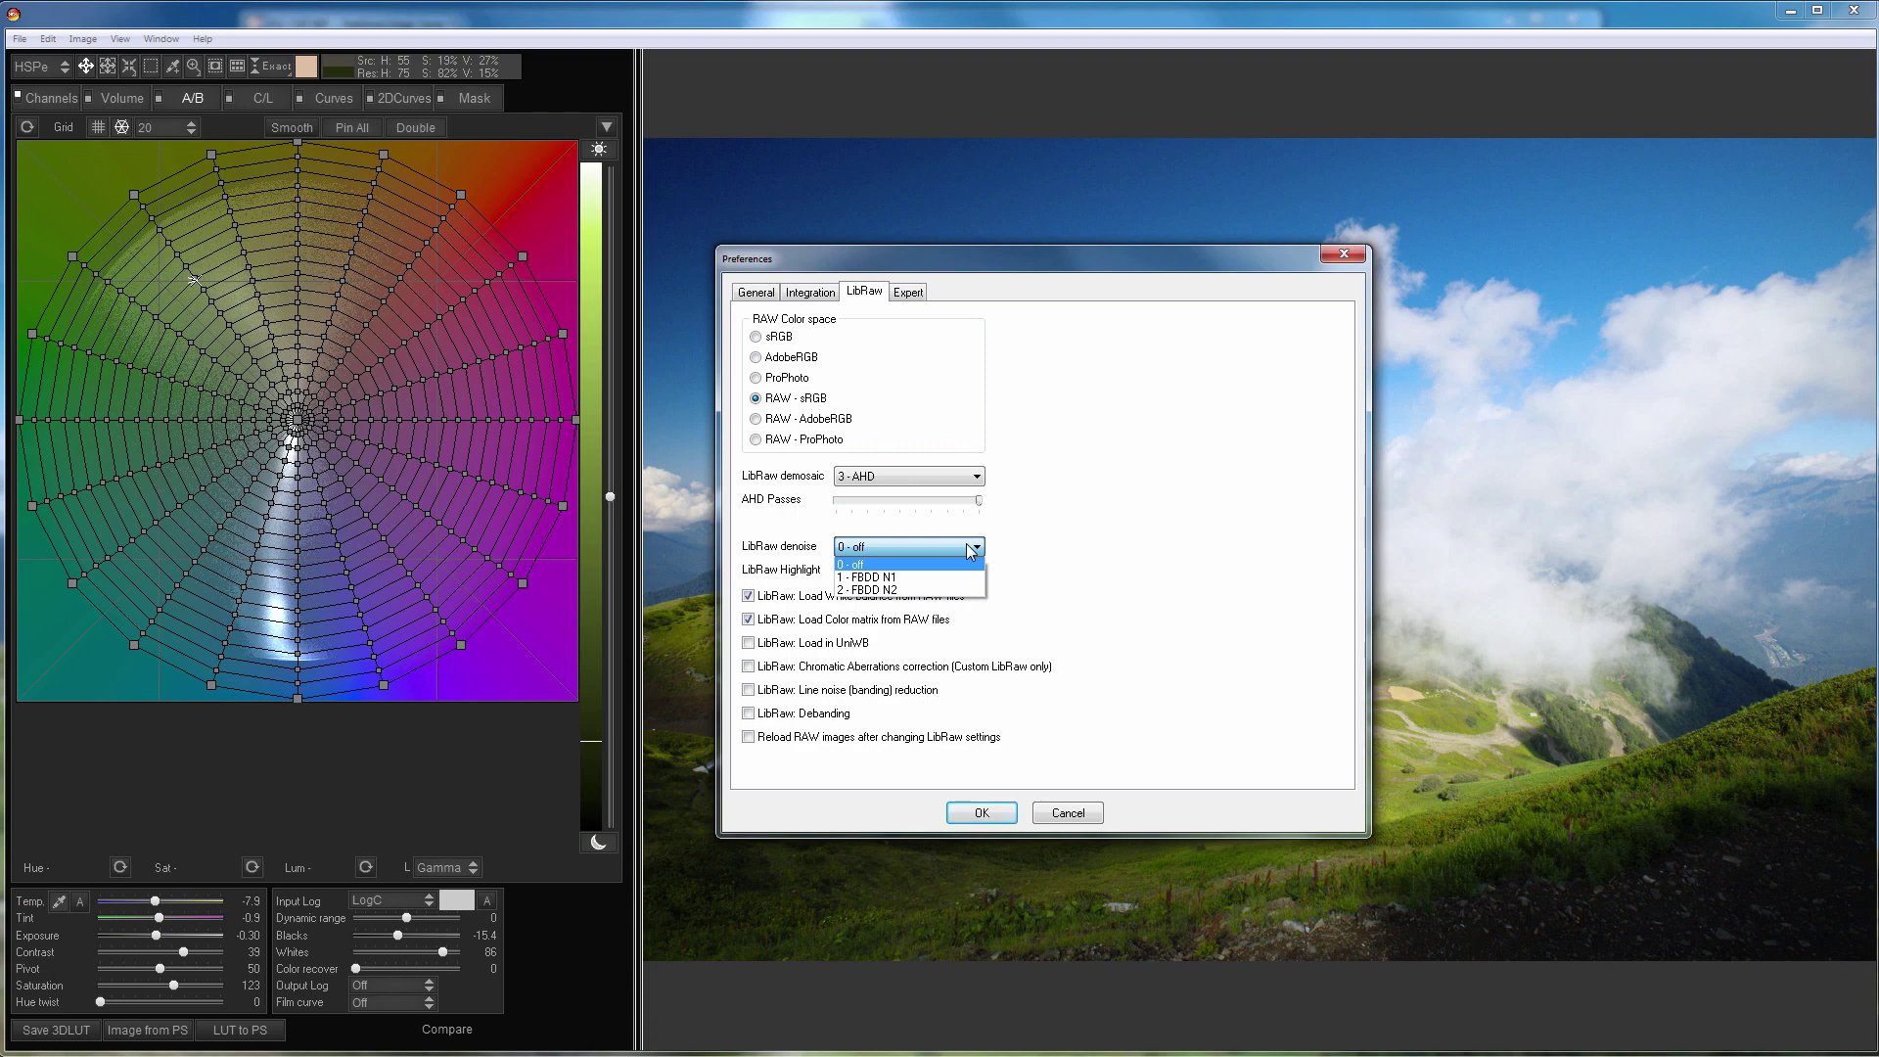
click(1011, 536)
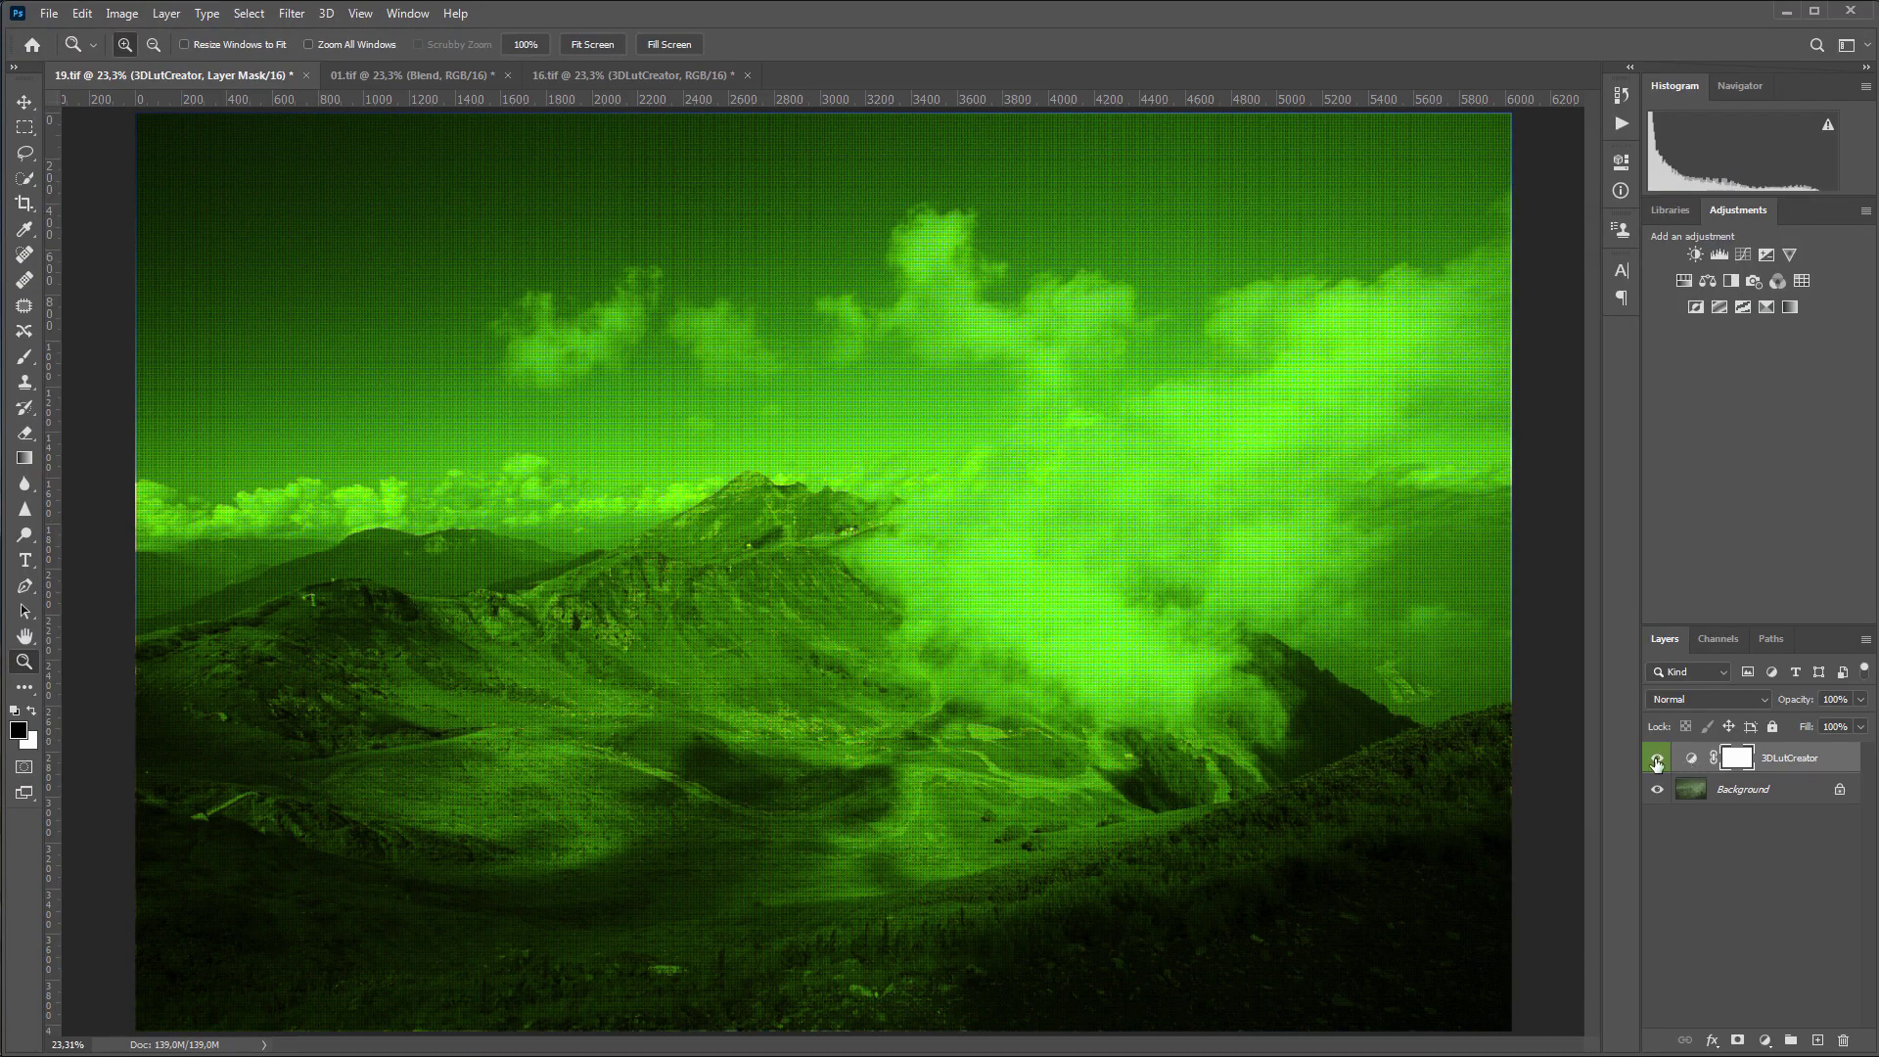
click(1656, 760)
click(1657, 761)
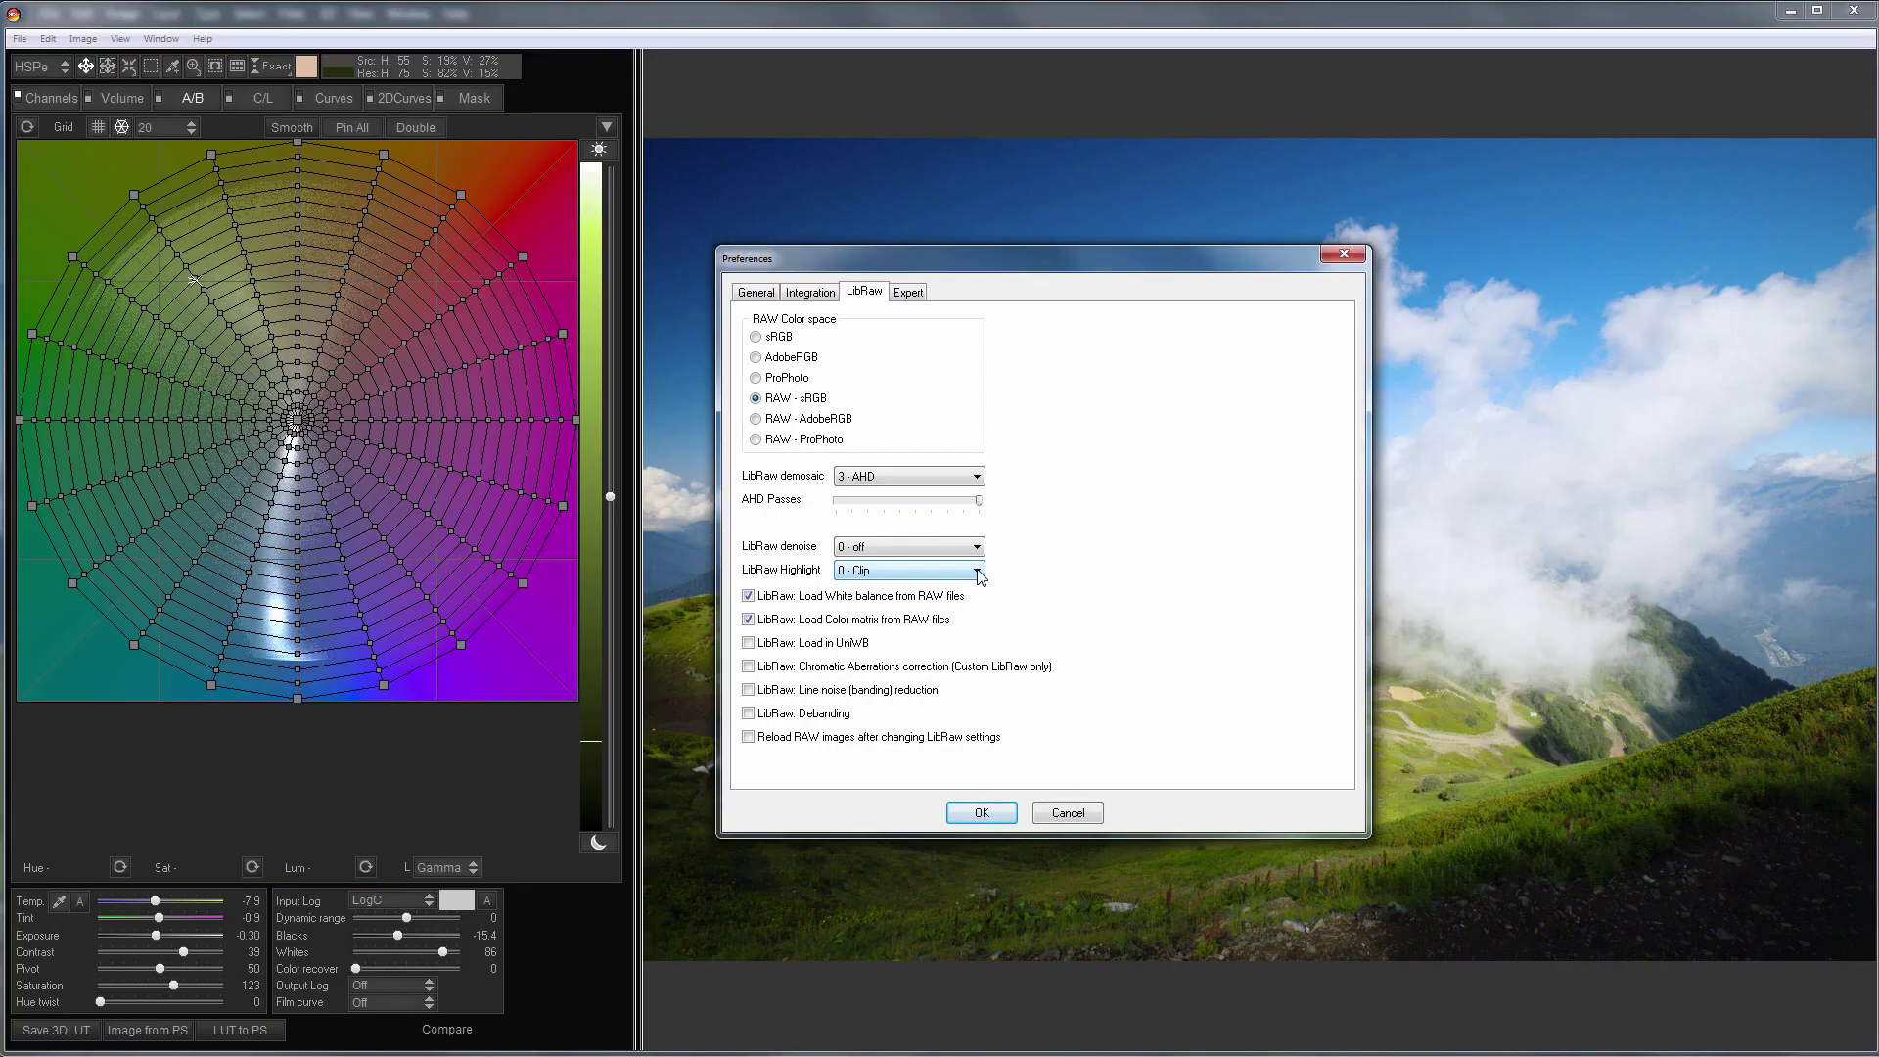
Review the LibRaw highlight recovery modes, keeping 0 - Clip selected
click(977, 572)
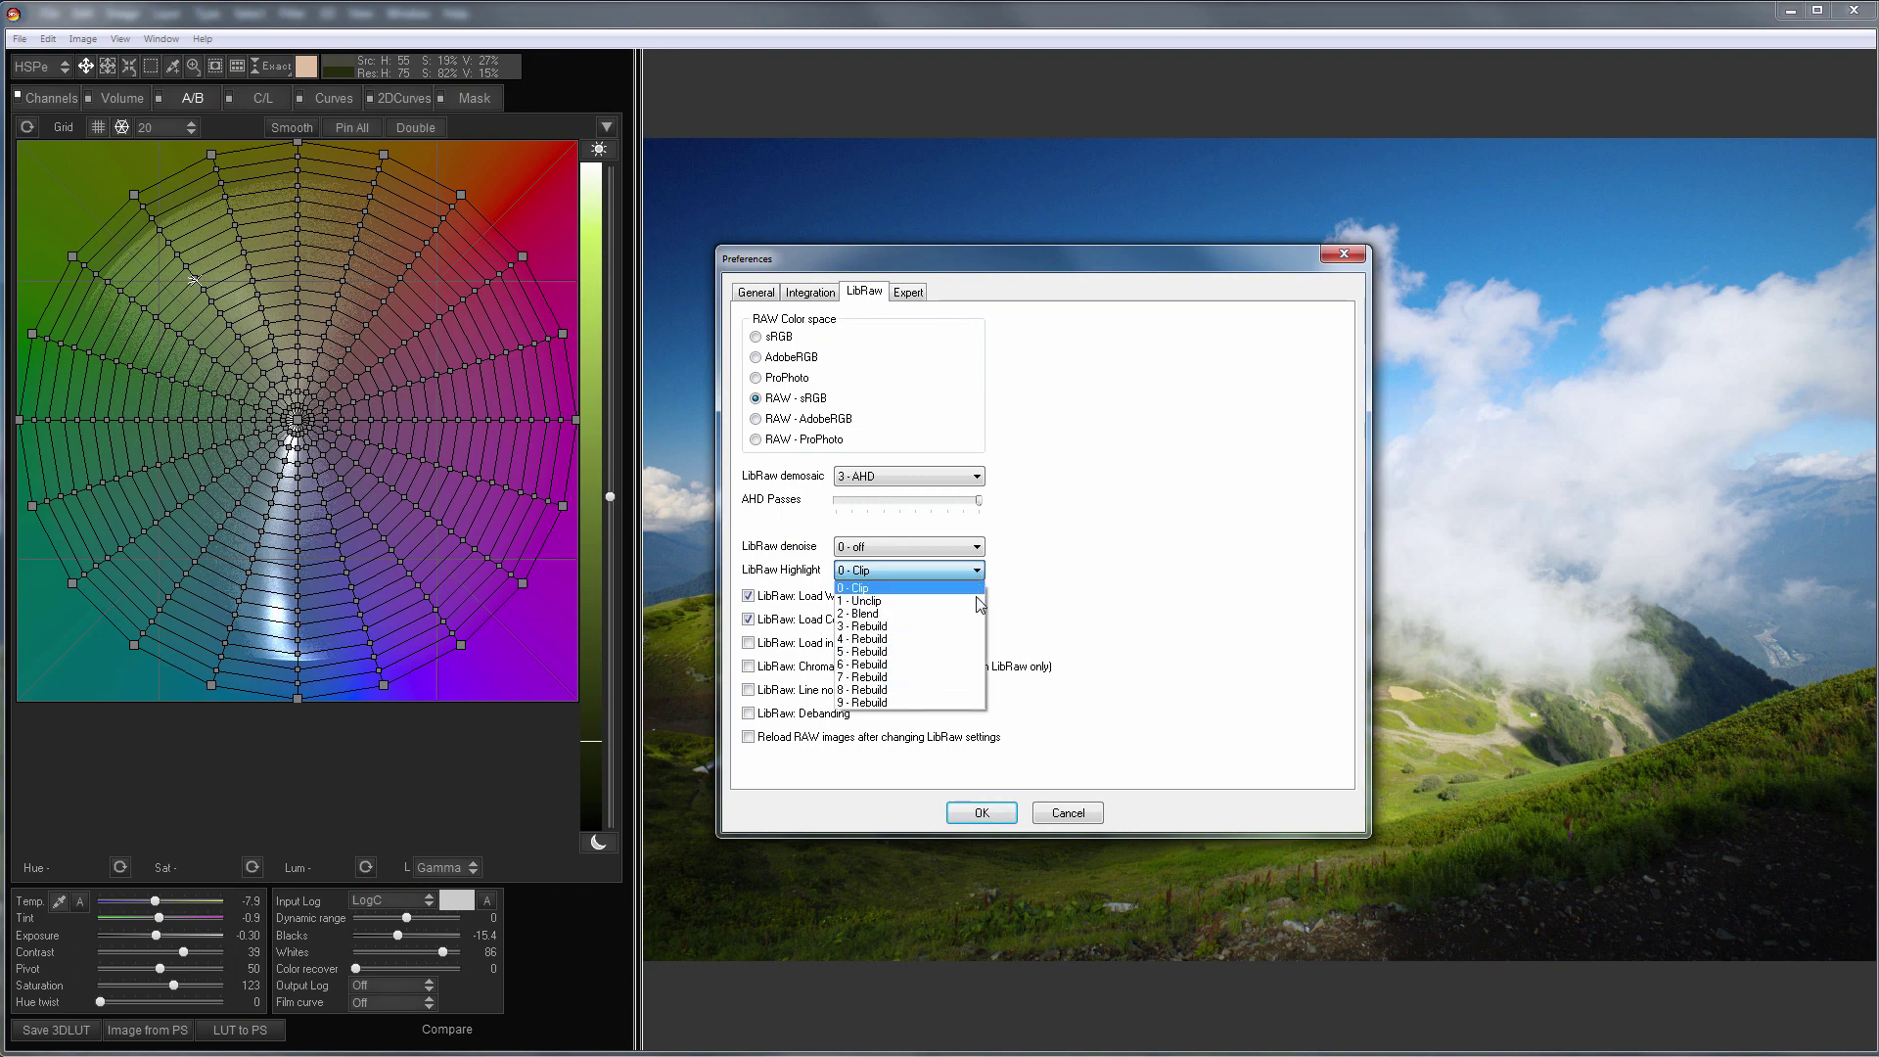
click(1020, 596)
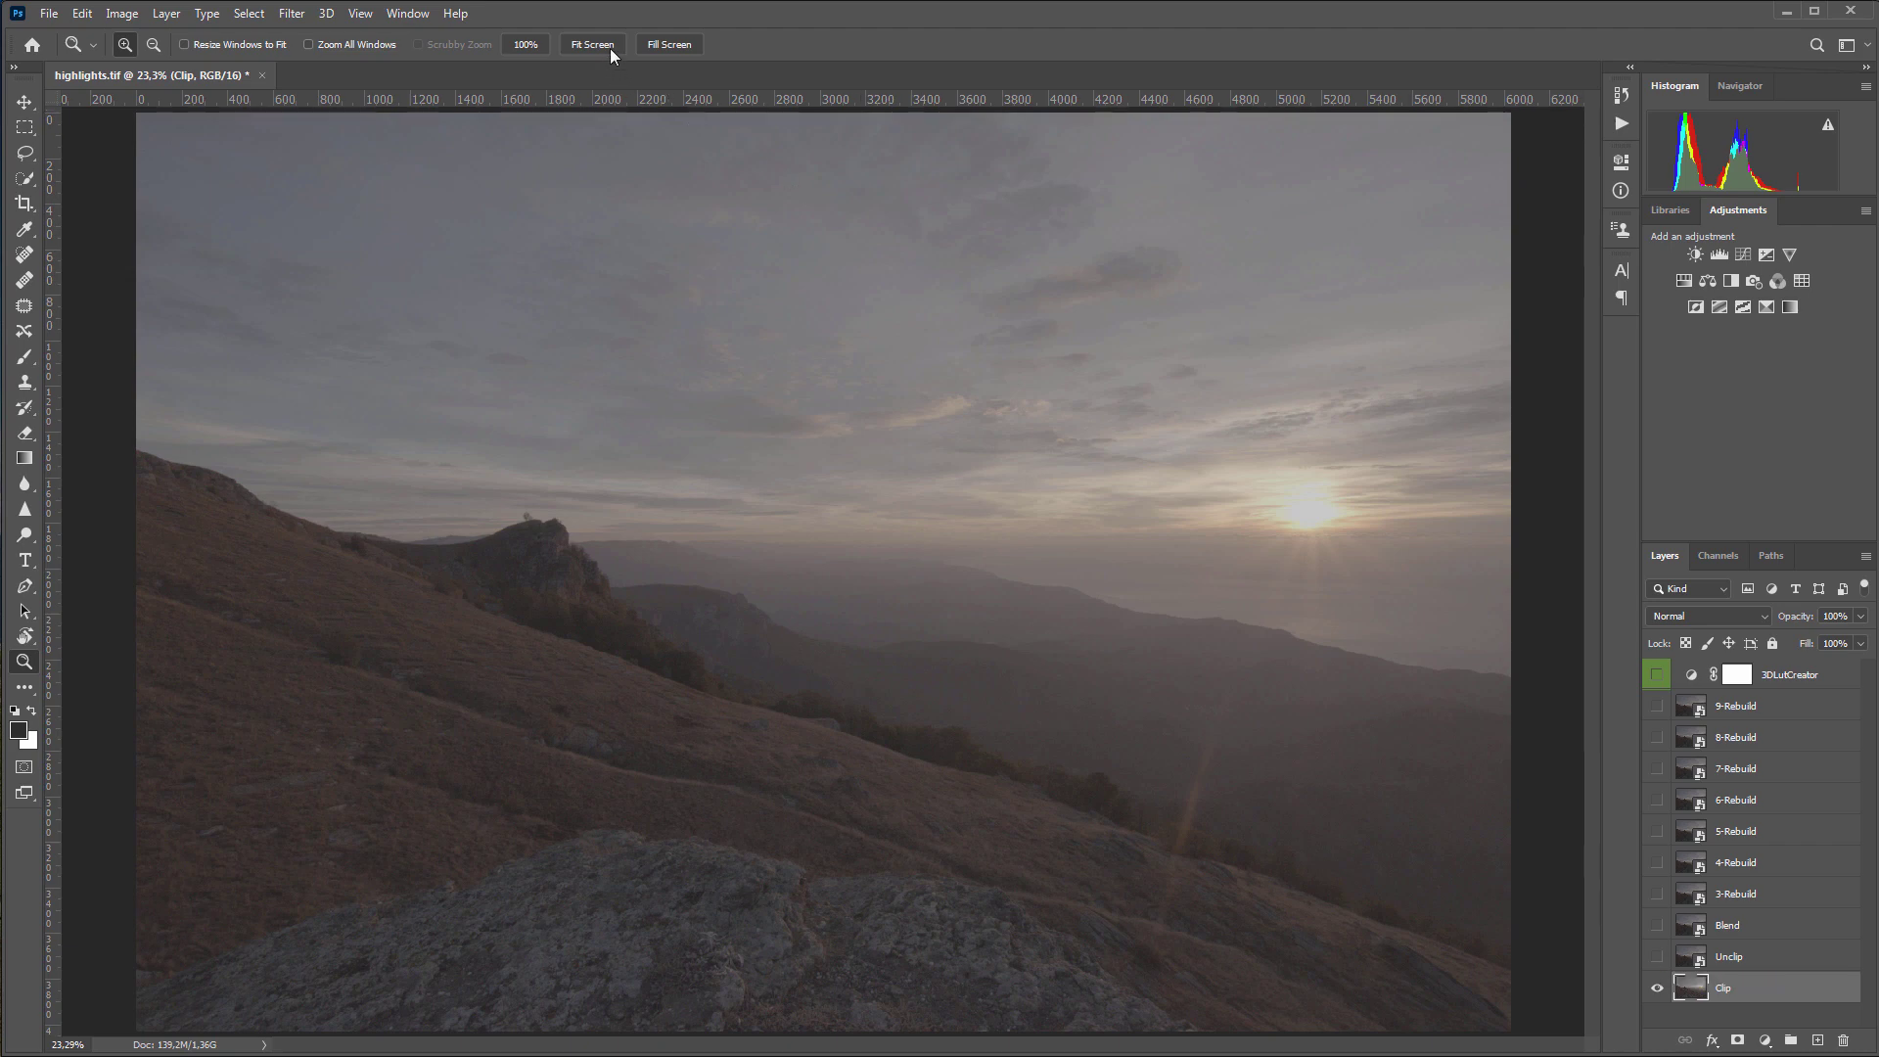
click(536, 47)
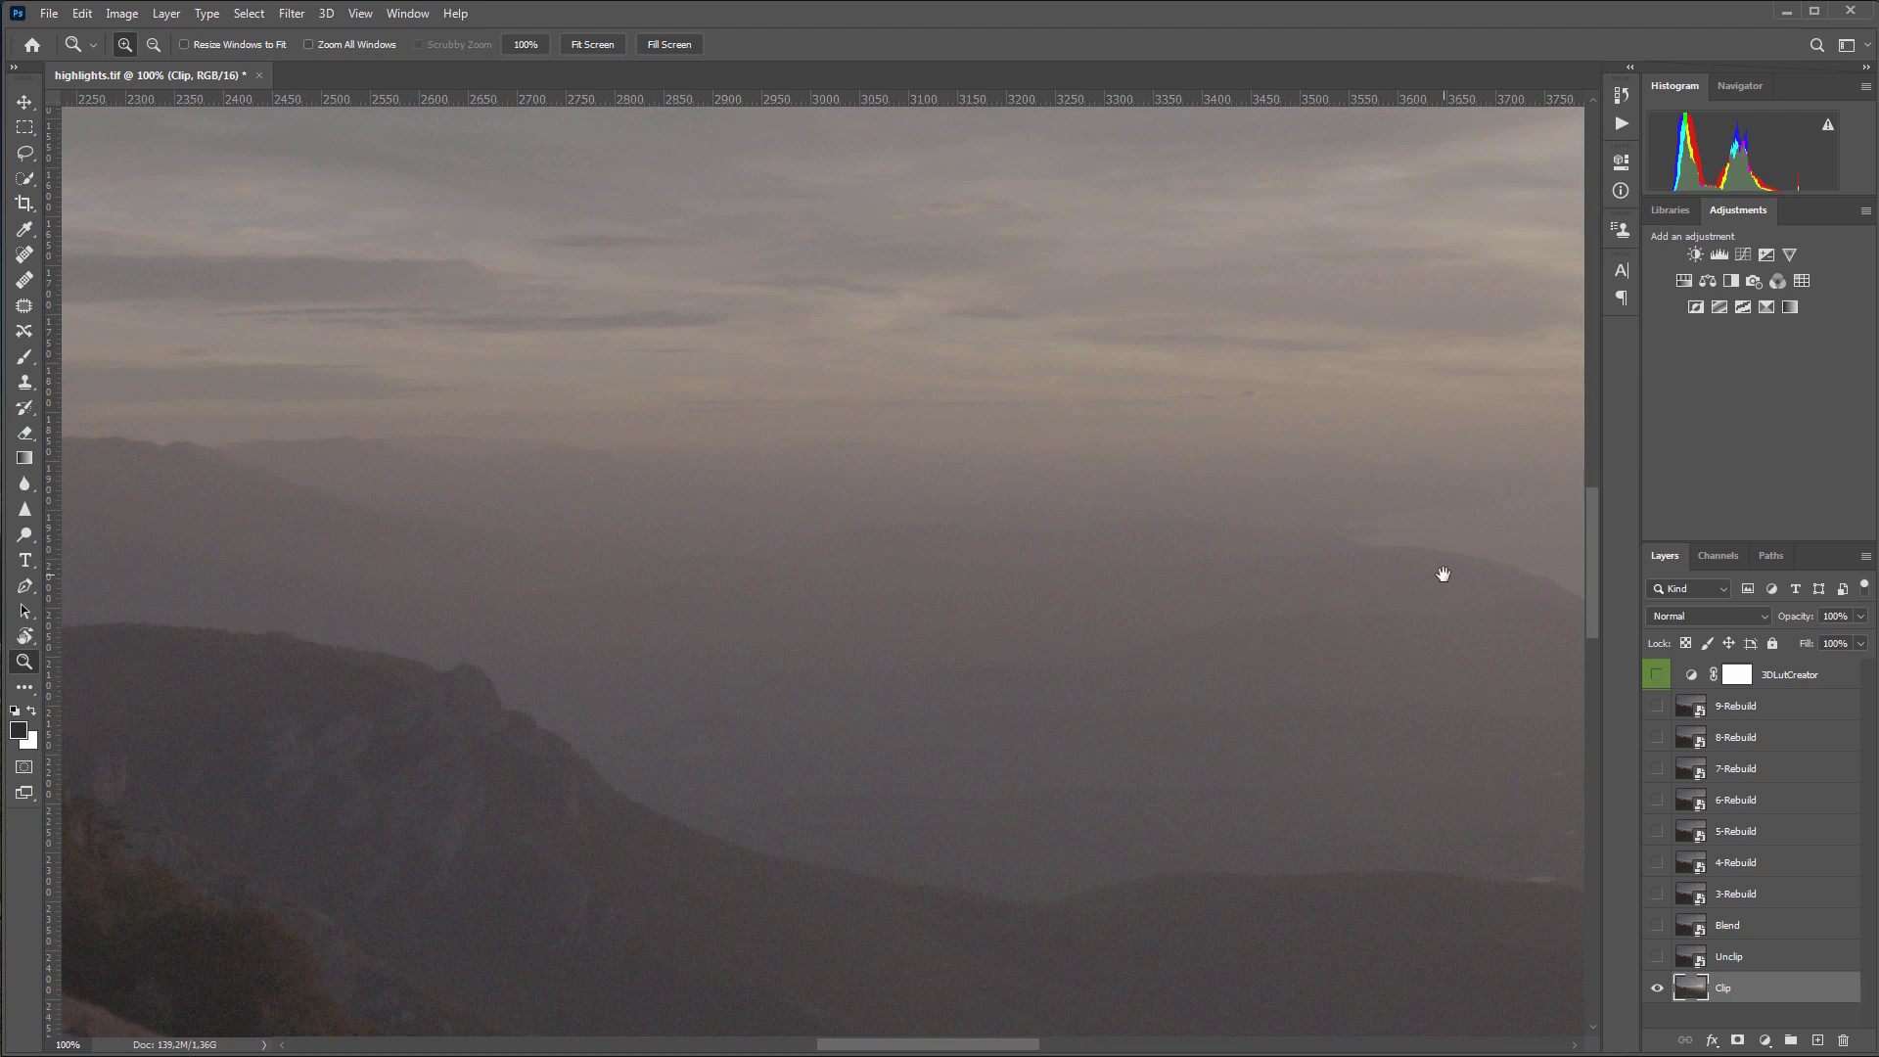
drag(1443, 574, 252, 583)
drag(1459, 486, 872, 647)
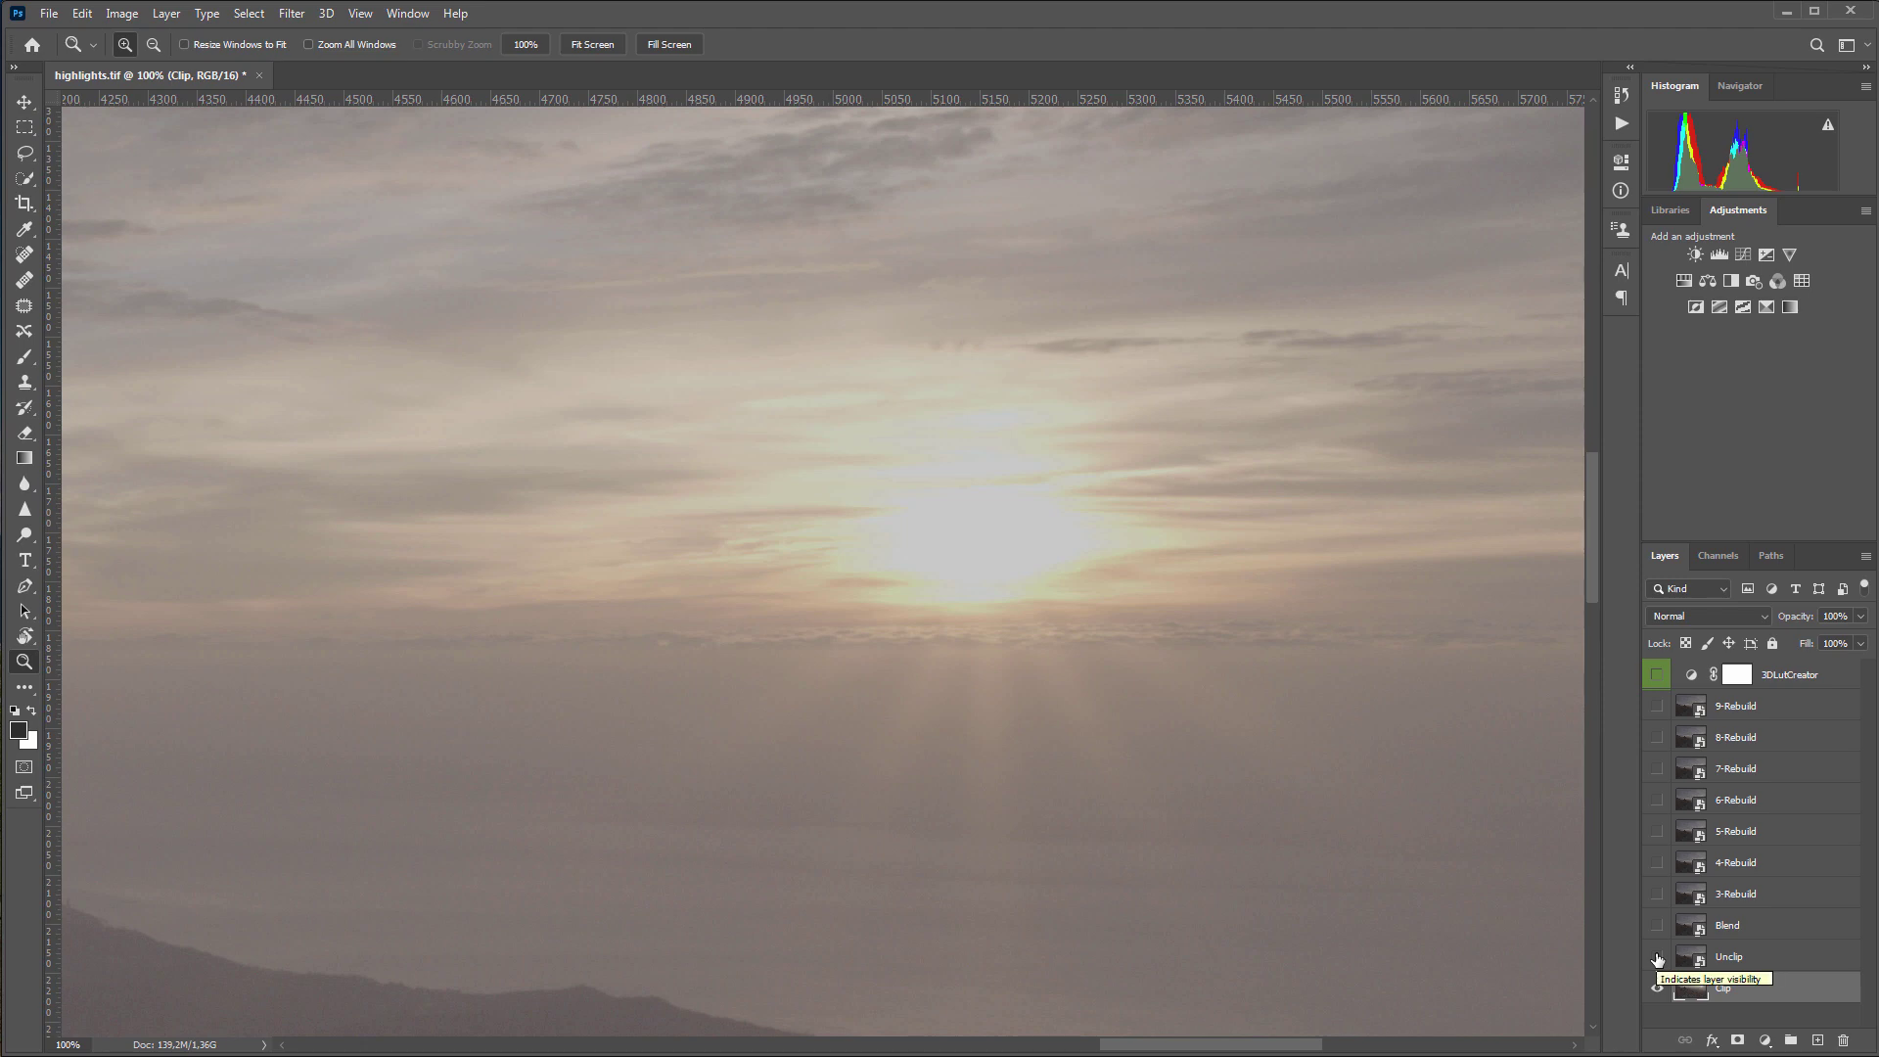
click(1657, 959)
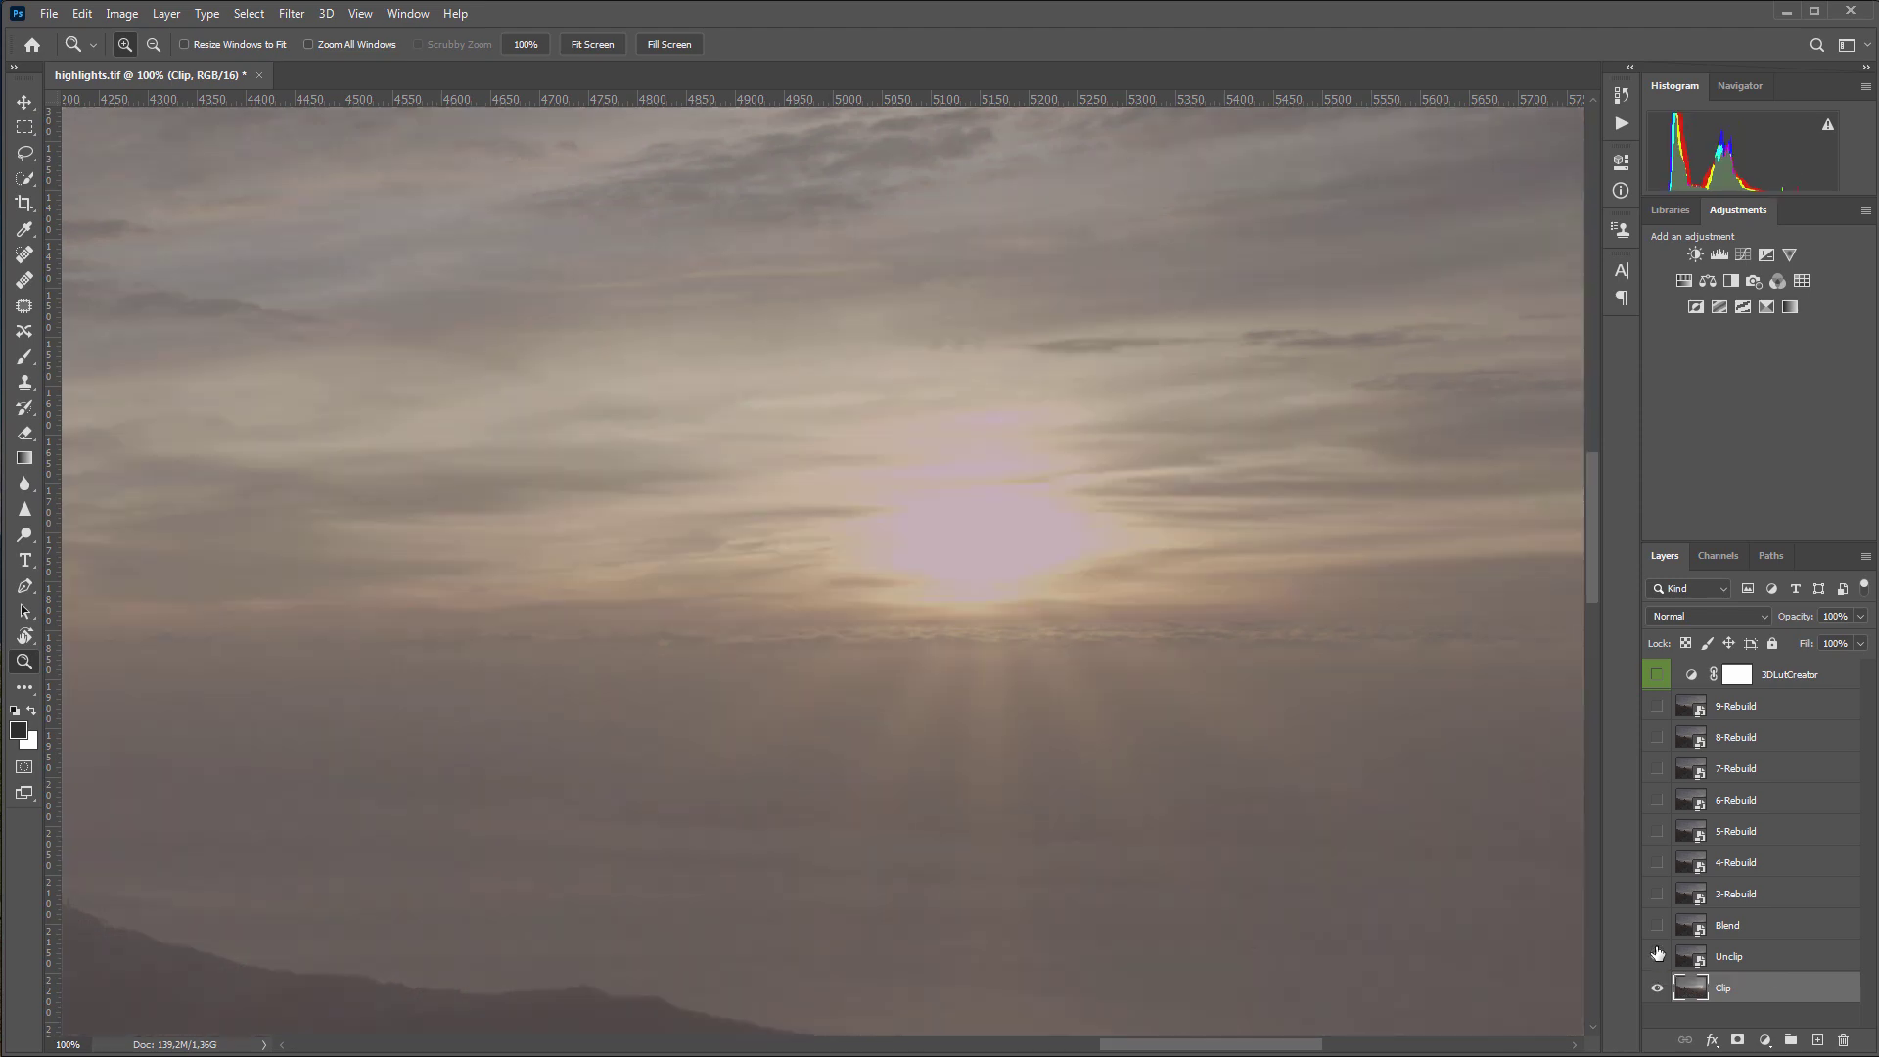
click(1657, 927)
click(1656, 895)
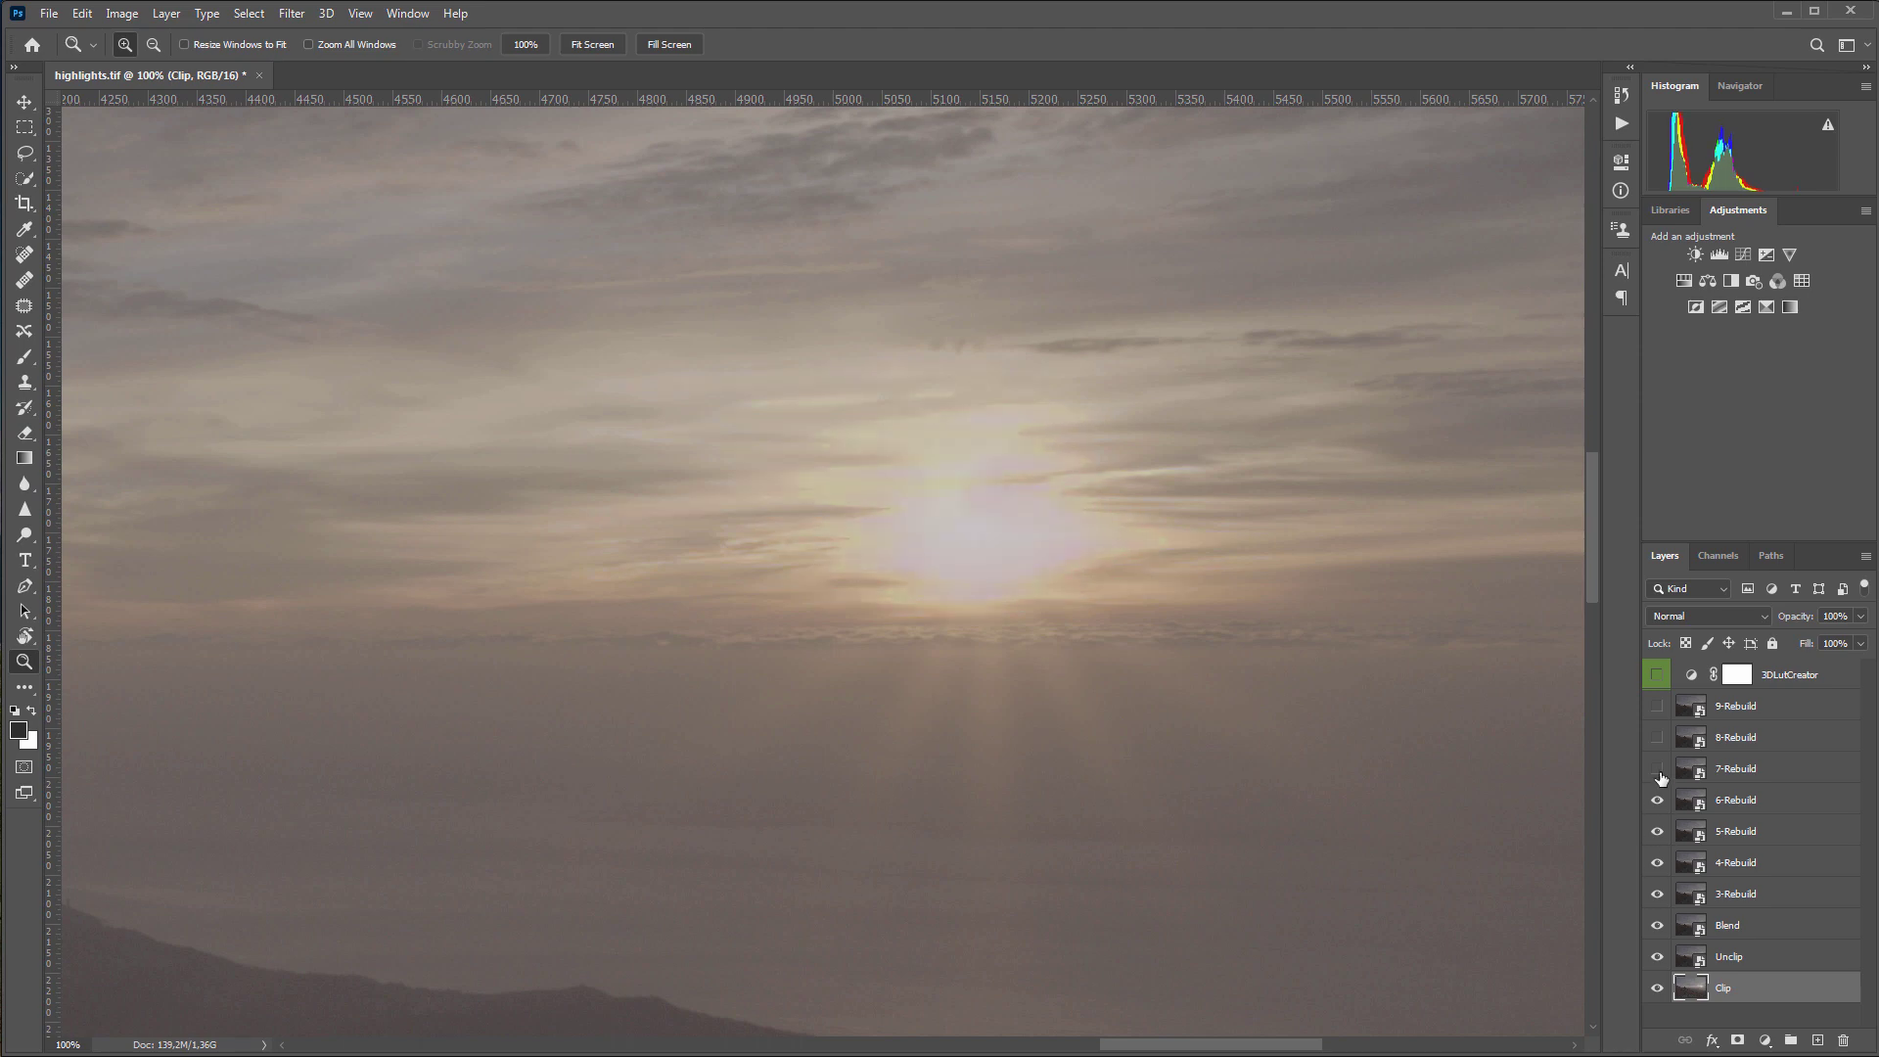
click(1657, 706)
key(ctrl+0)
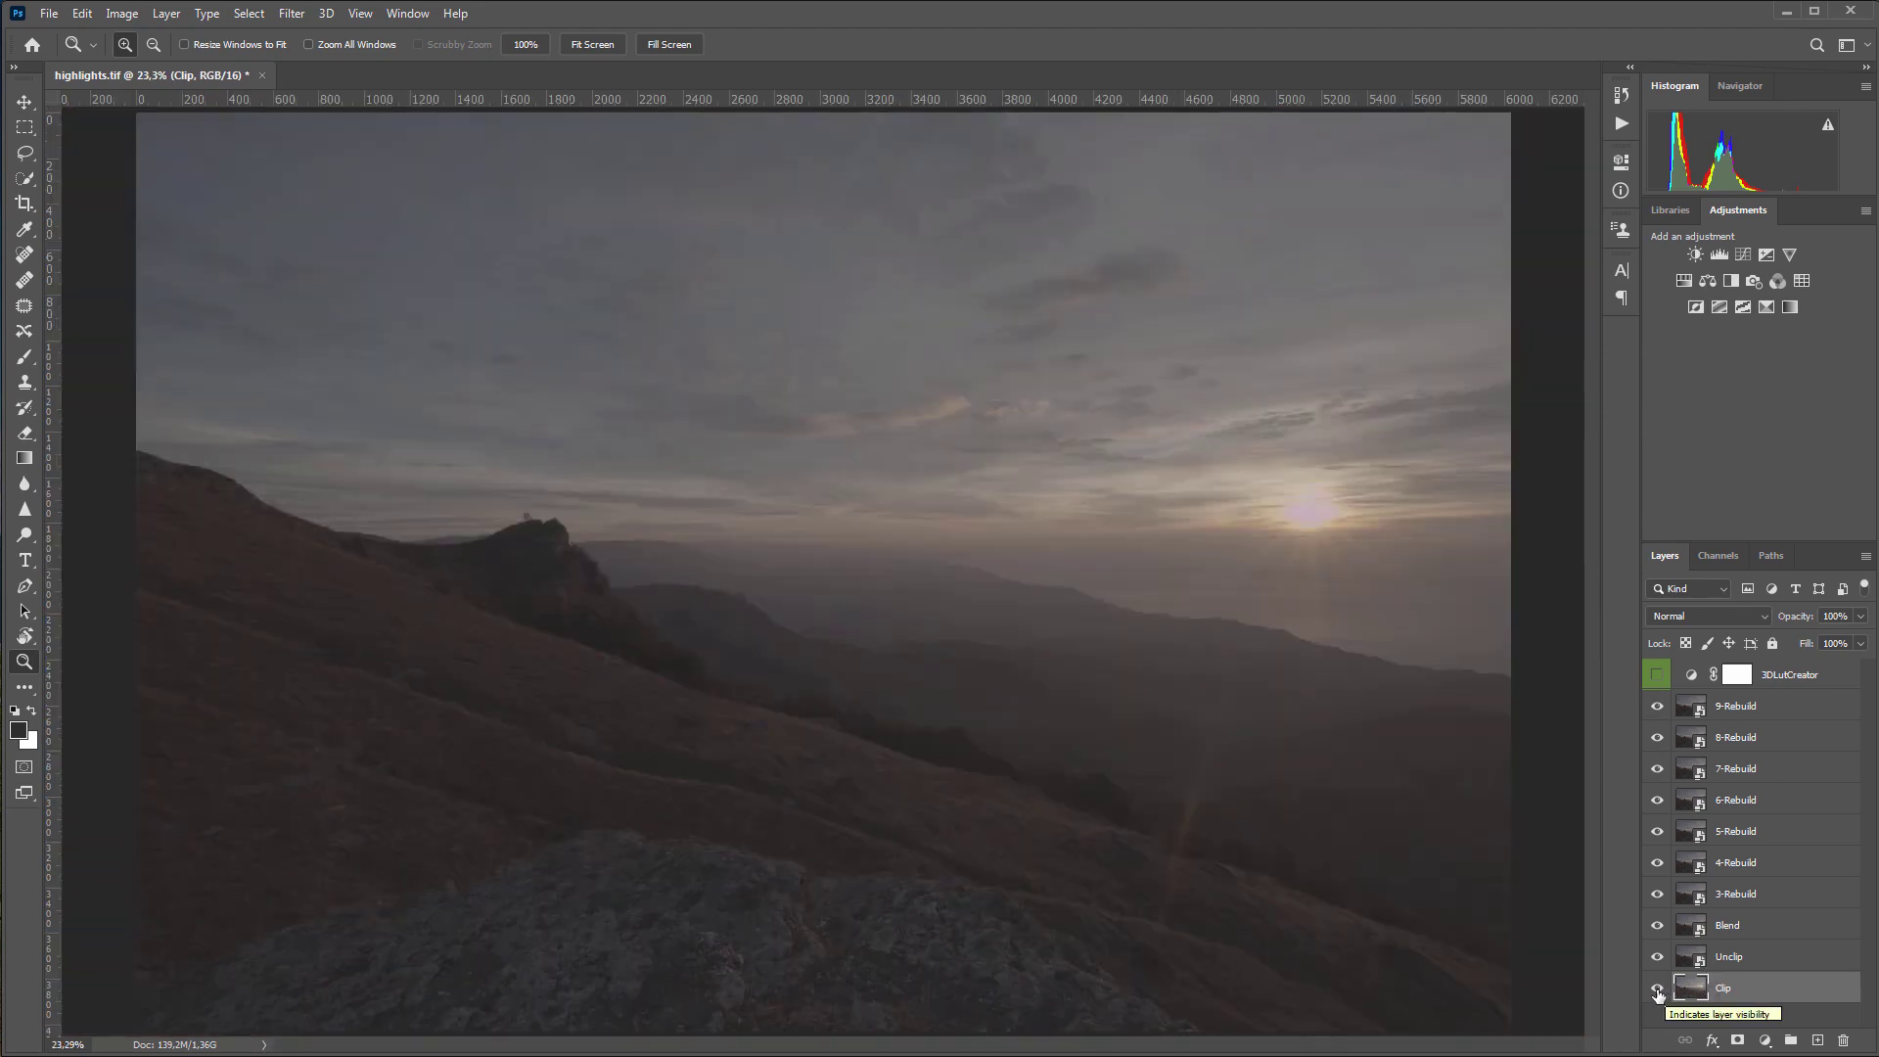
alt+click(1657, 988)
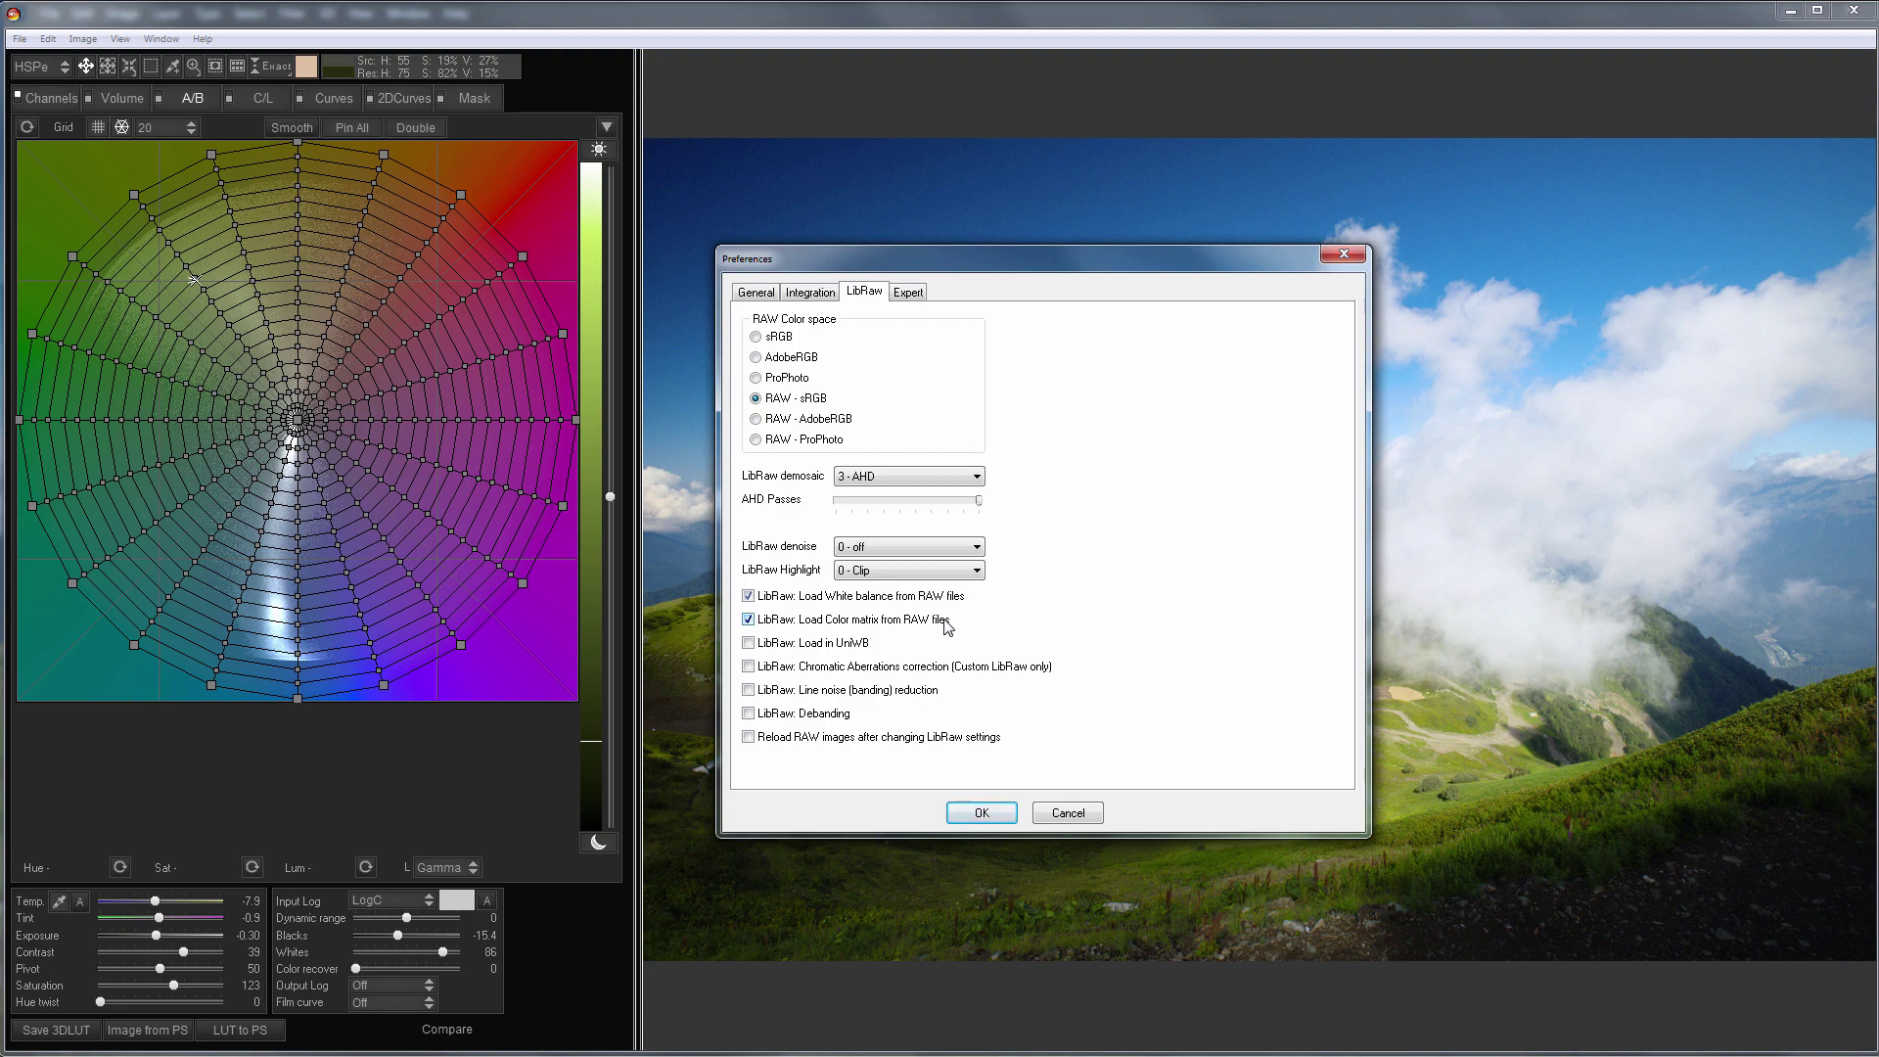
Close Preferences and toggle RGB Matrix channel mixing off and back on for comparison
click(1337, 255)
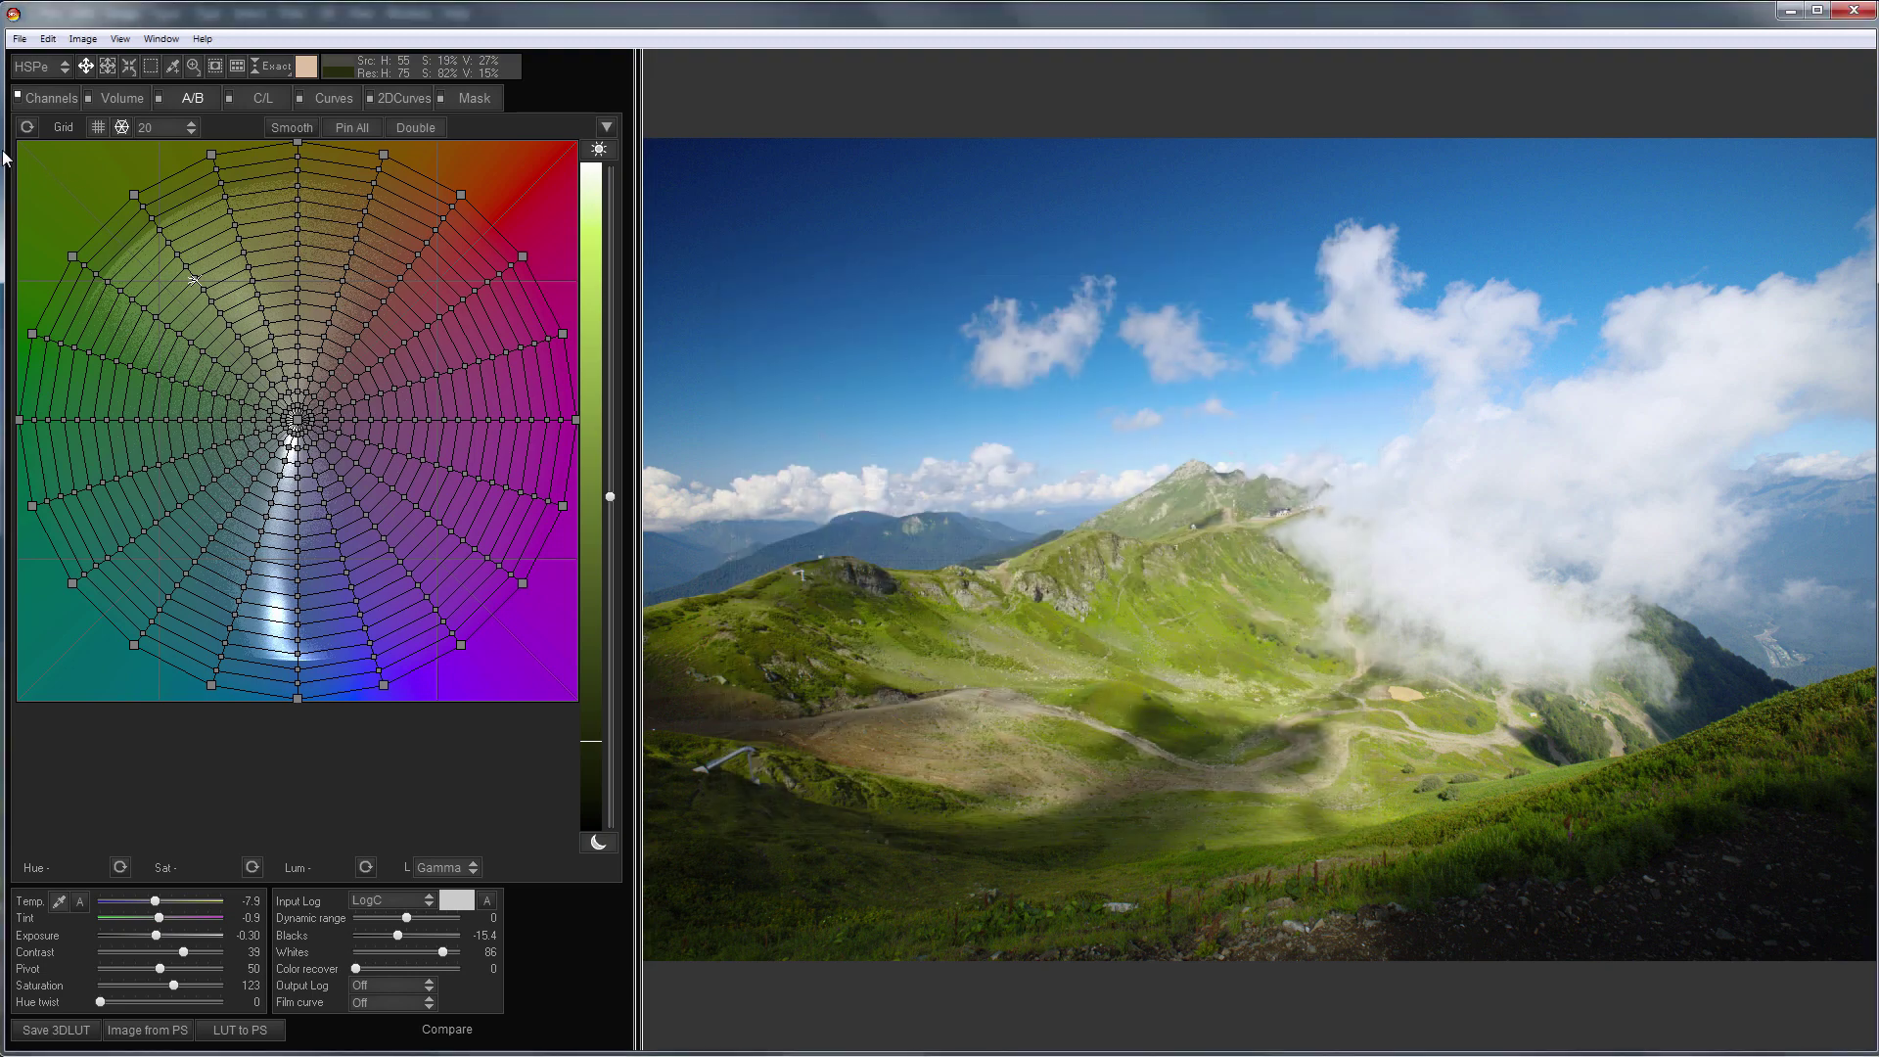
click(51, 98)
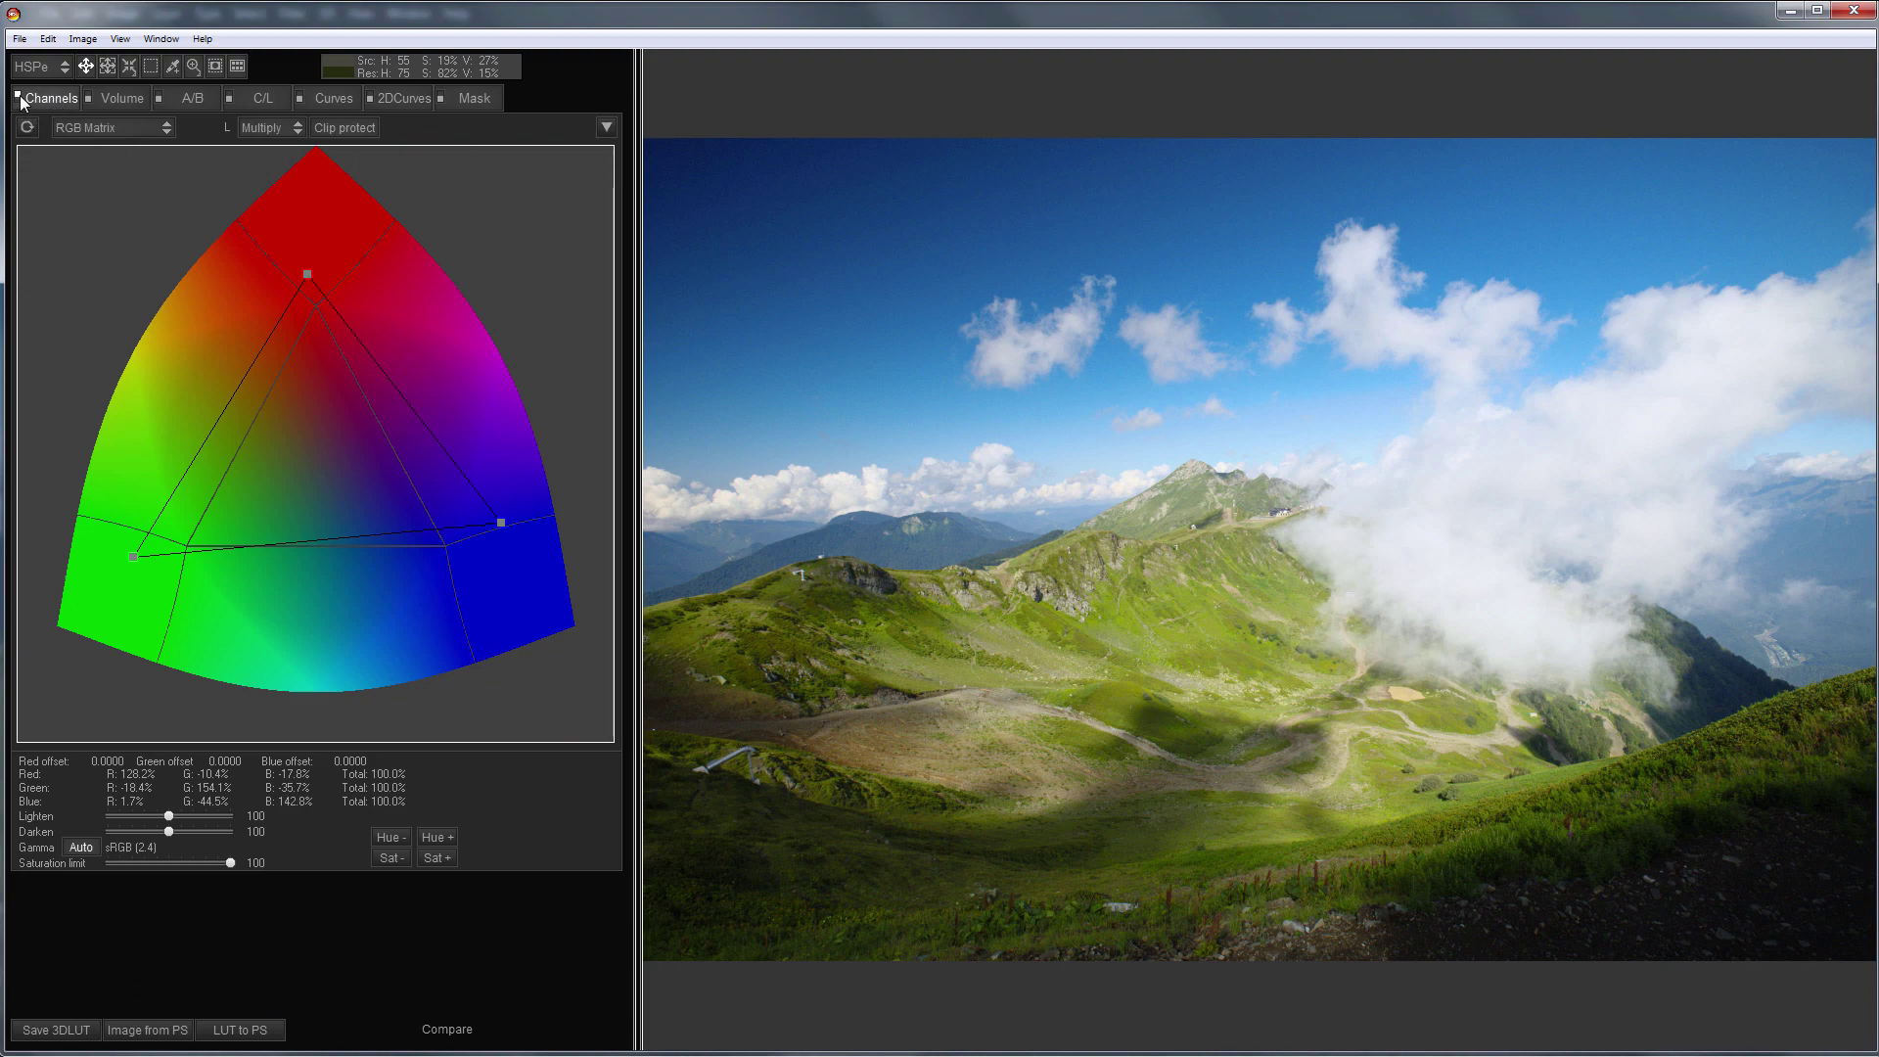
click(18, 99)
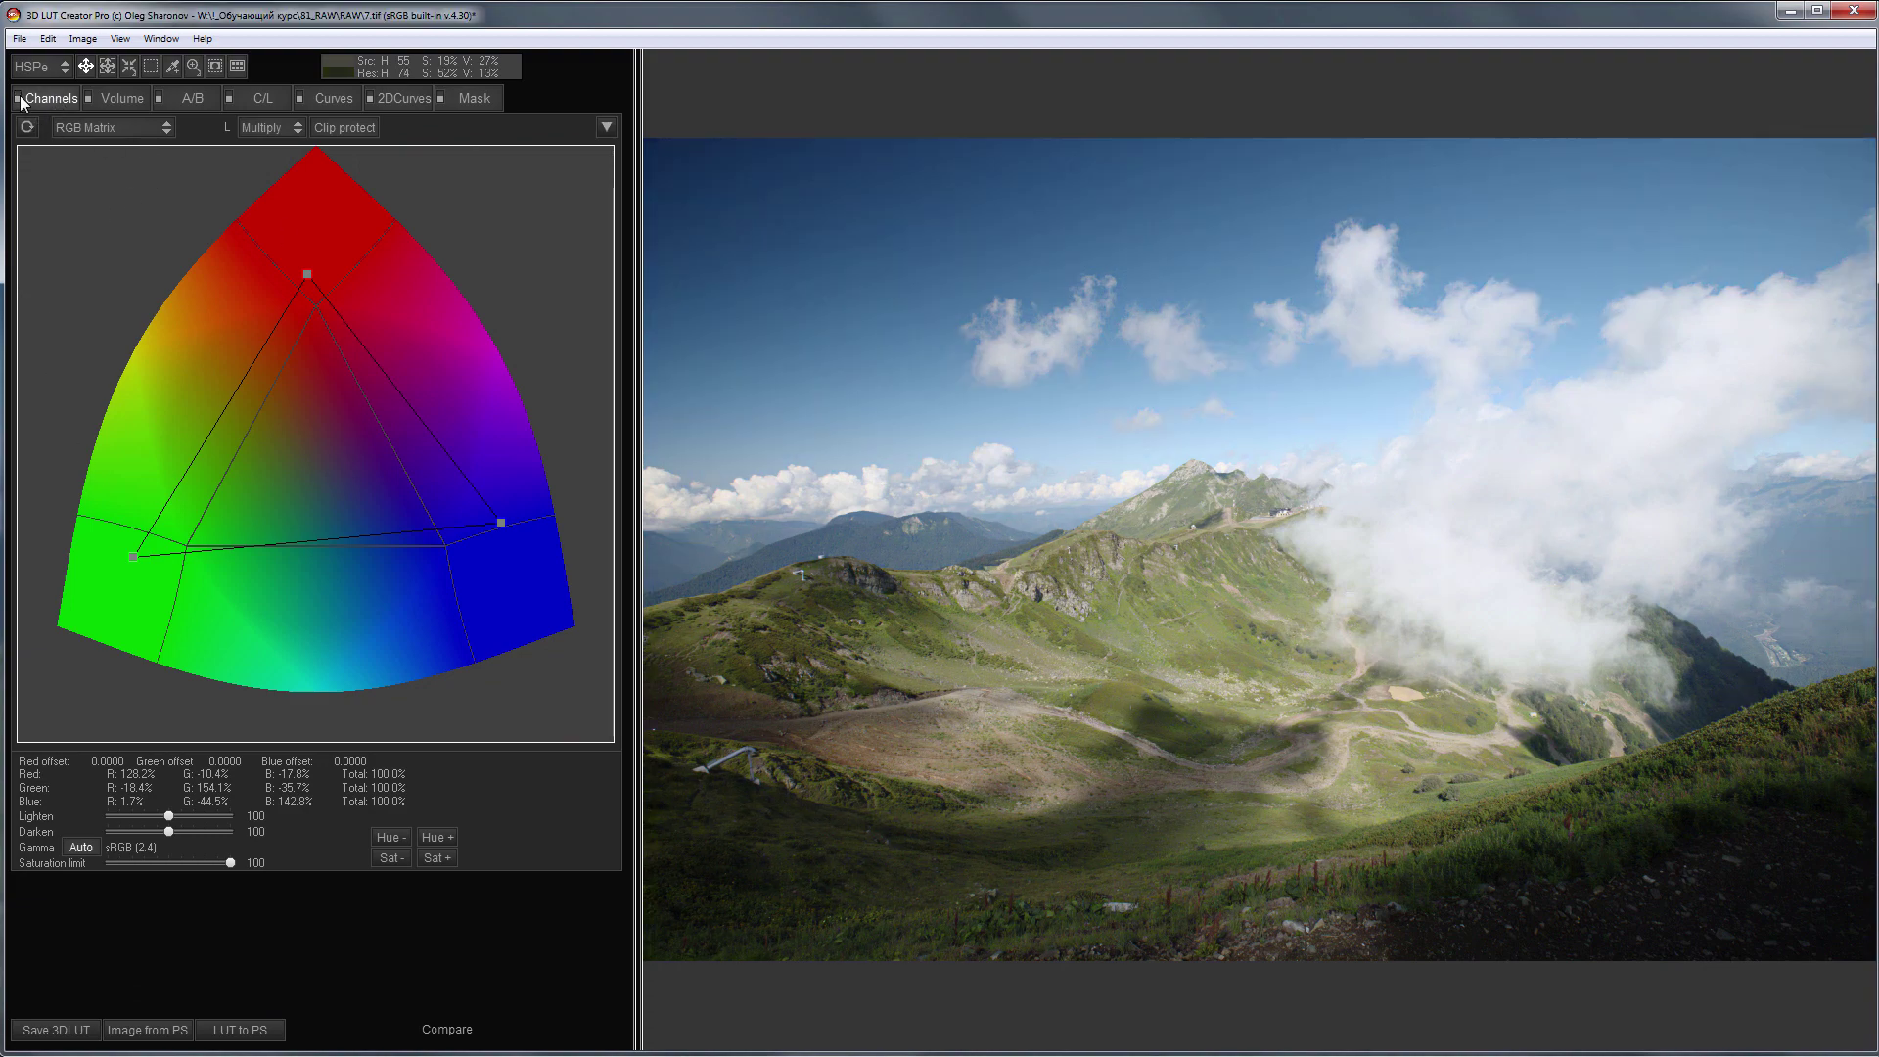
click(19, 99)
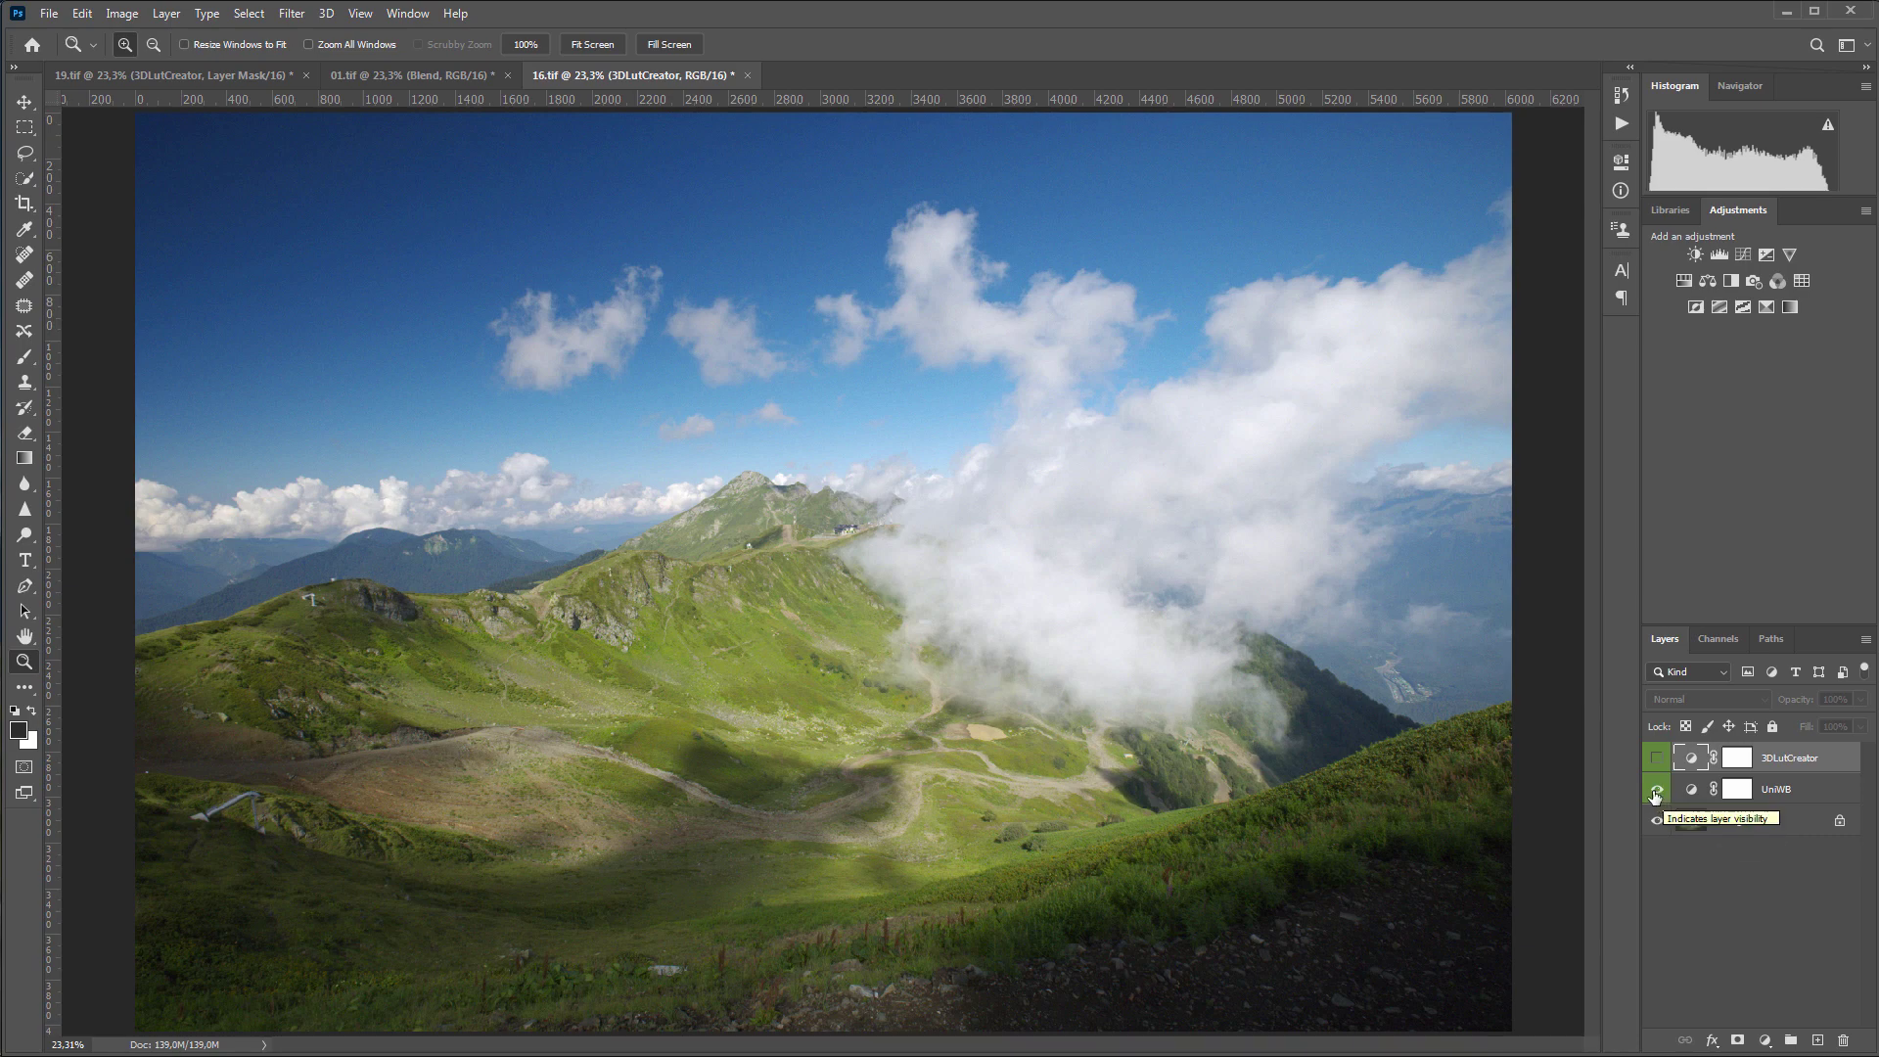
click(1654, 791)
click(1654, 791)
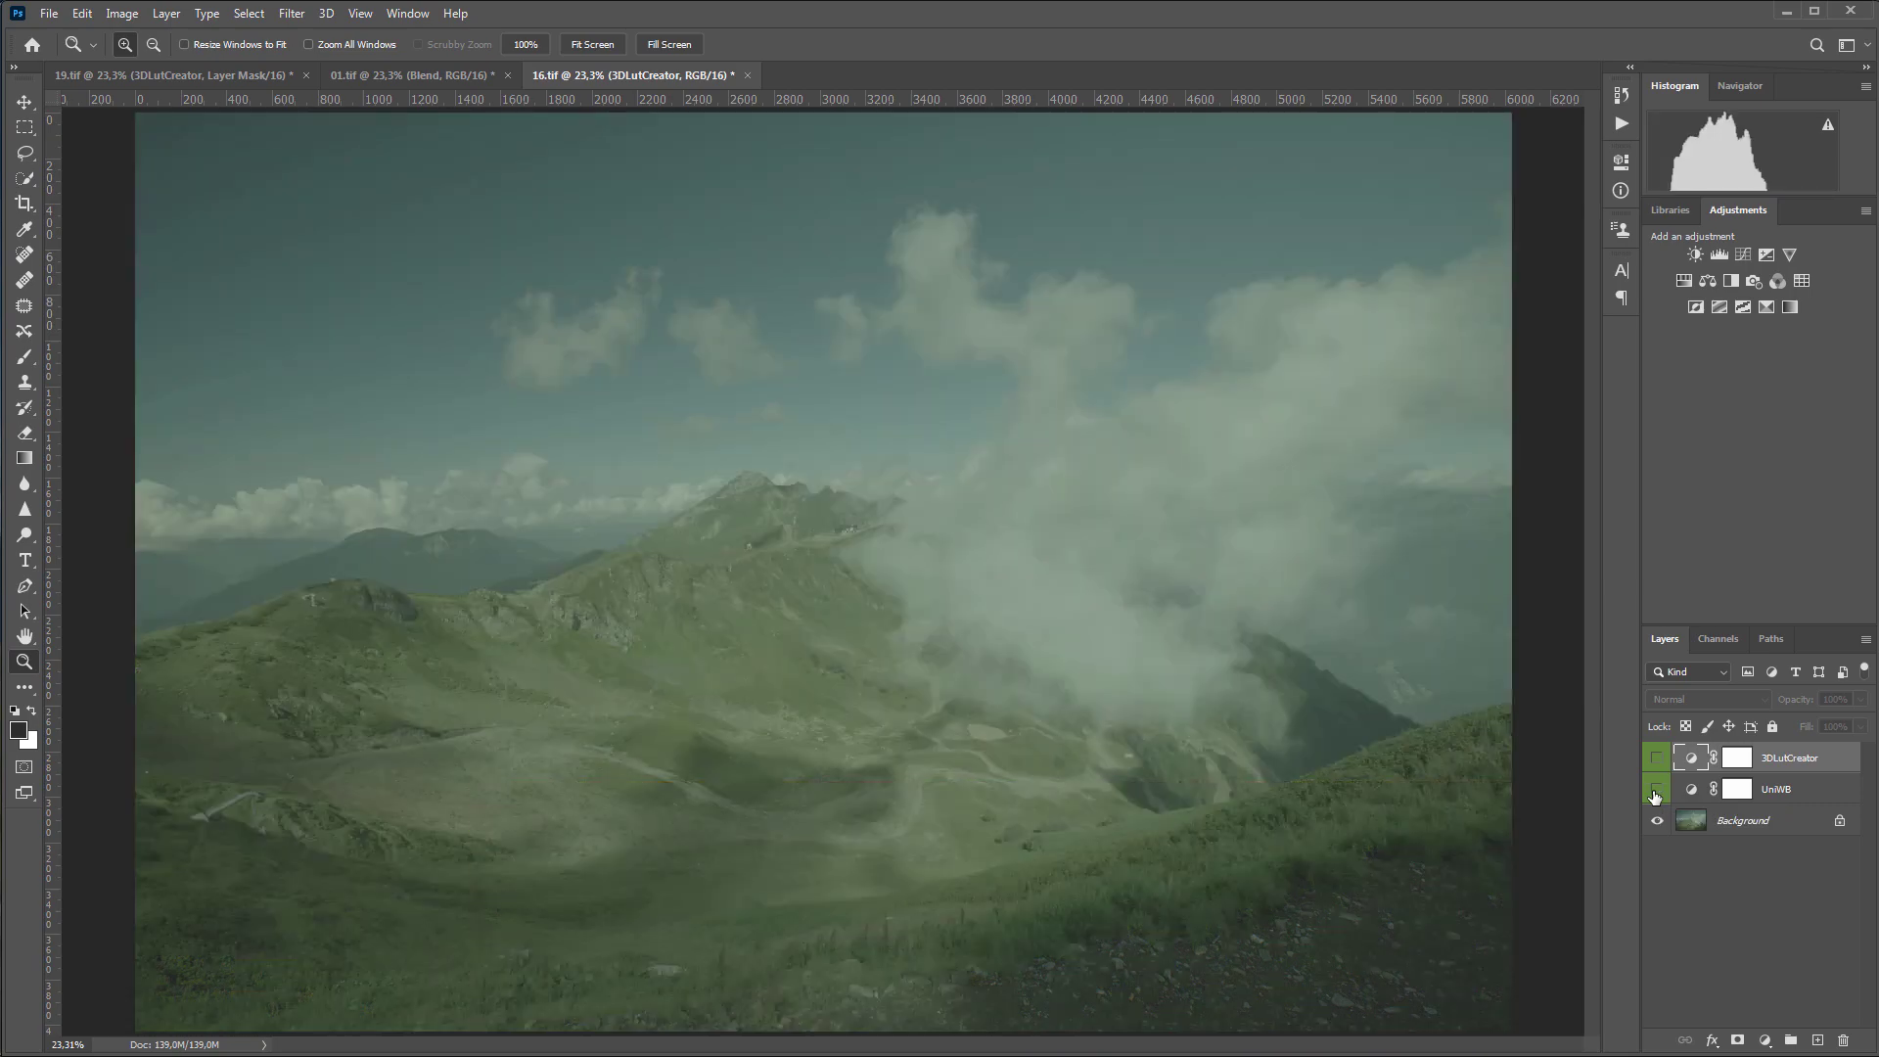
click(1718, 638)
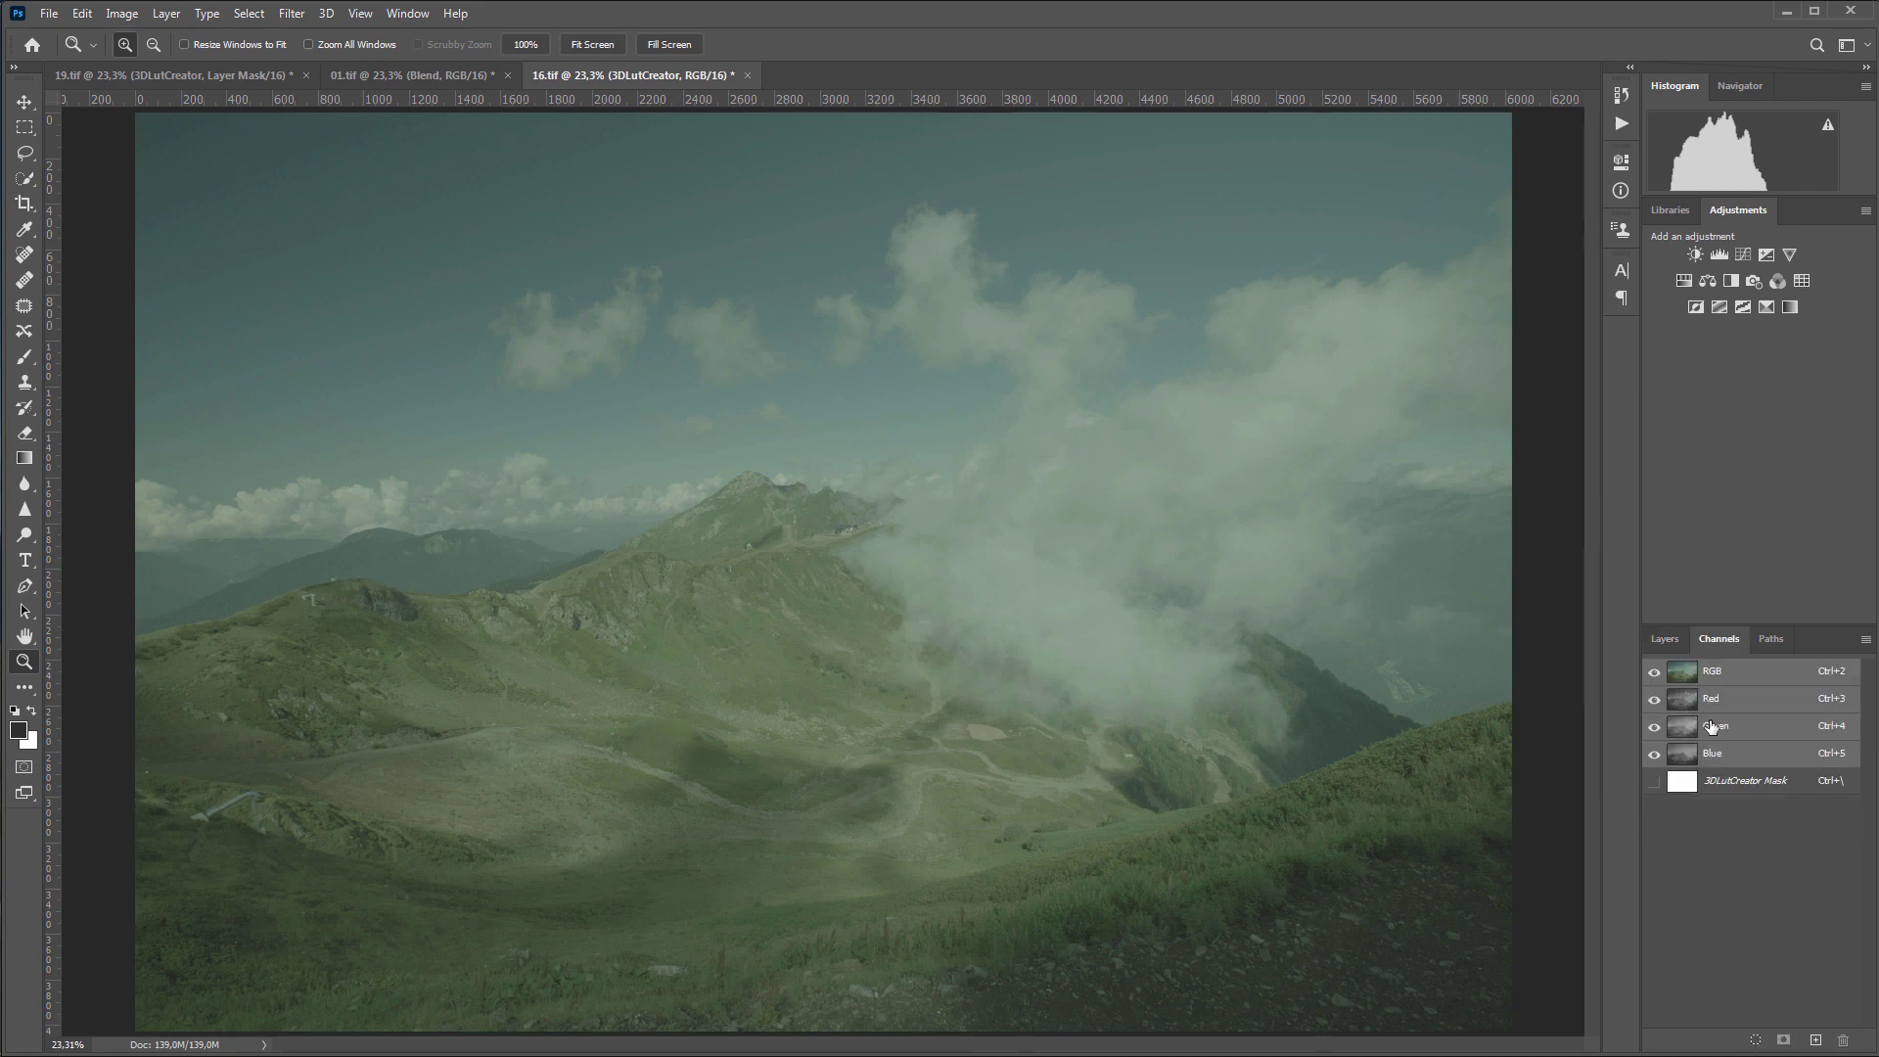
click(1711, 726)
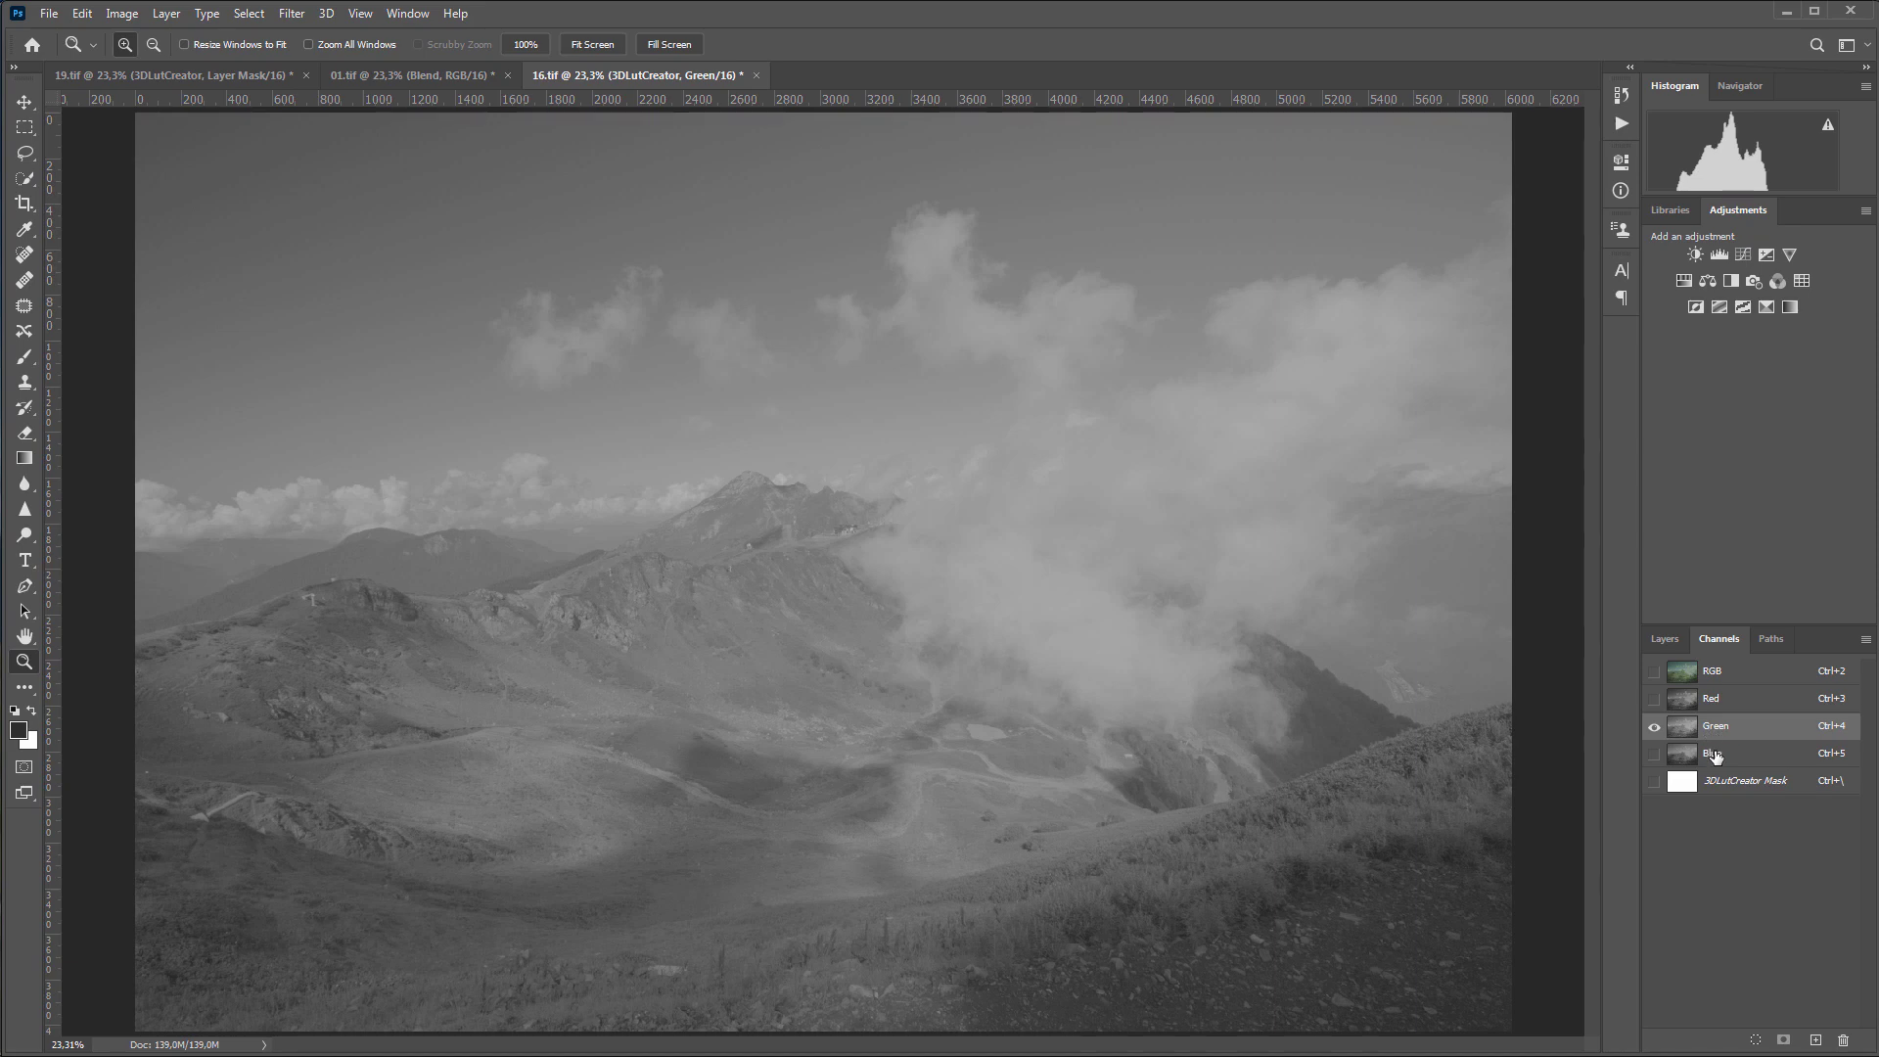
click(1677, 750)
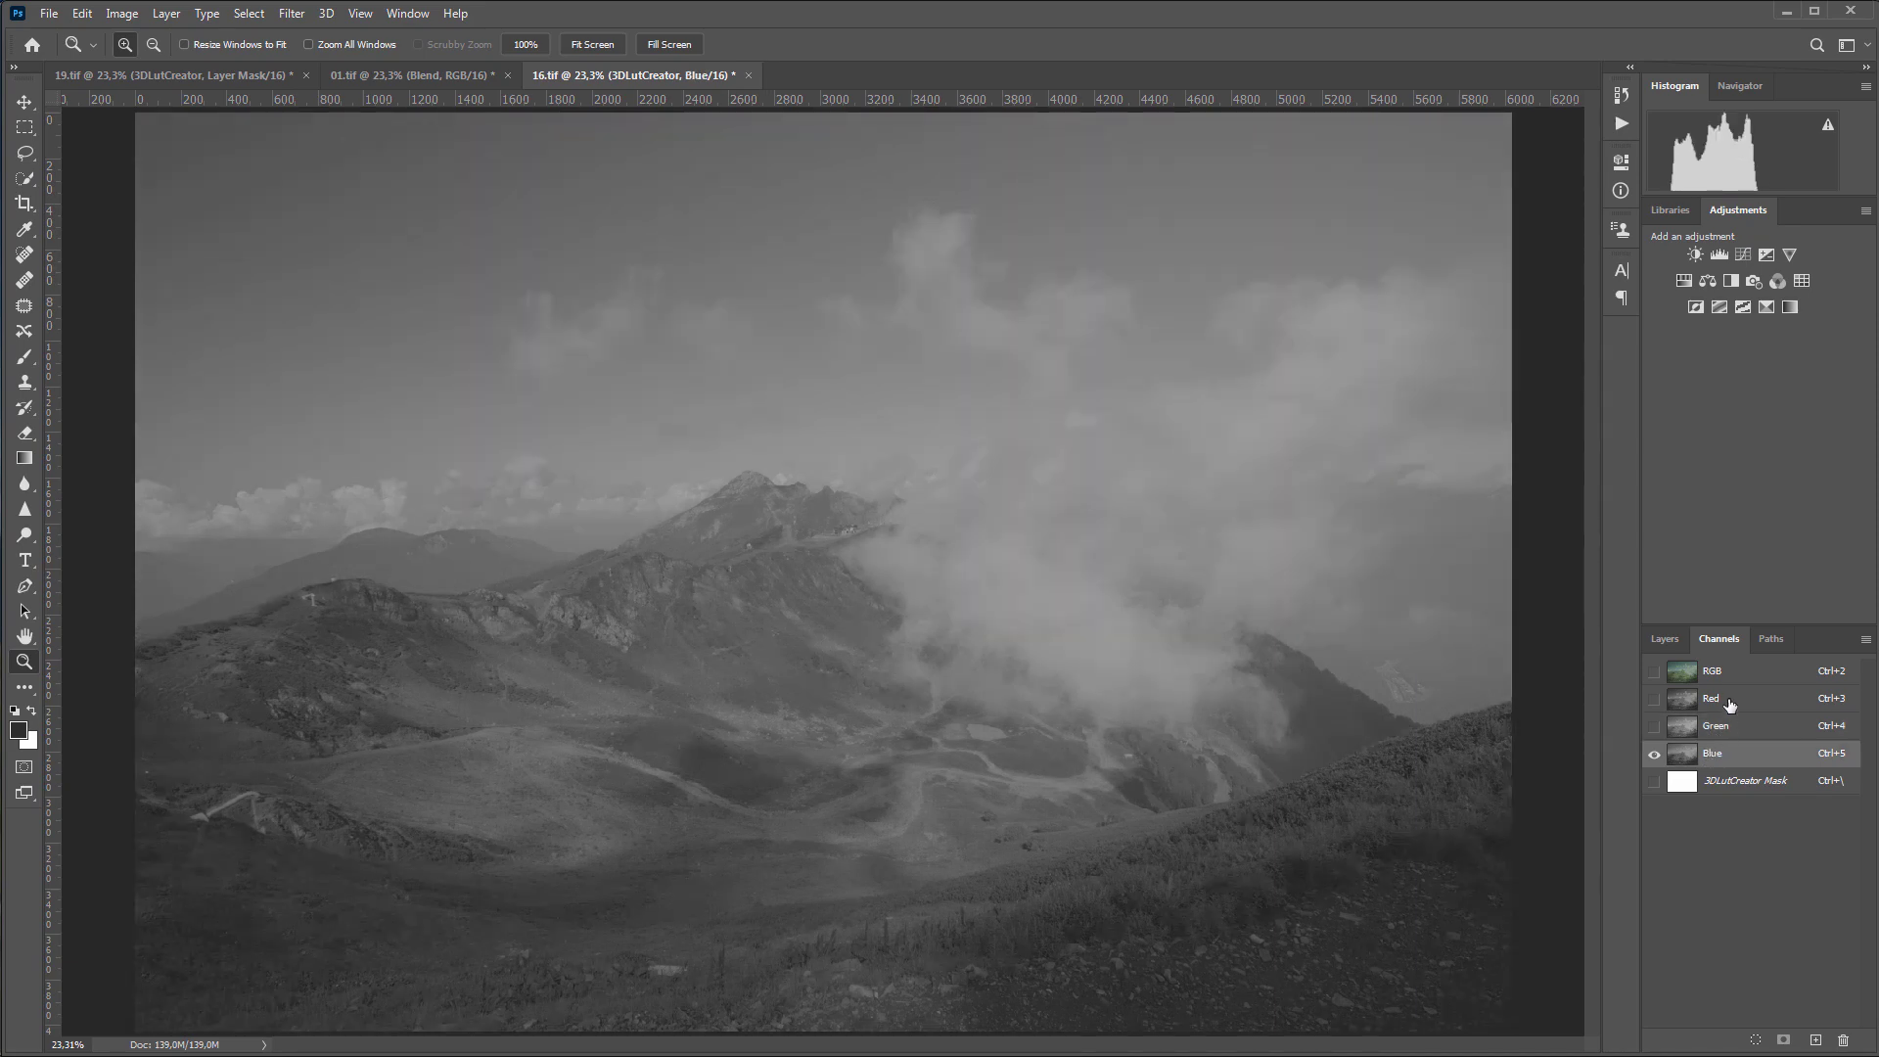
click(1729, 705)
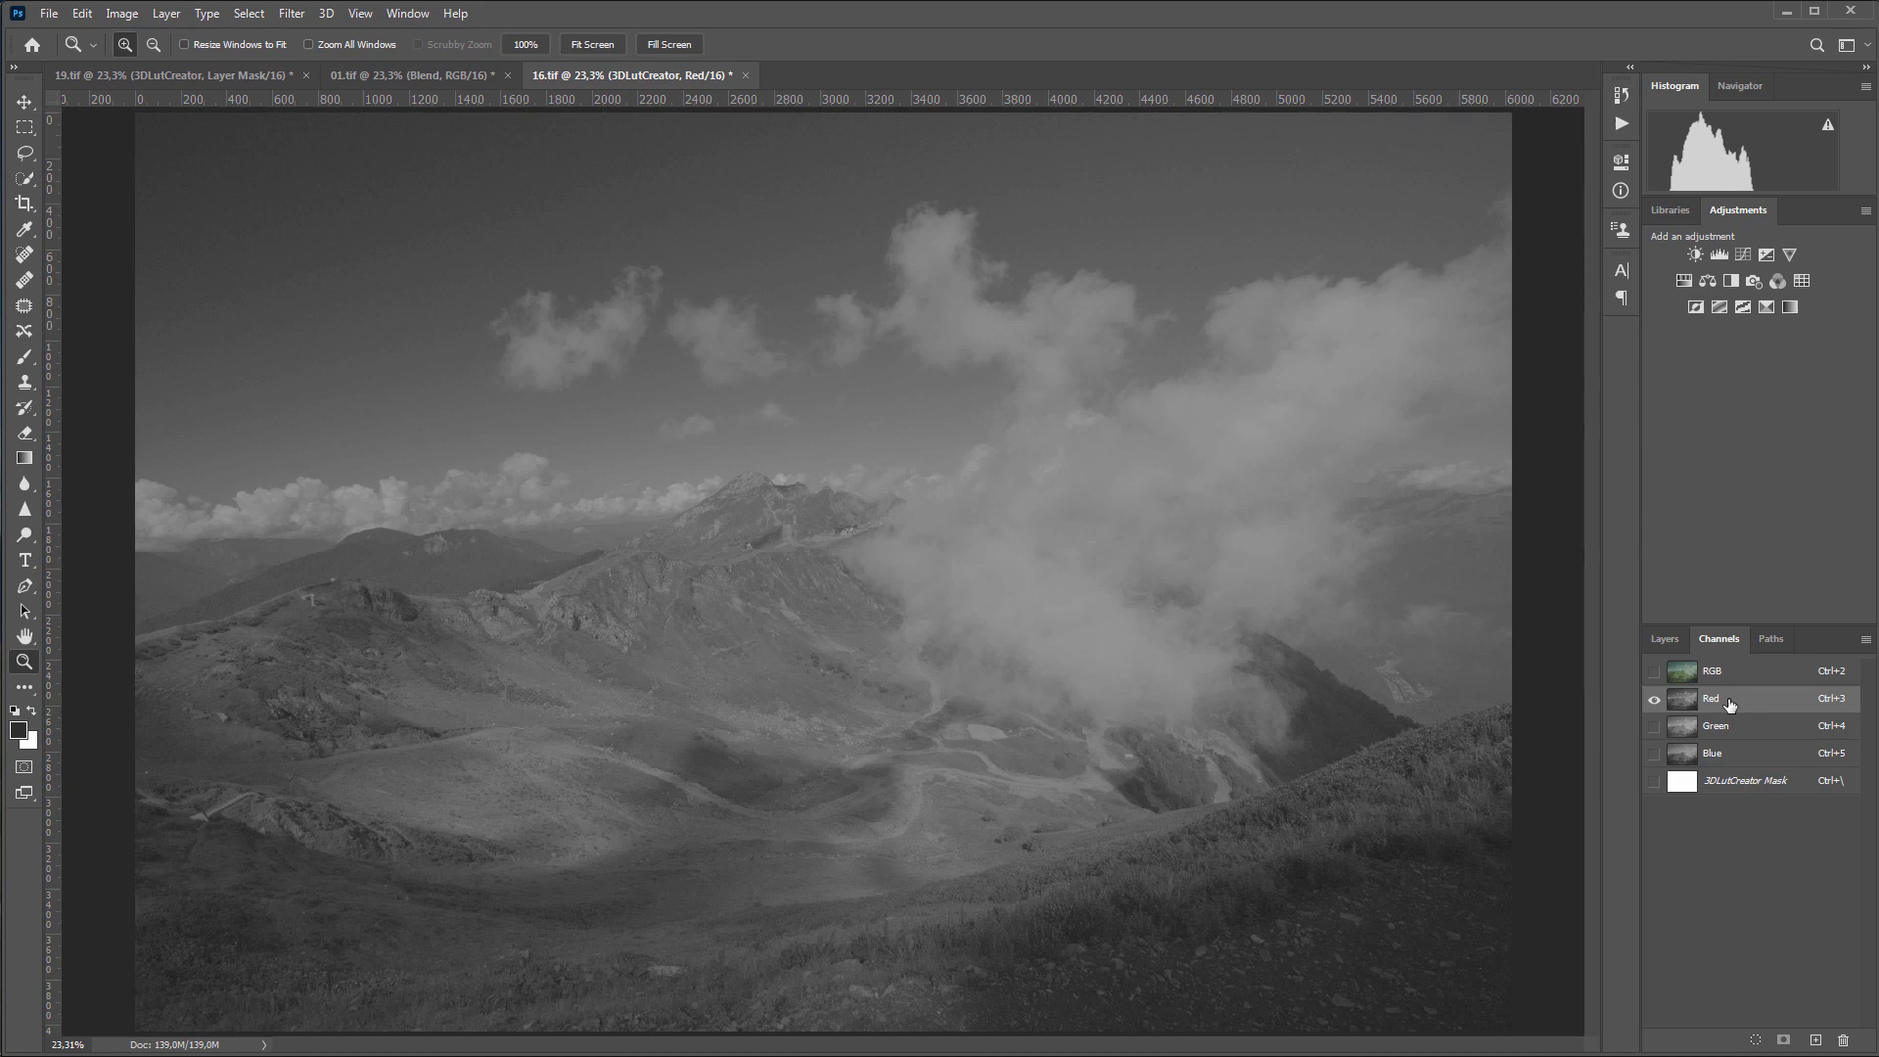
click(1750, 672)
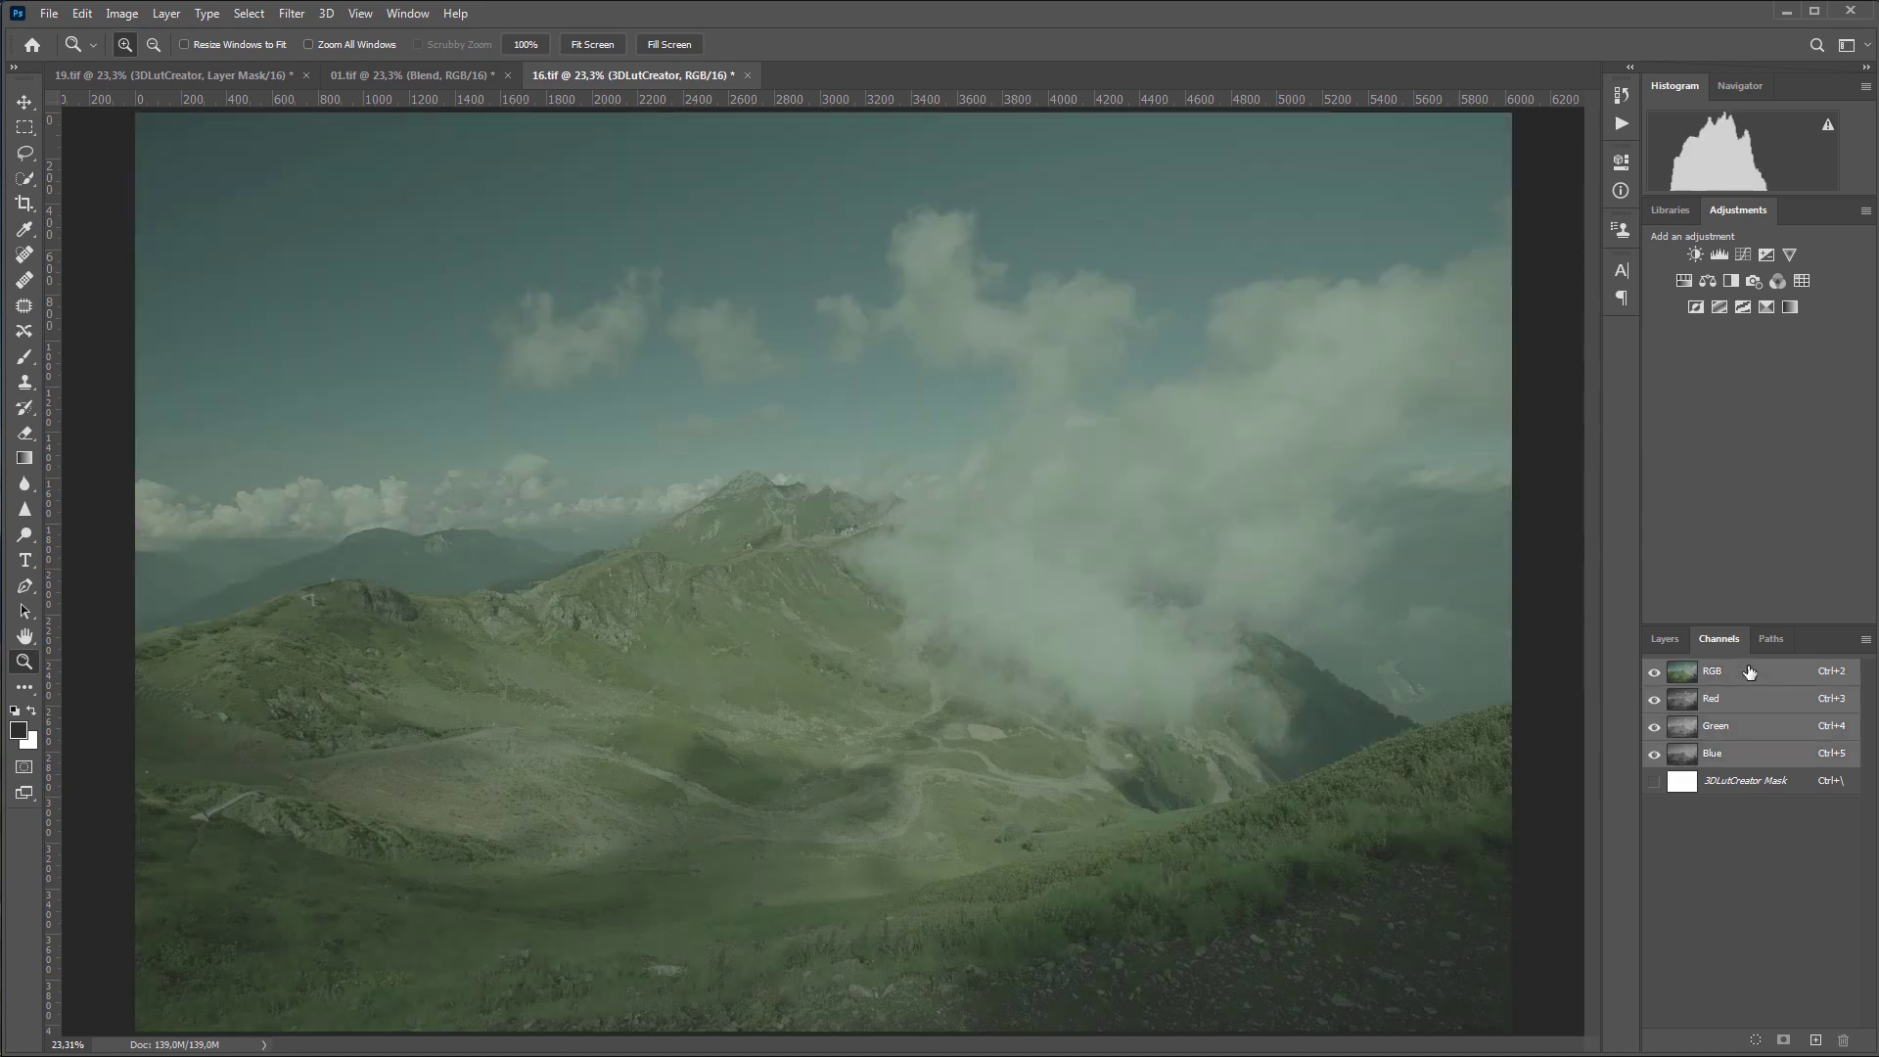
click(1661, 640)
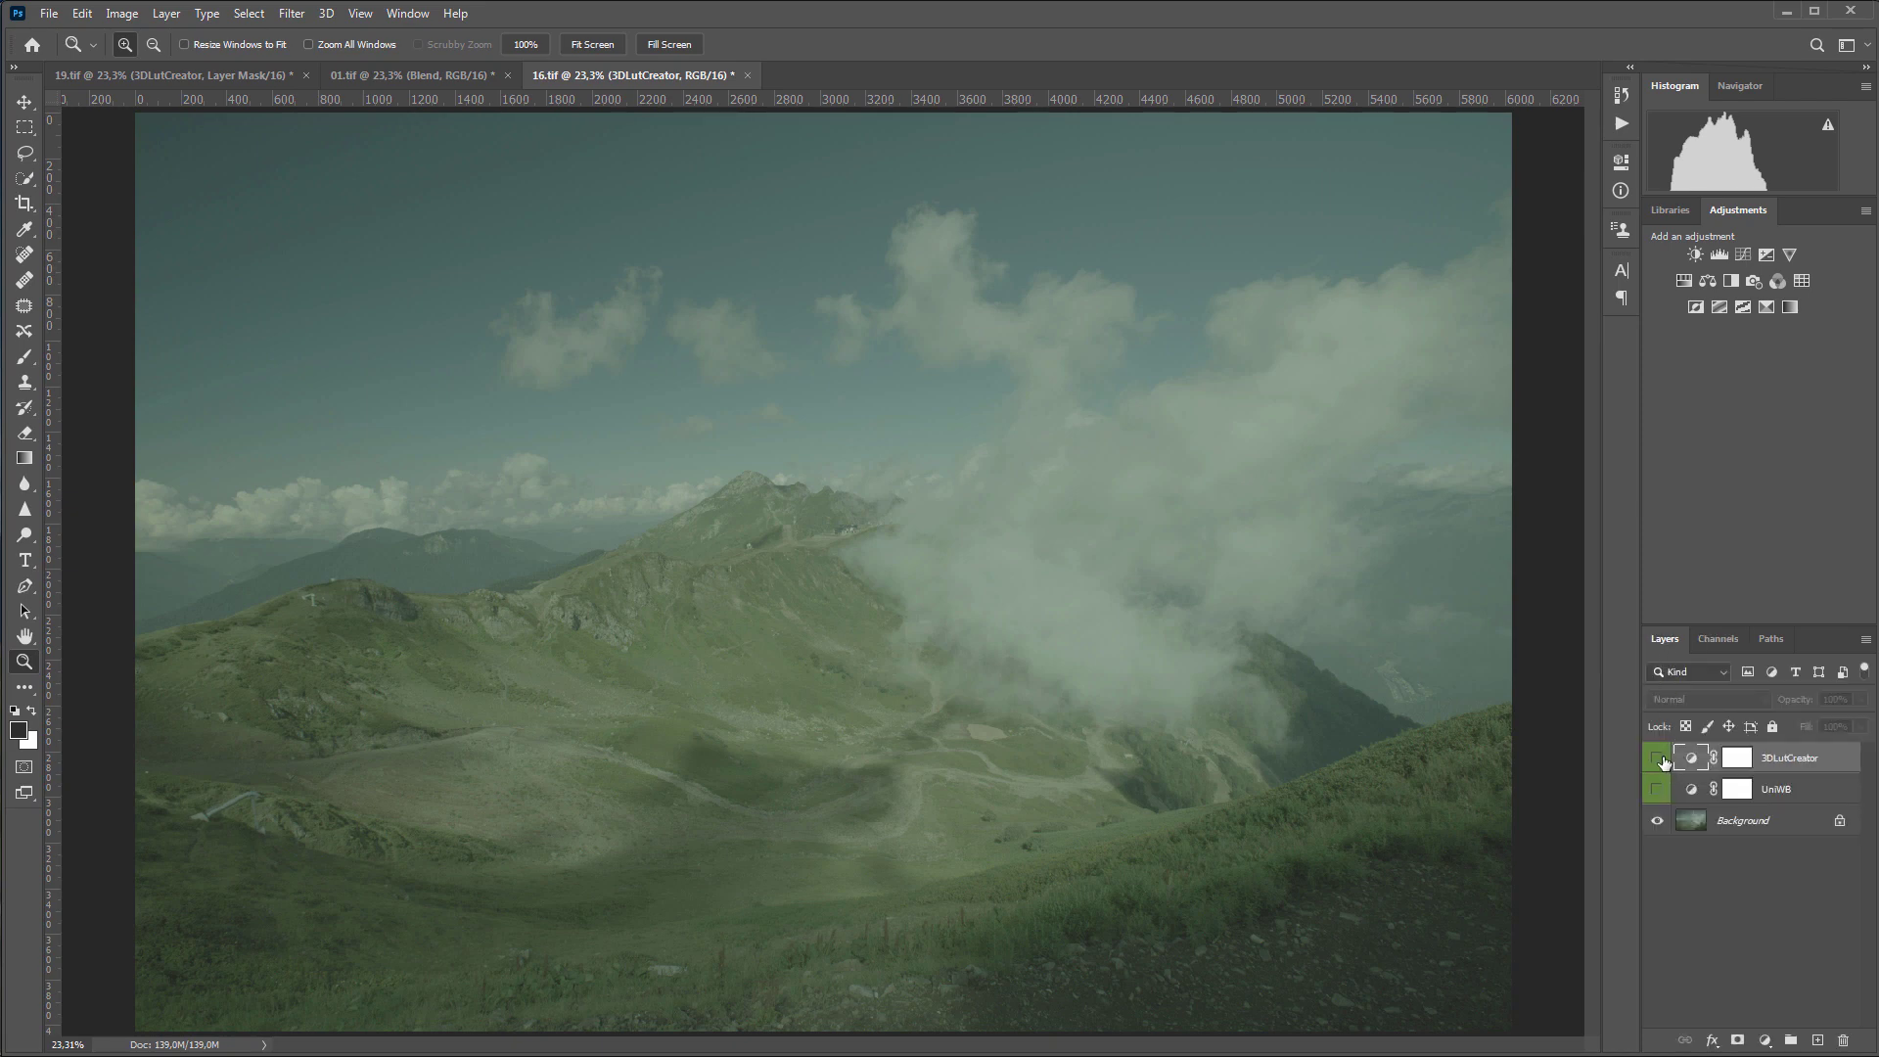
click(1656, 789)
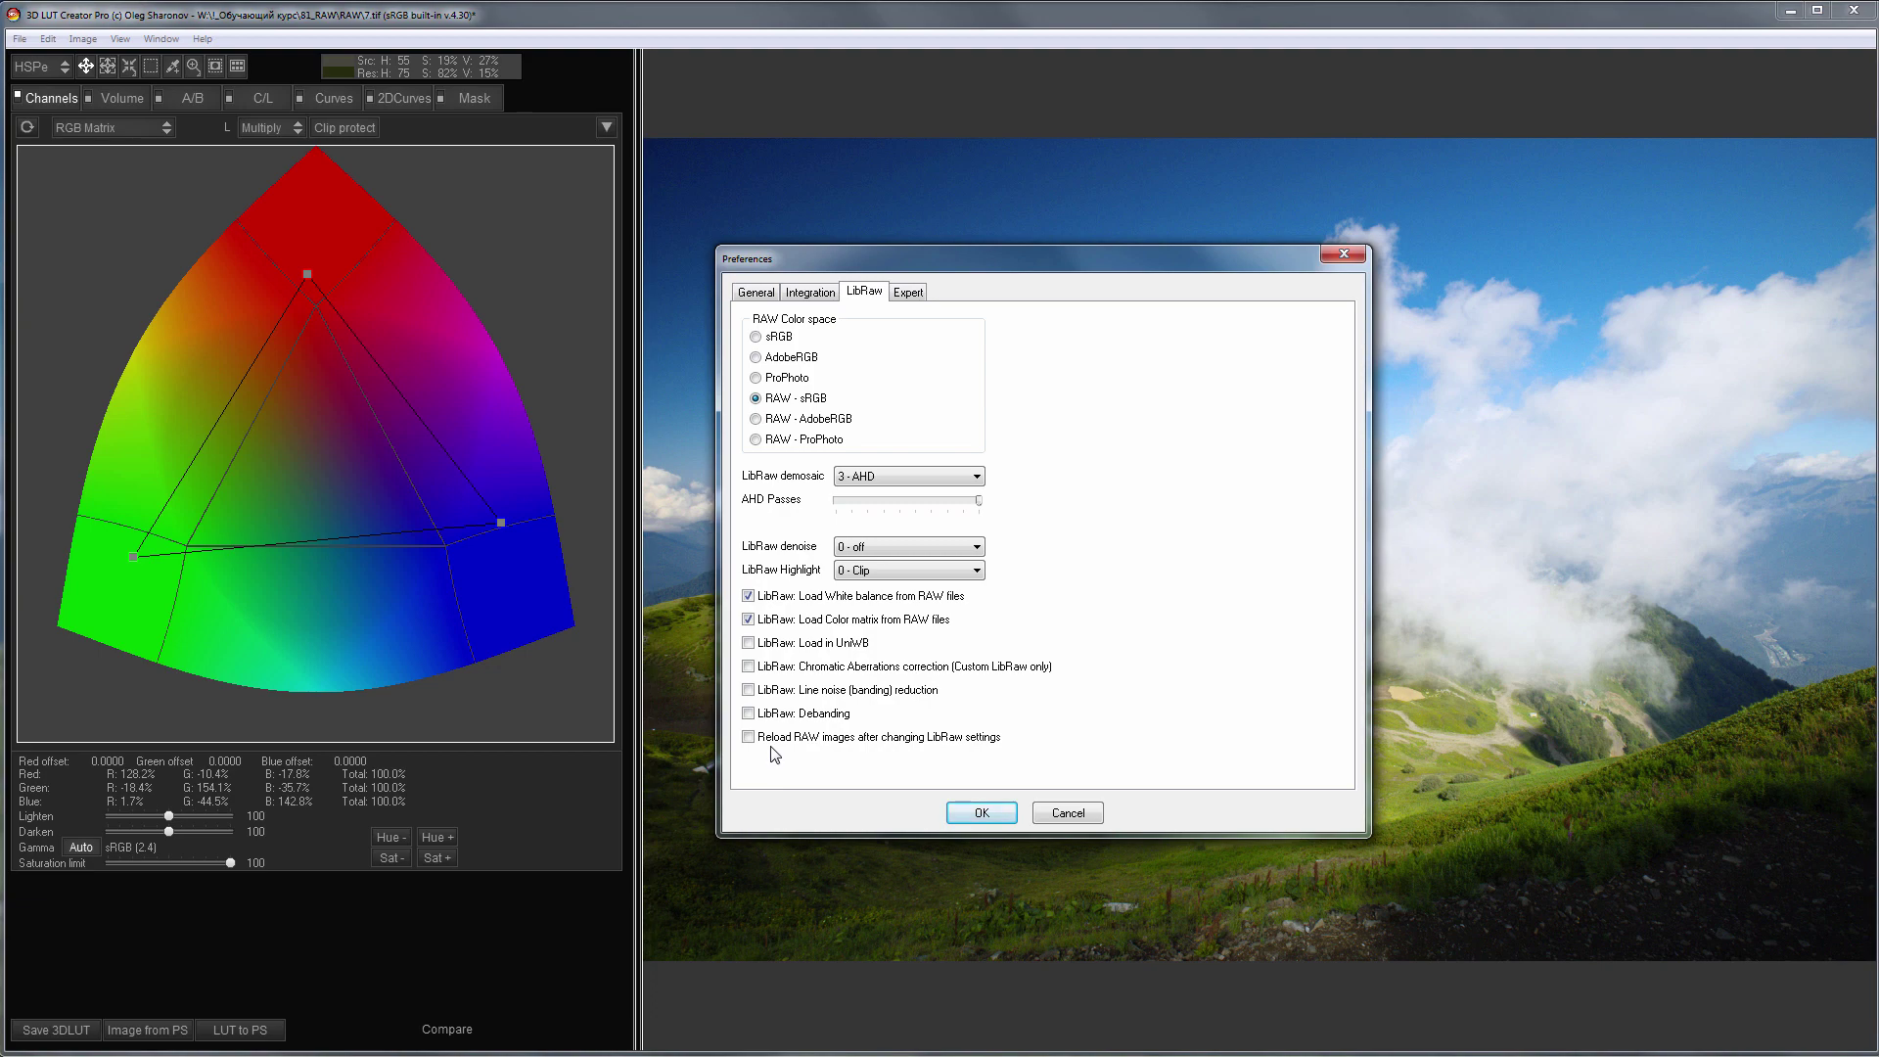
Close the LibRaw preferences and return to the A/B hue and saturation grid
click(1354, 255)
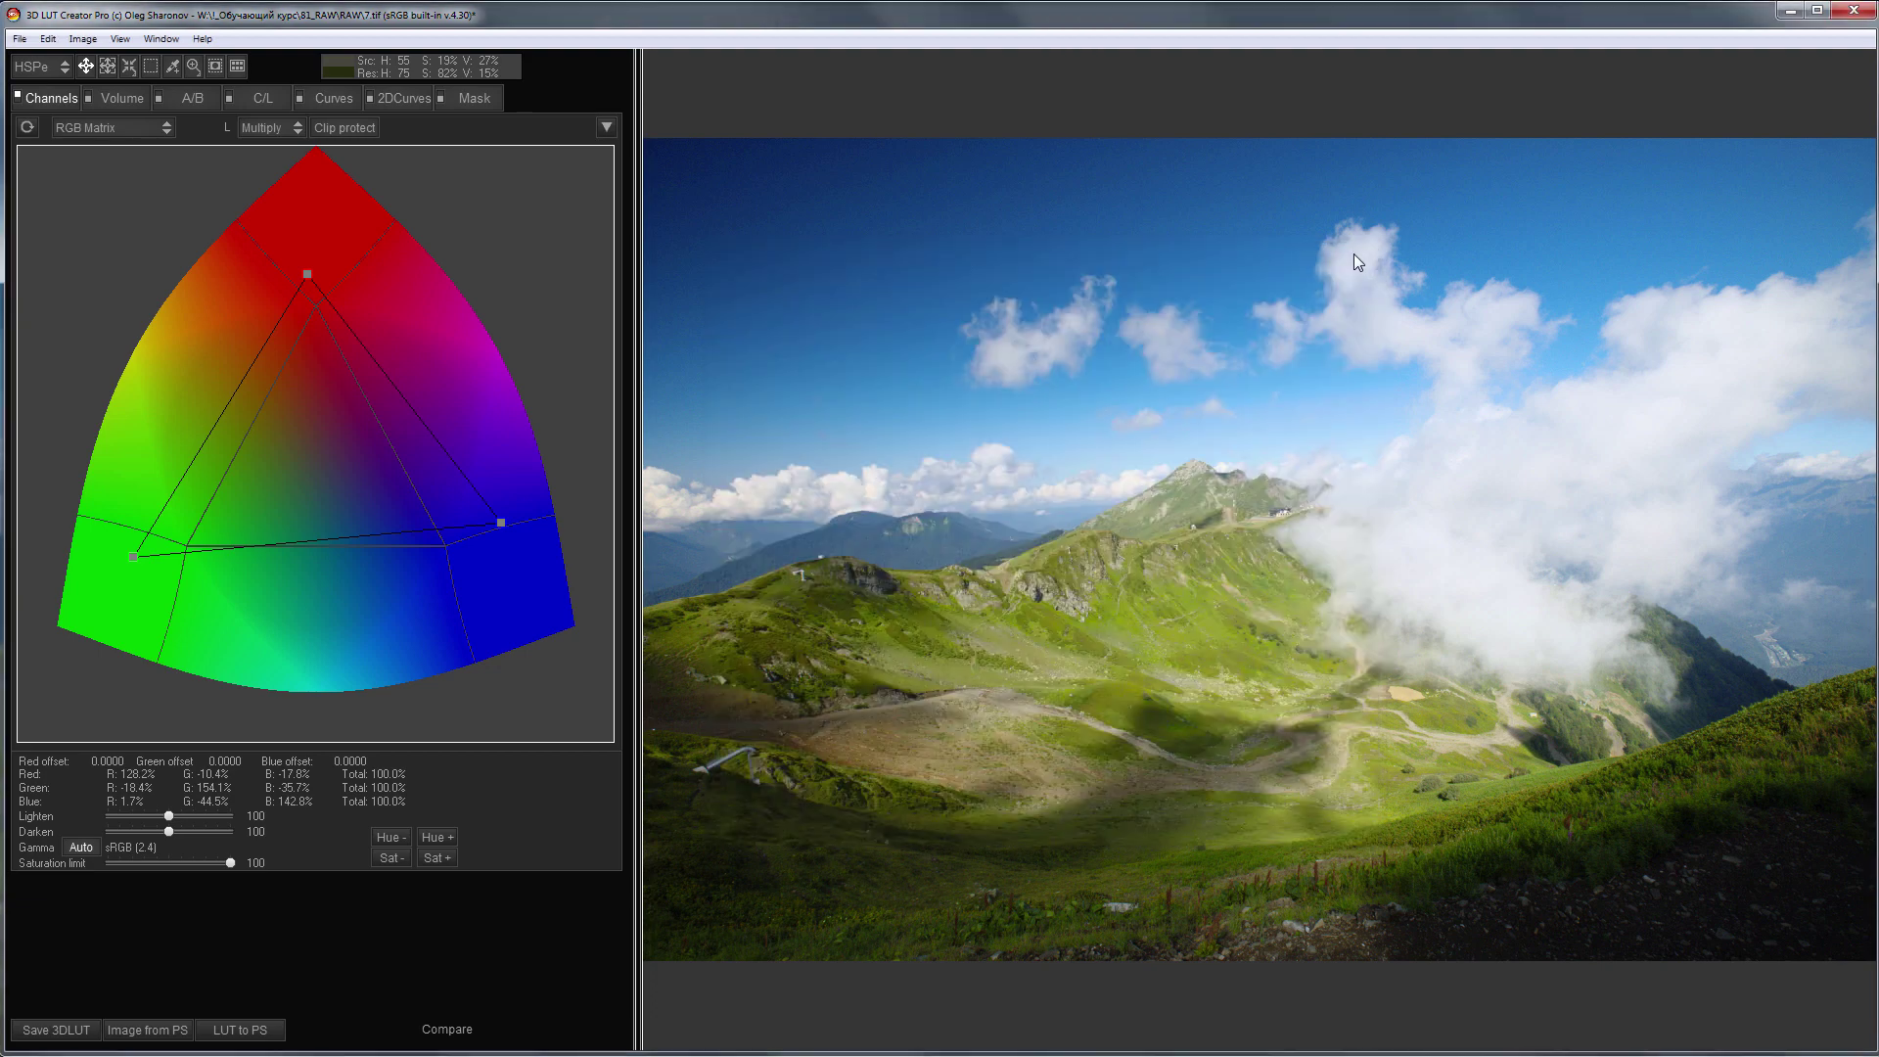
click(200, 103)
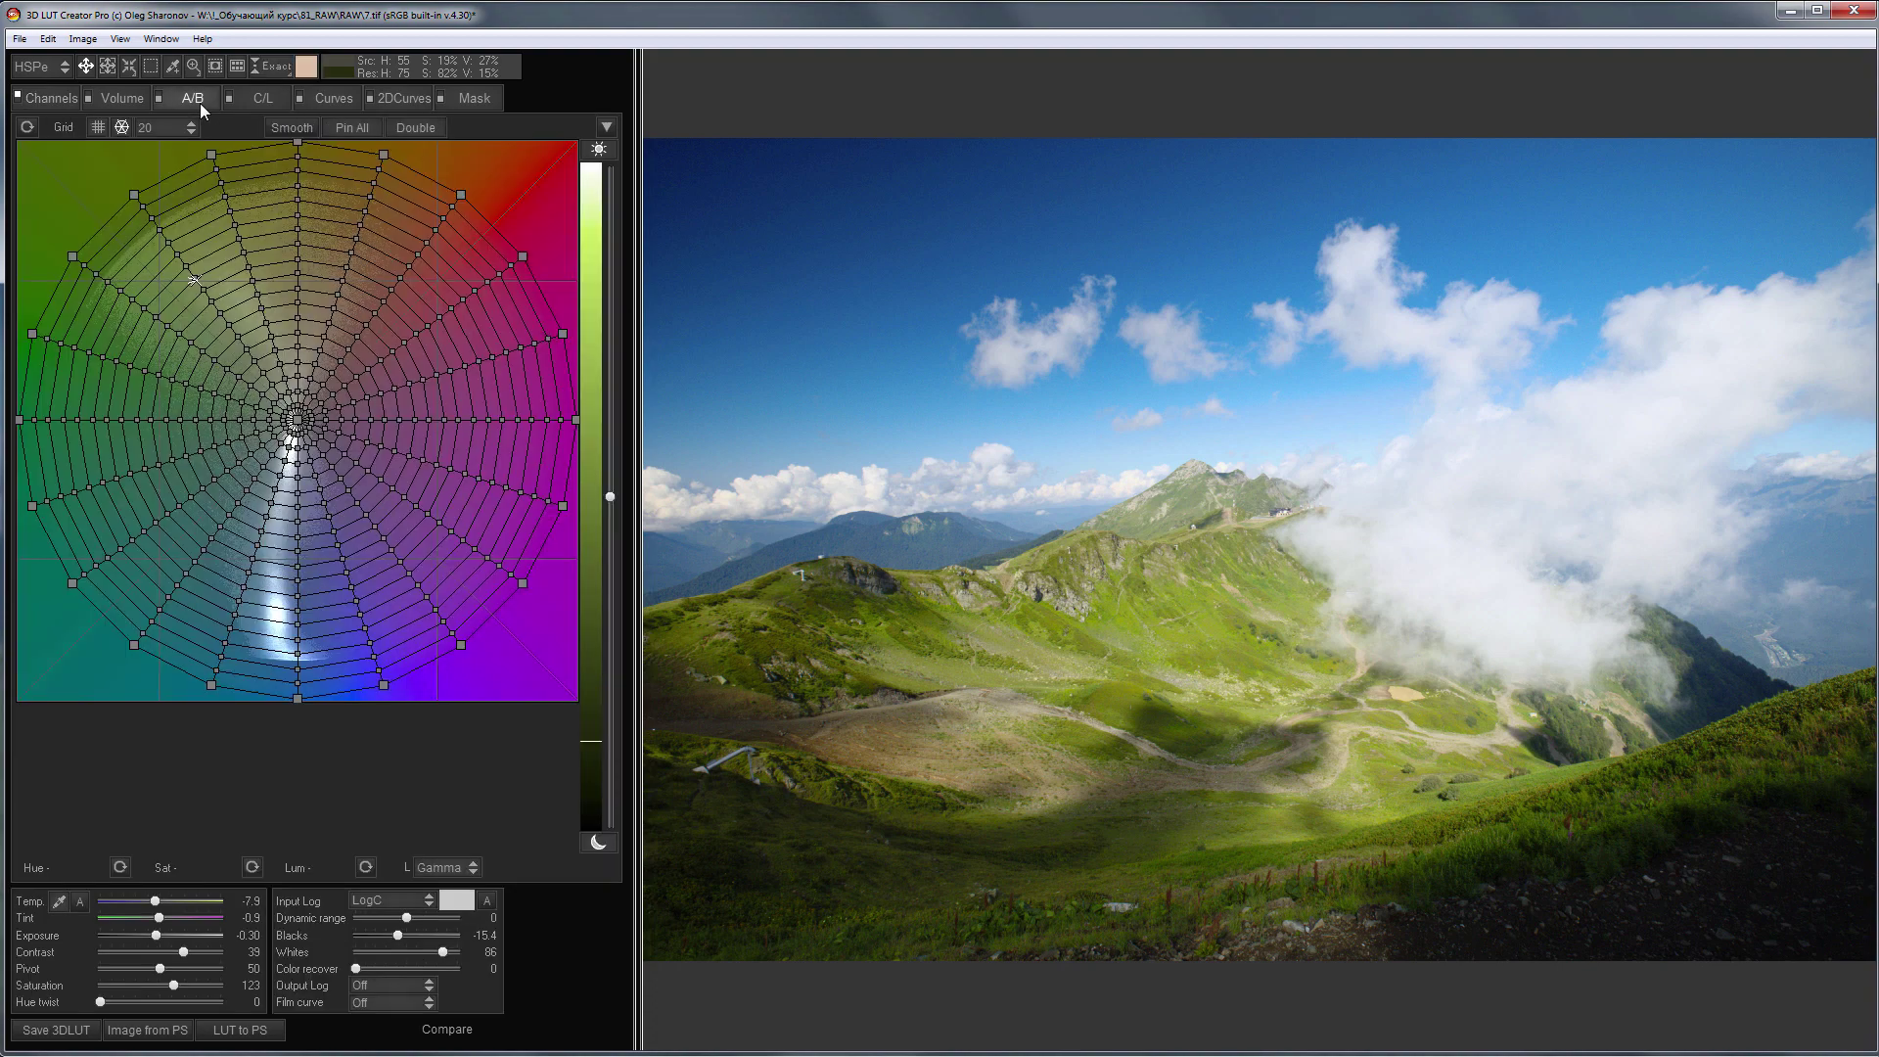